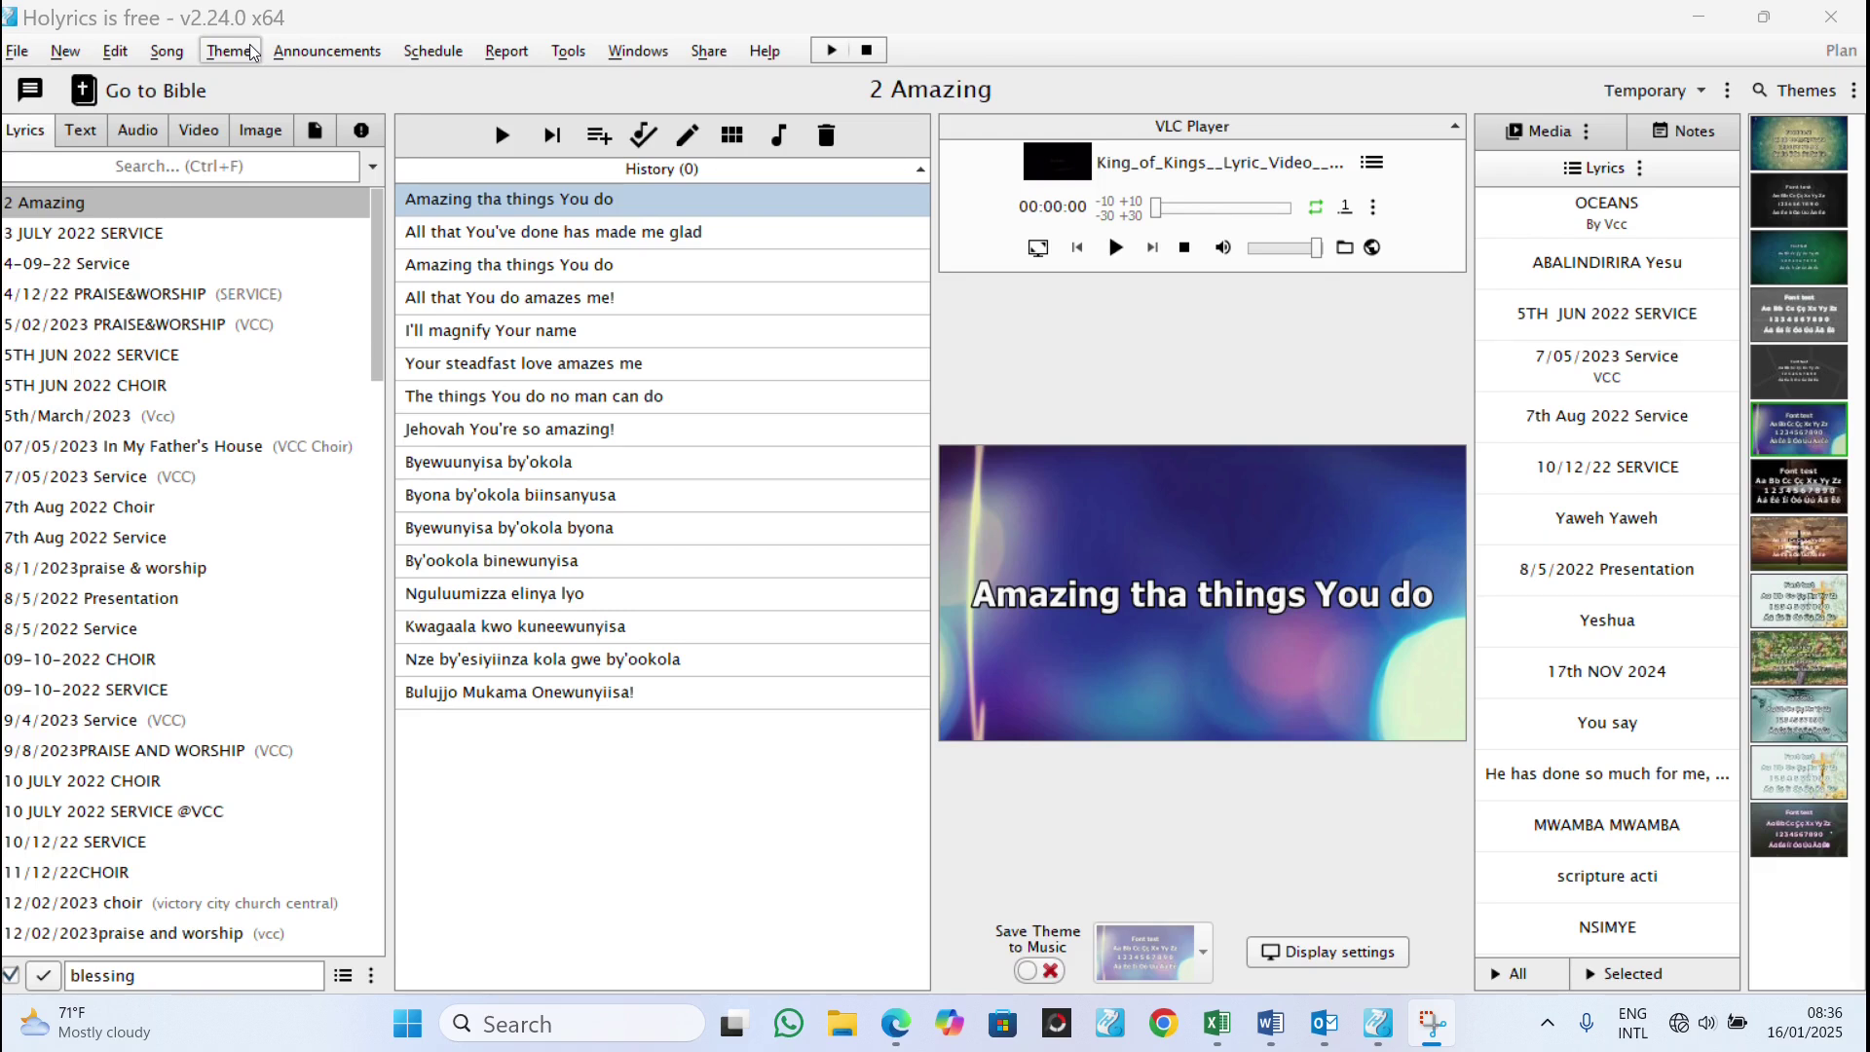
Step: Switch Holyrics from the '2 Amazing' song lyrics to the Bible view at Genesis 1
{"action": "left_click", "coordinate": [164, 90]}
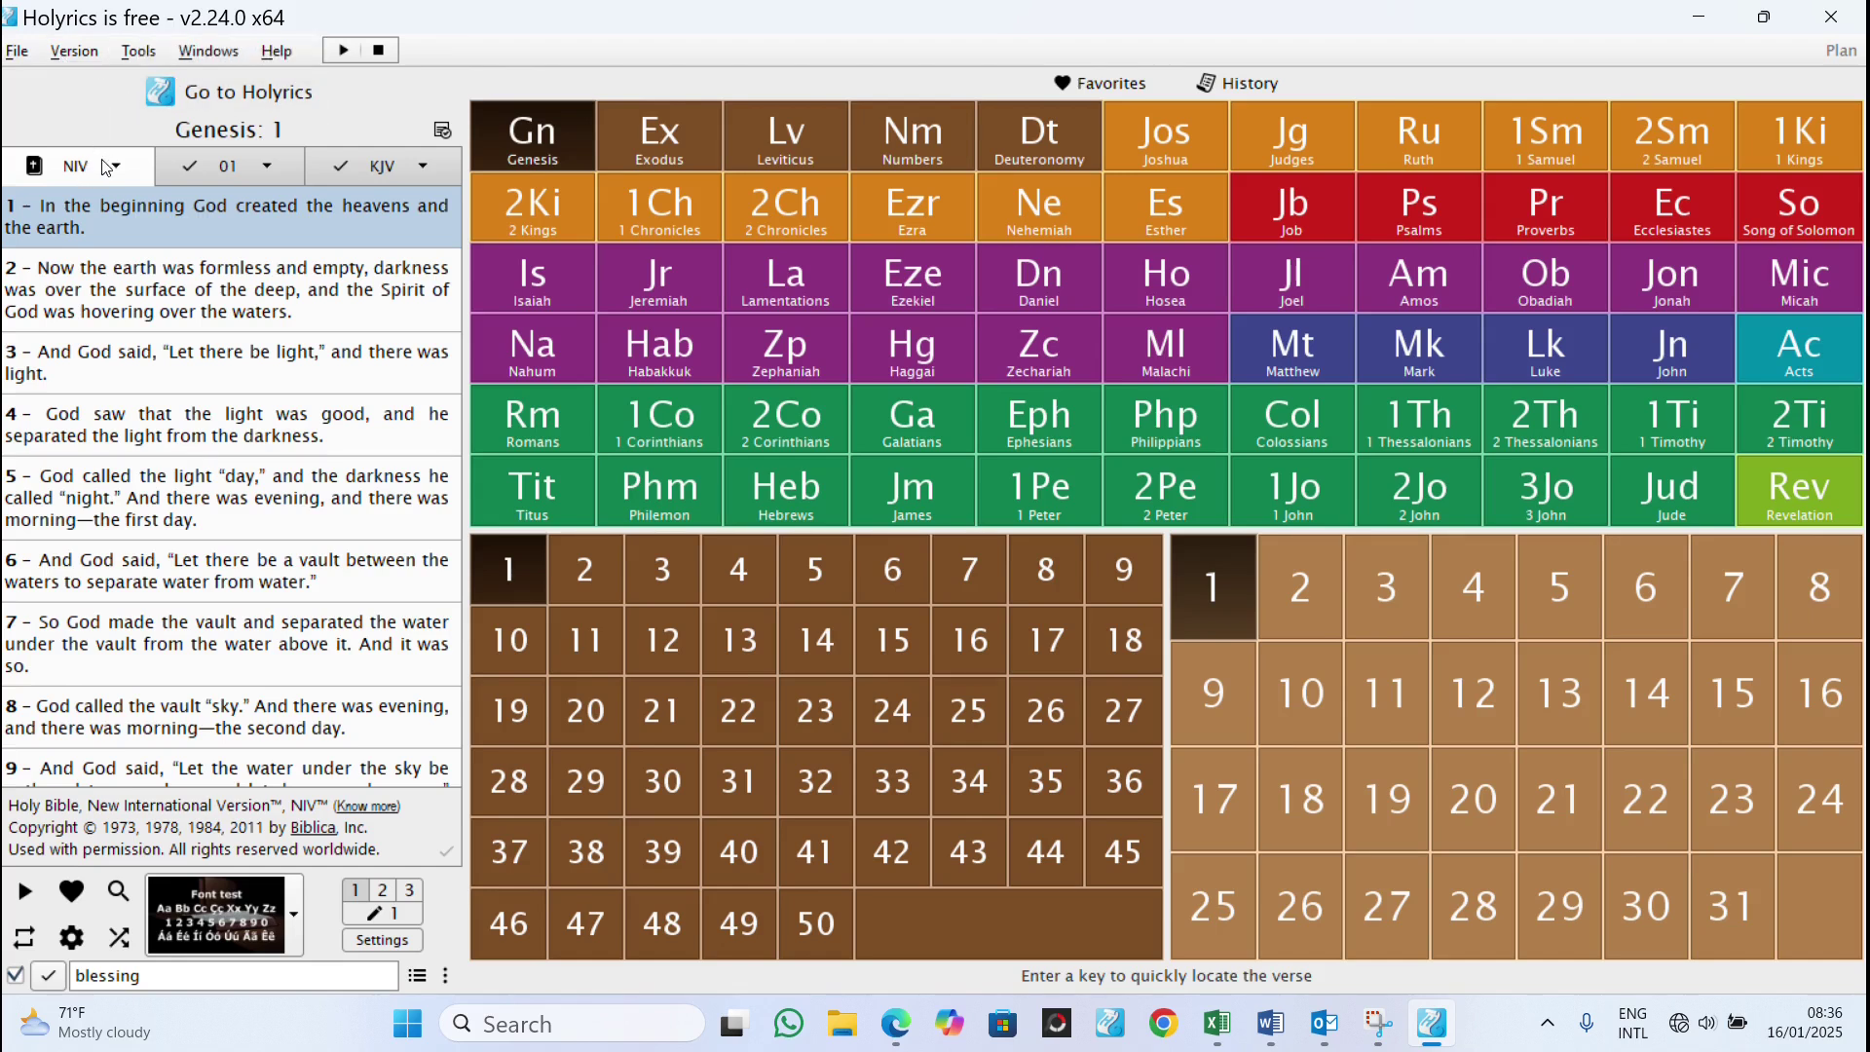
Step: Compare the KJV and NIV Genesis 1 texts, then bring up Version > Import's Zefania XML option
{"action": "left_click", "coordinate": [425, 168]}
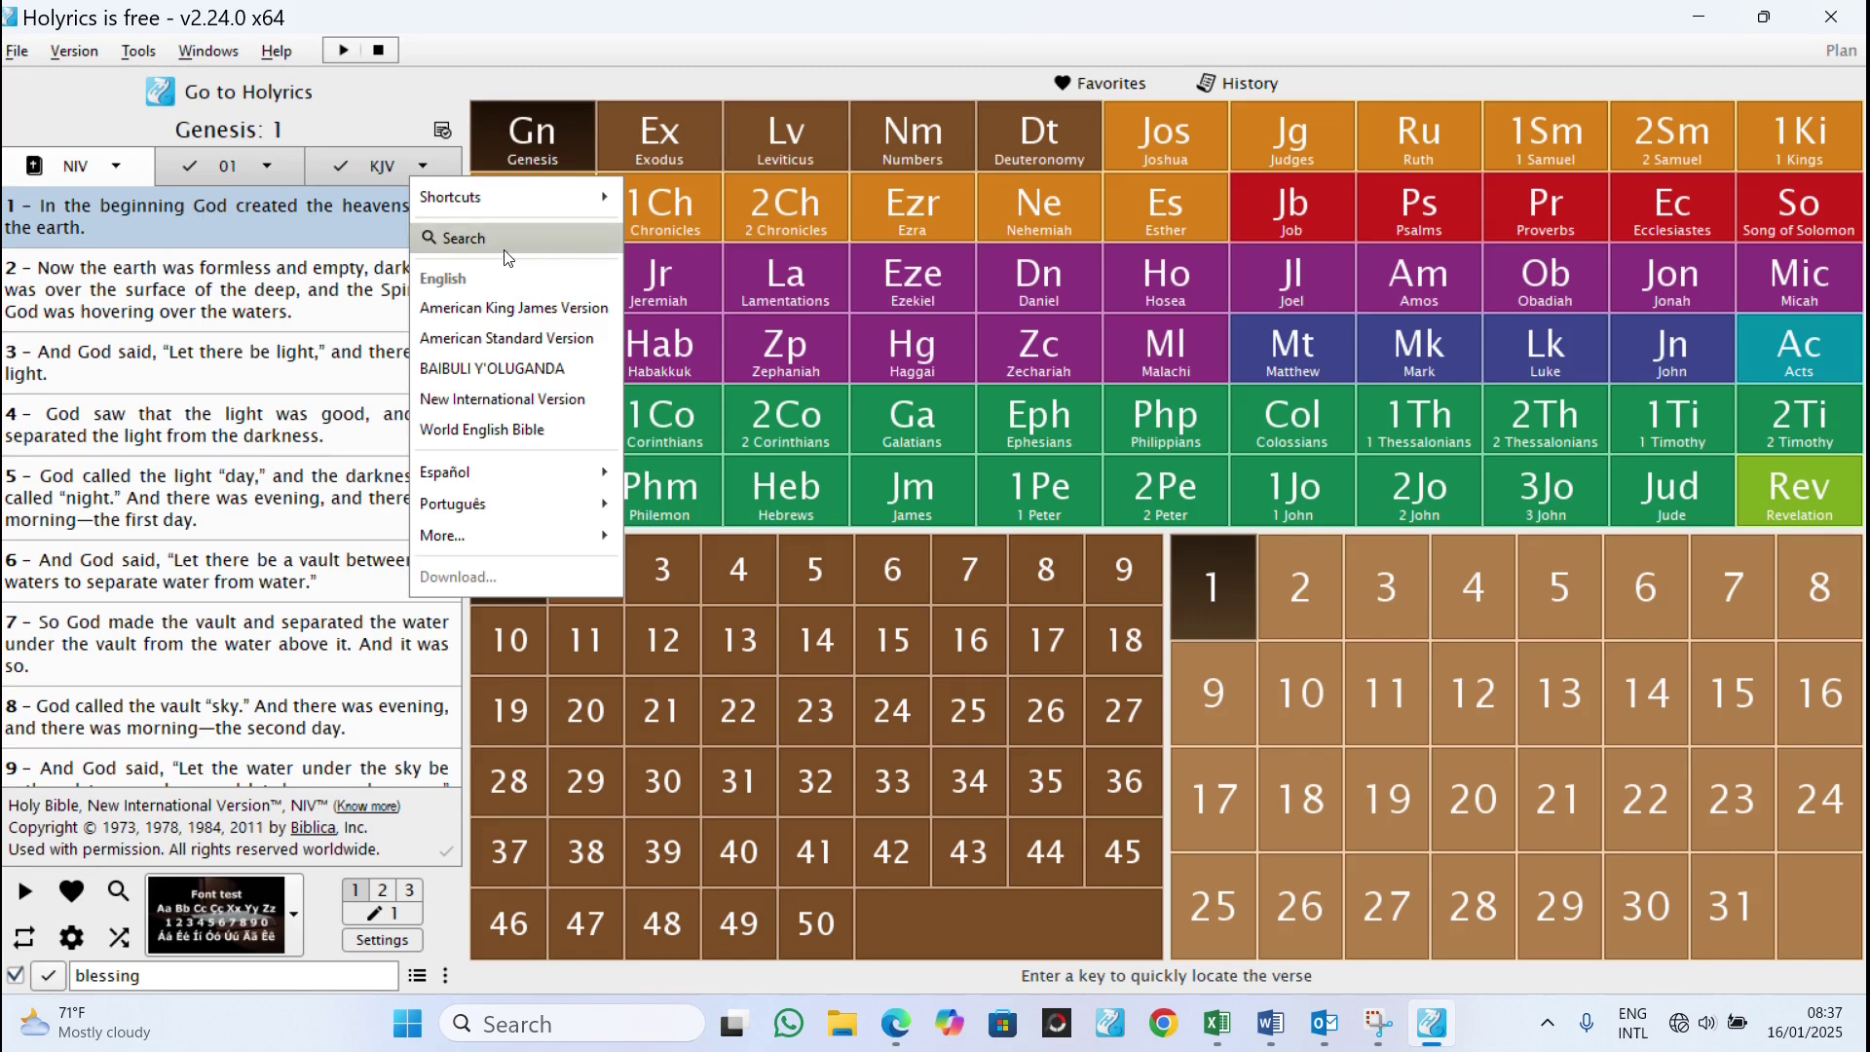
{"action": "left_click", "coordinate": [353, 118]}
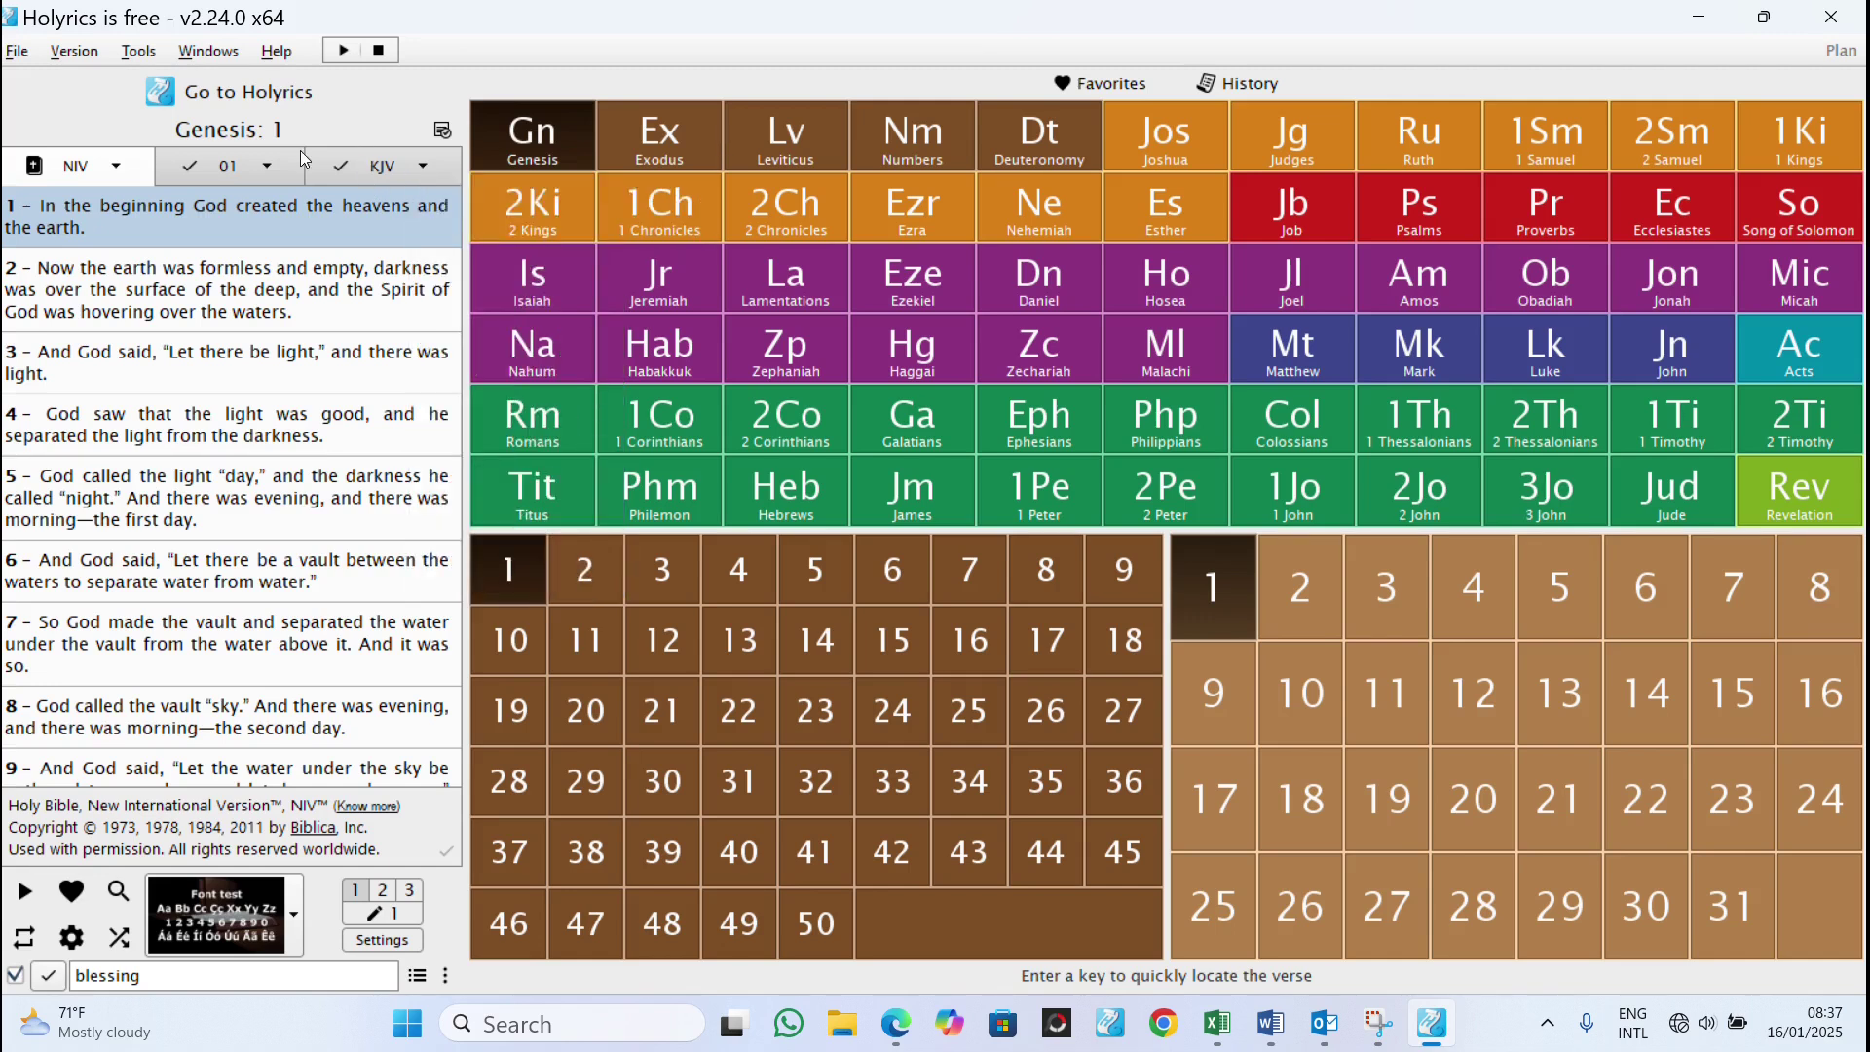
{"action": "left_click", "coordinate": [381, 166]}
{"action": "left_click", "coordinate": [107, 168]}
{"action": "left_click", "coordinate": [74, 50]}
{"action": "mouse_move", "coordinate": [109, 300]}
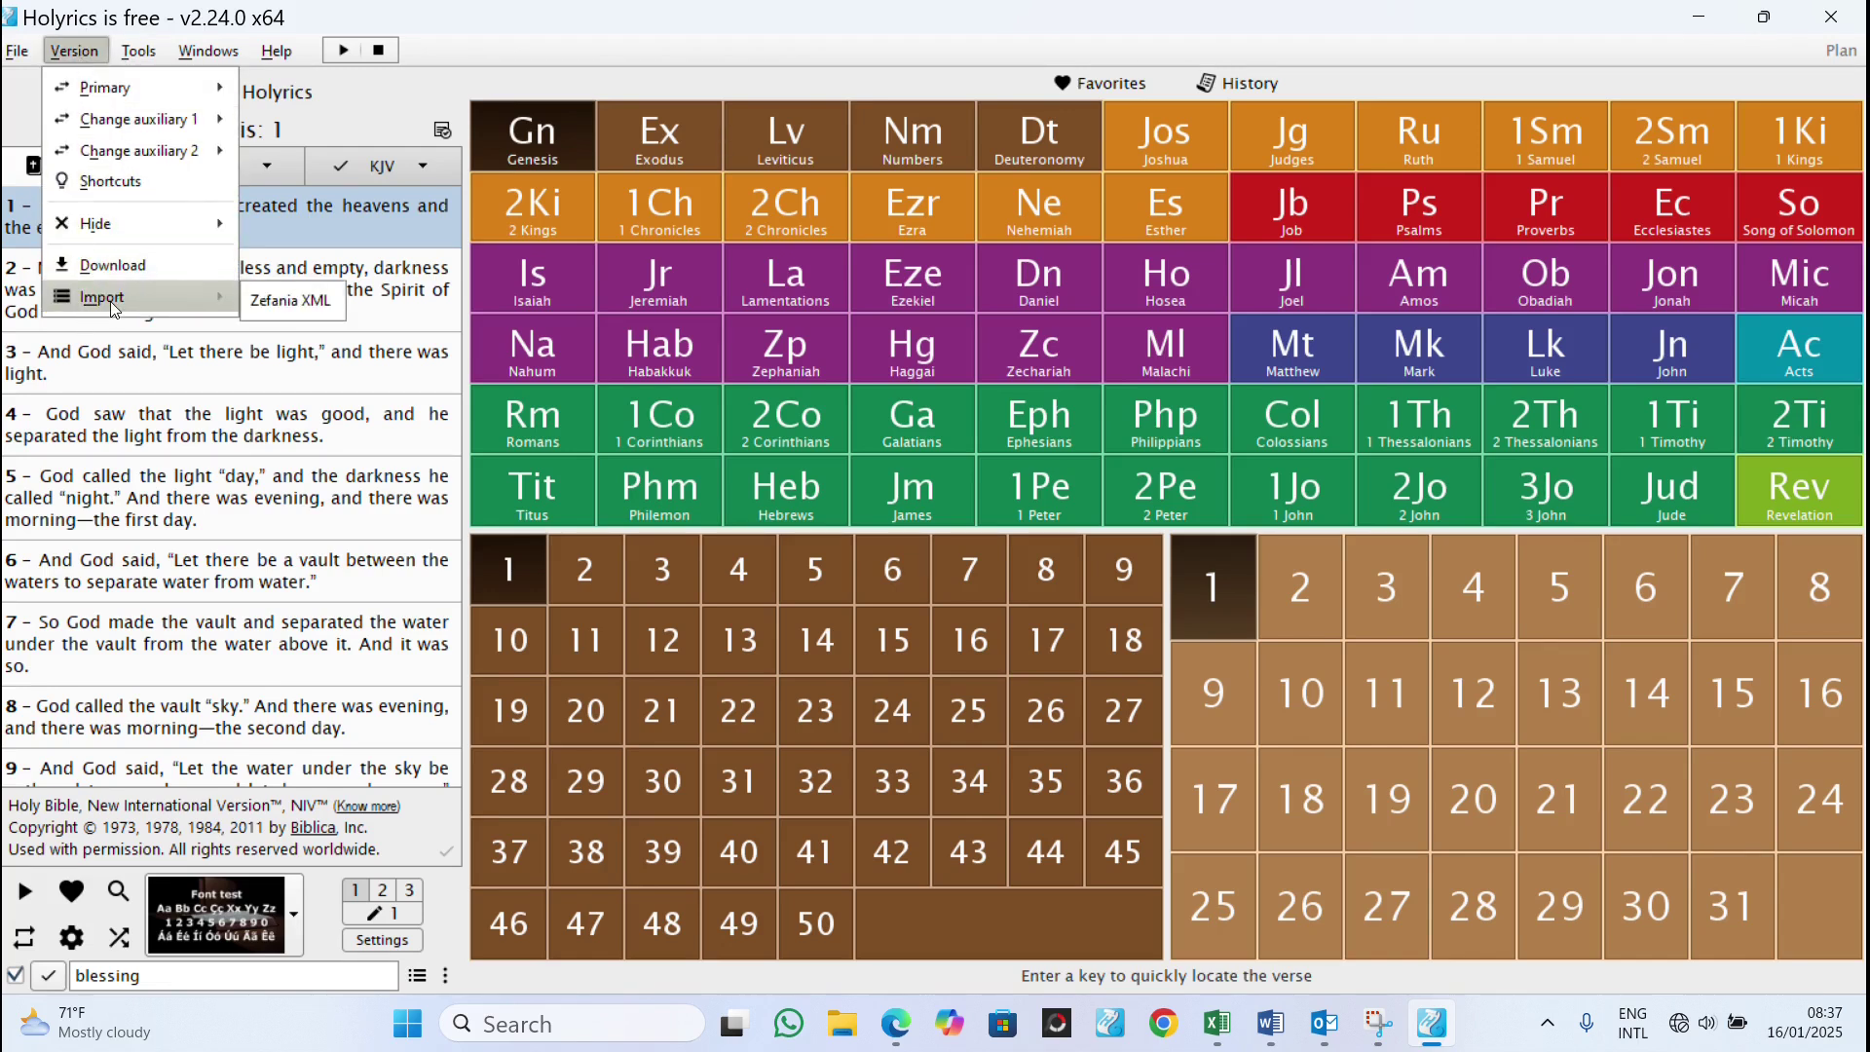
Step: Open the Zefania XML file chooser and close it without importing any file
{"action": "left_click", "coordinate": [320, 306]}
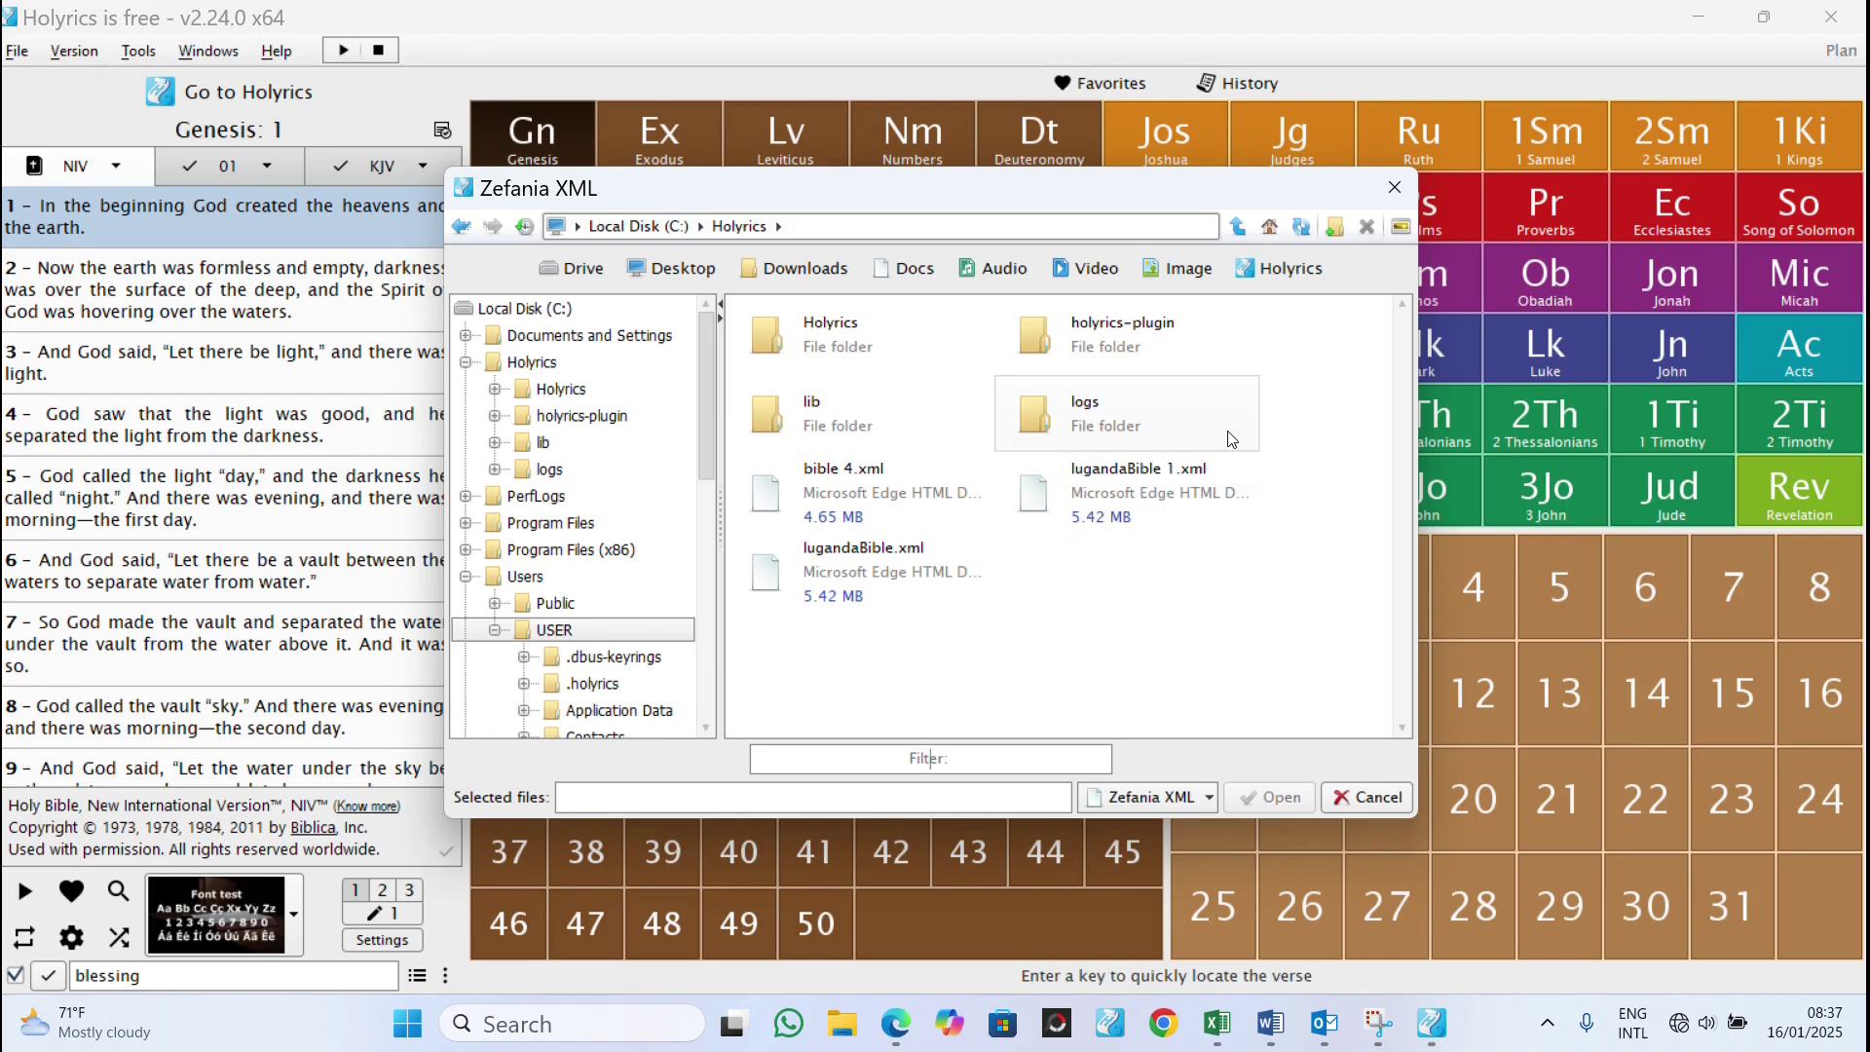
{"action": "left_click", "coordinate": [1403, 183]}
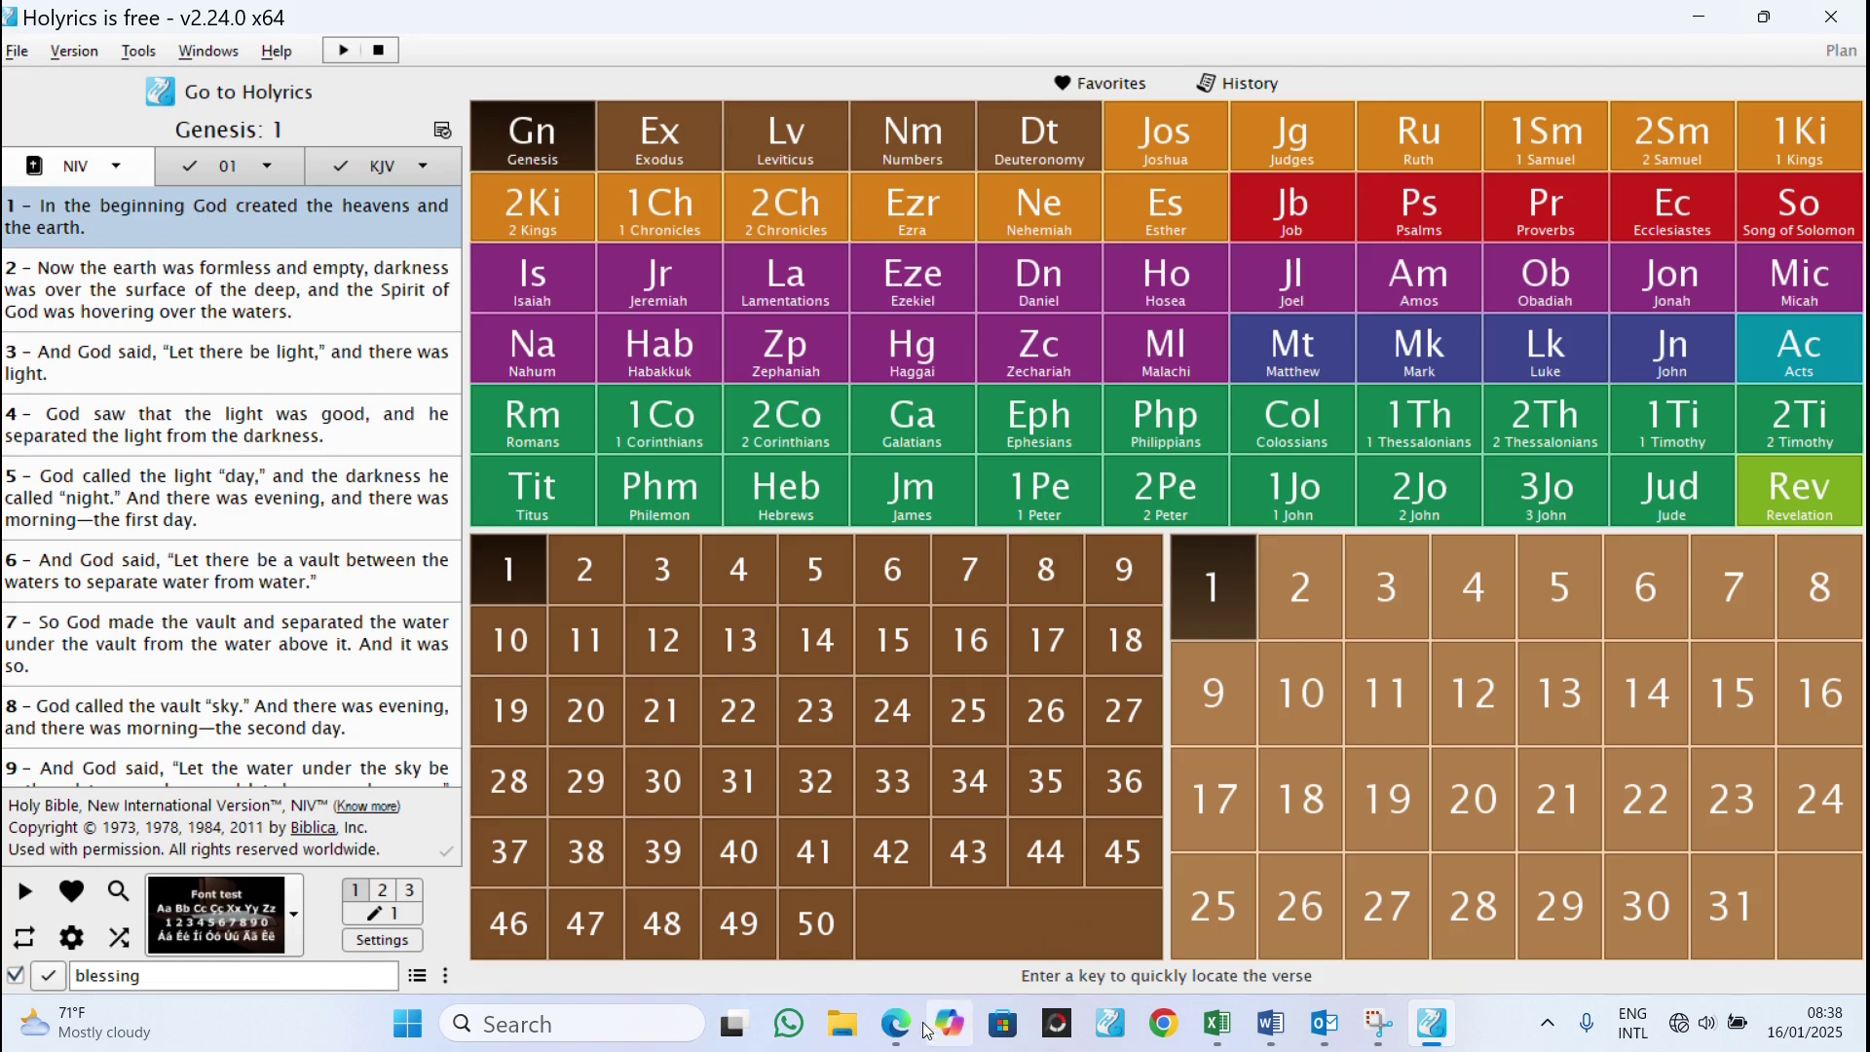
{"action": "mouse_move", "coordinate": [889, 1035]}
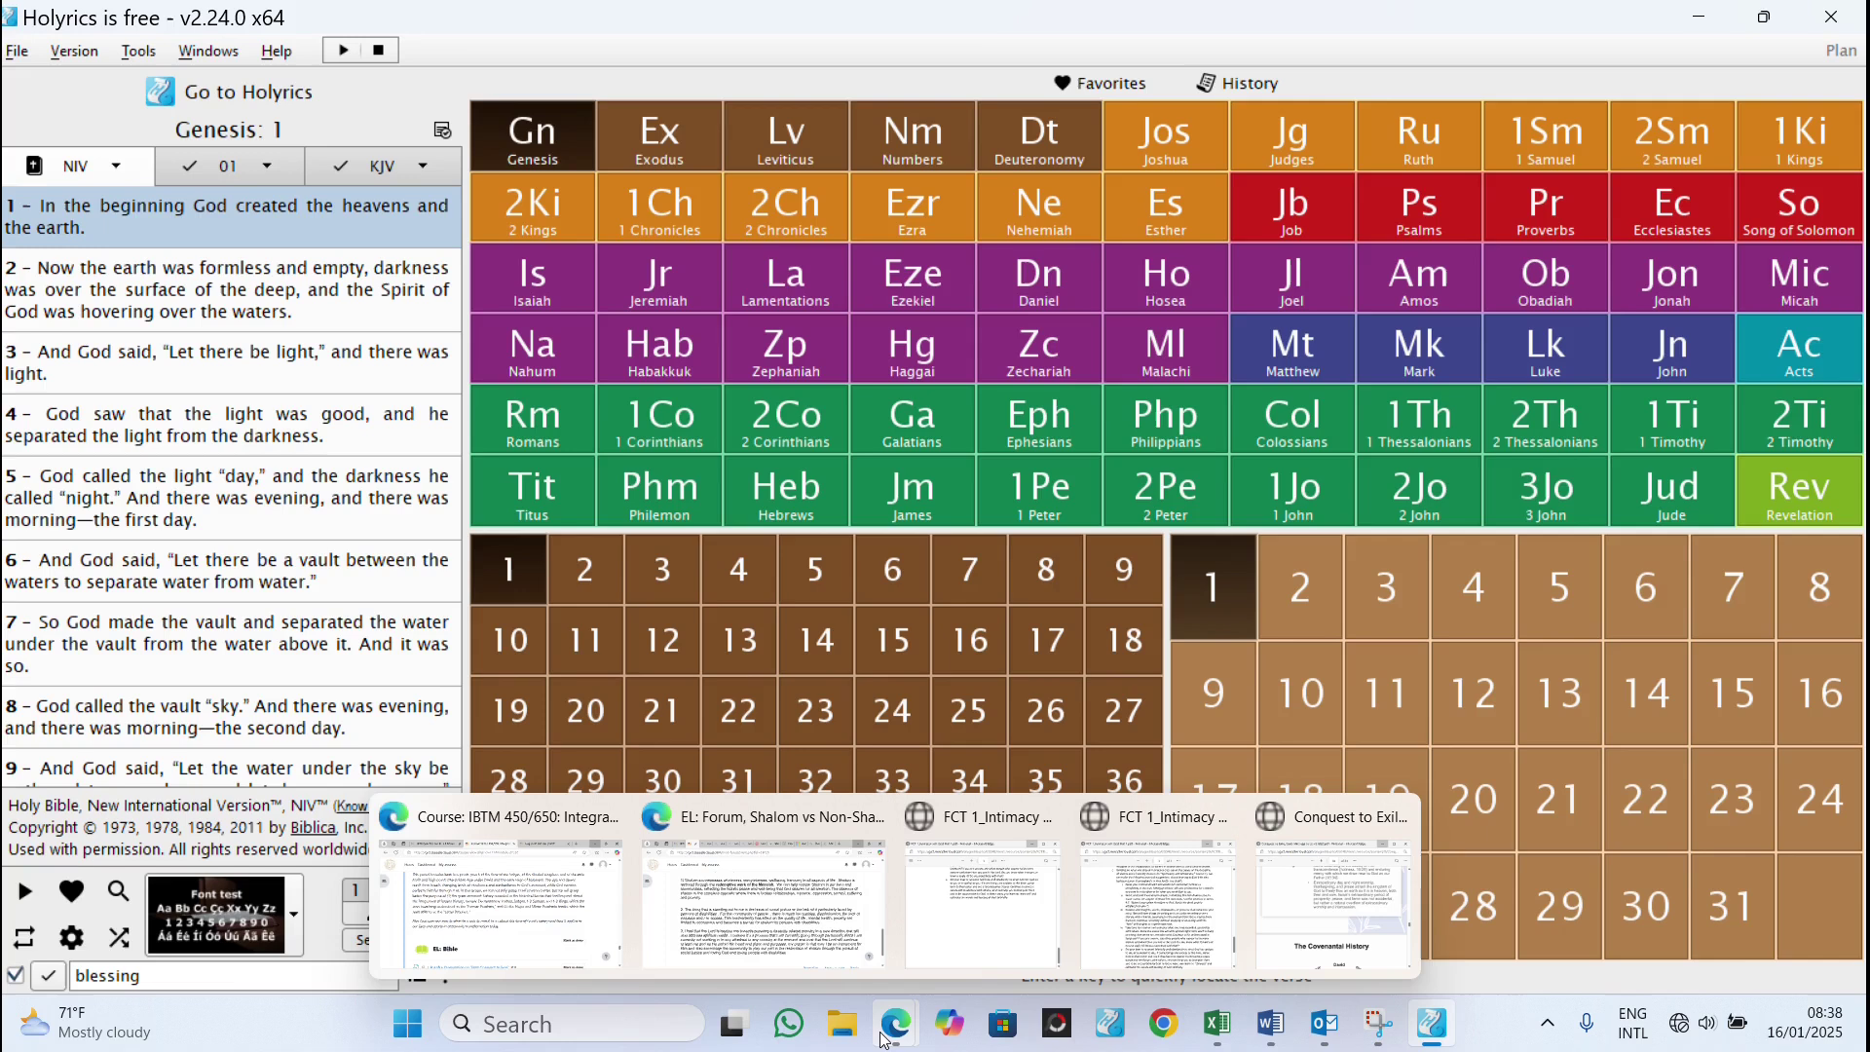
Step: In Edge, search Bing for 'zafania xml luganda bible' and open the GitHub xml-luganda-bible result
{"action": "left_click", "coordinate": [844, 1041]}
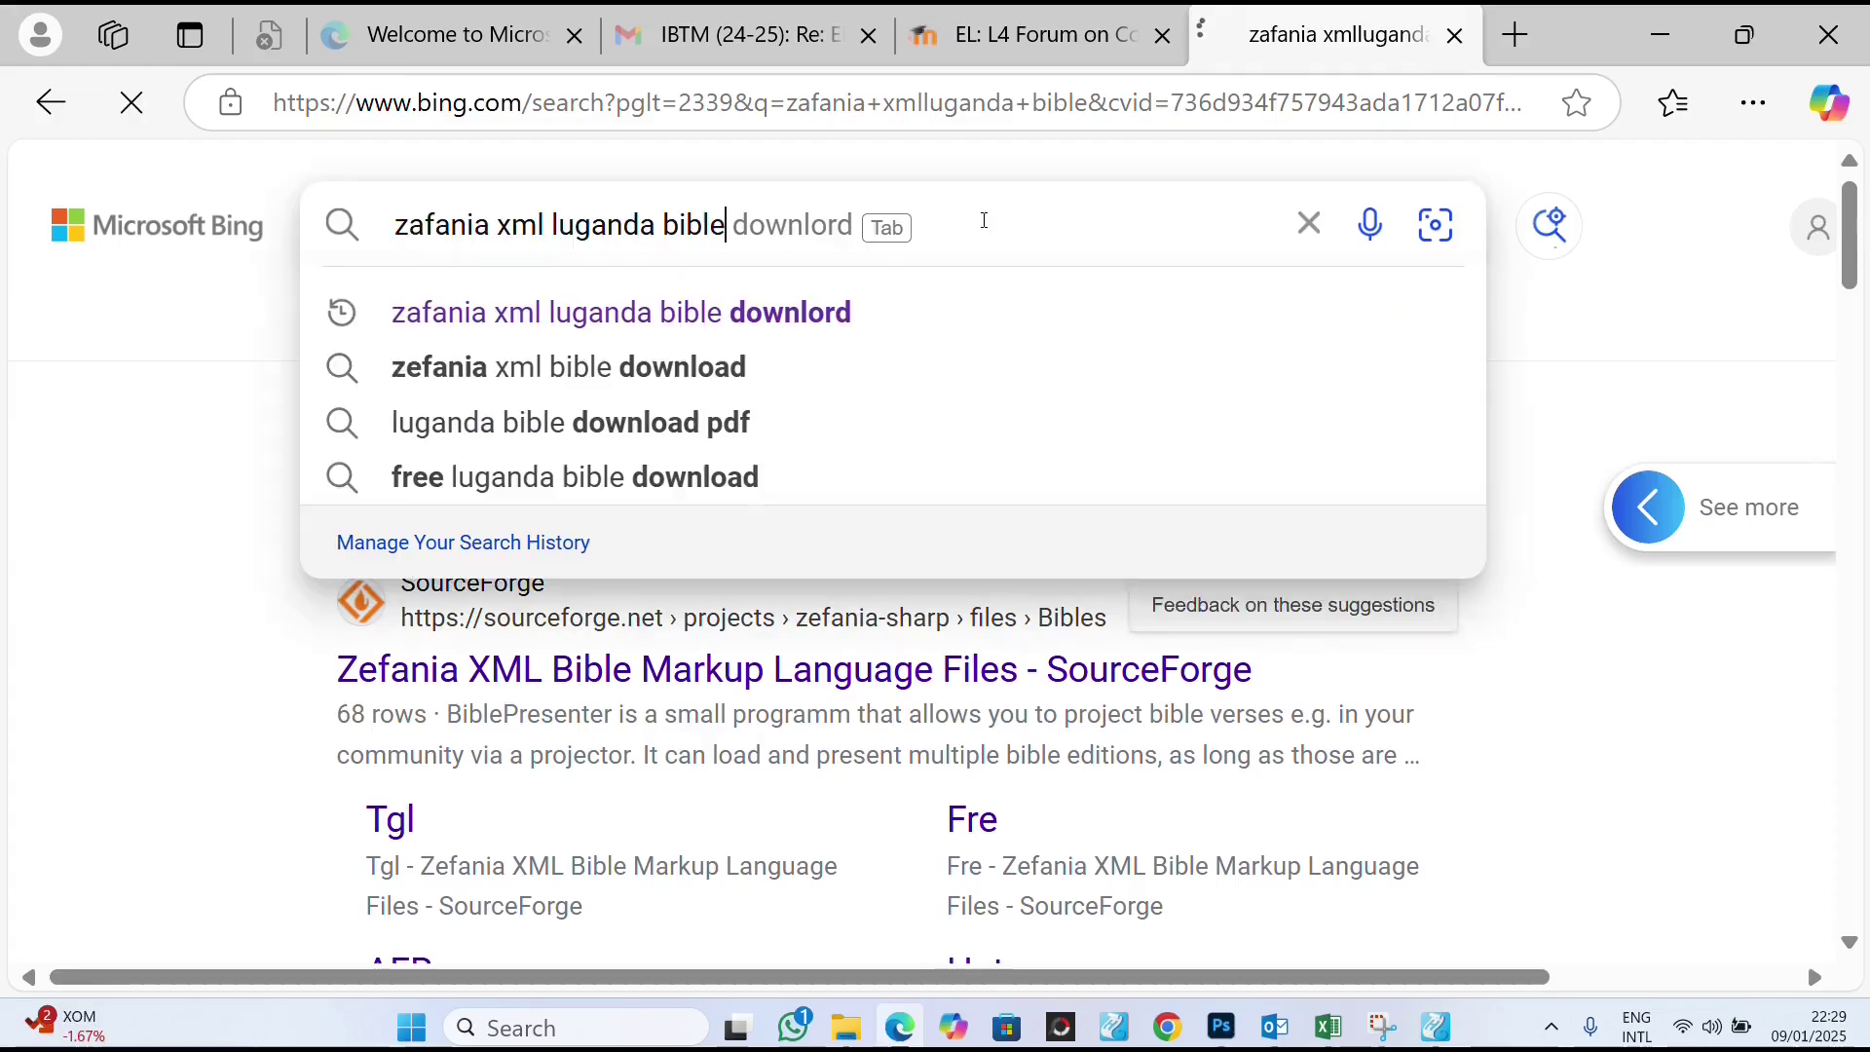
{"action": "key", "text": "Return"}
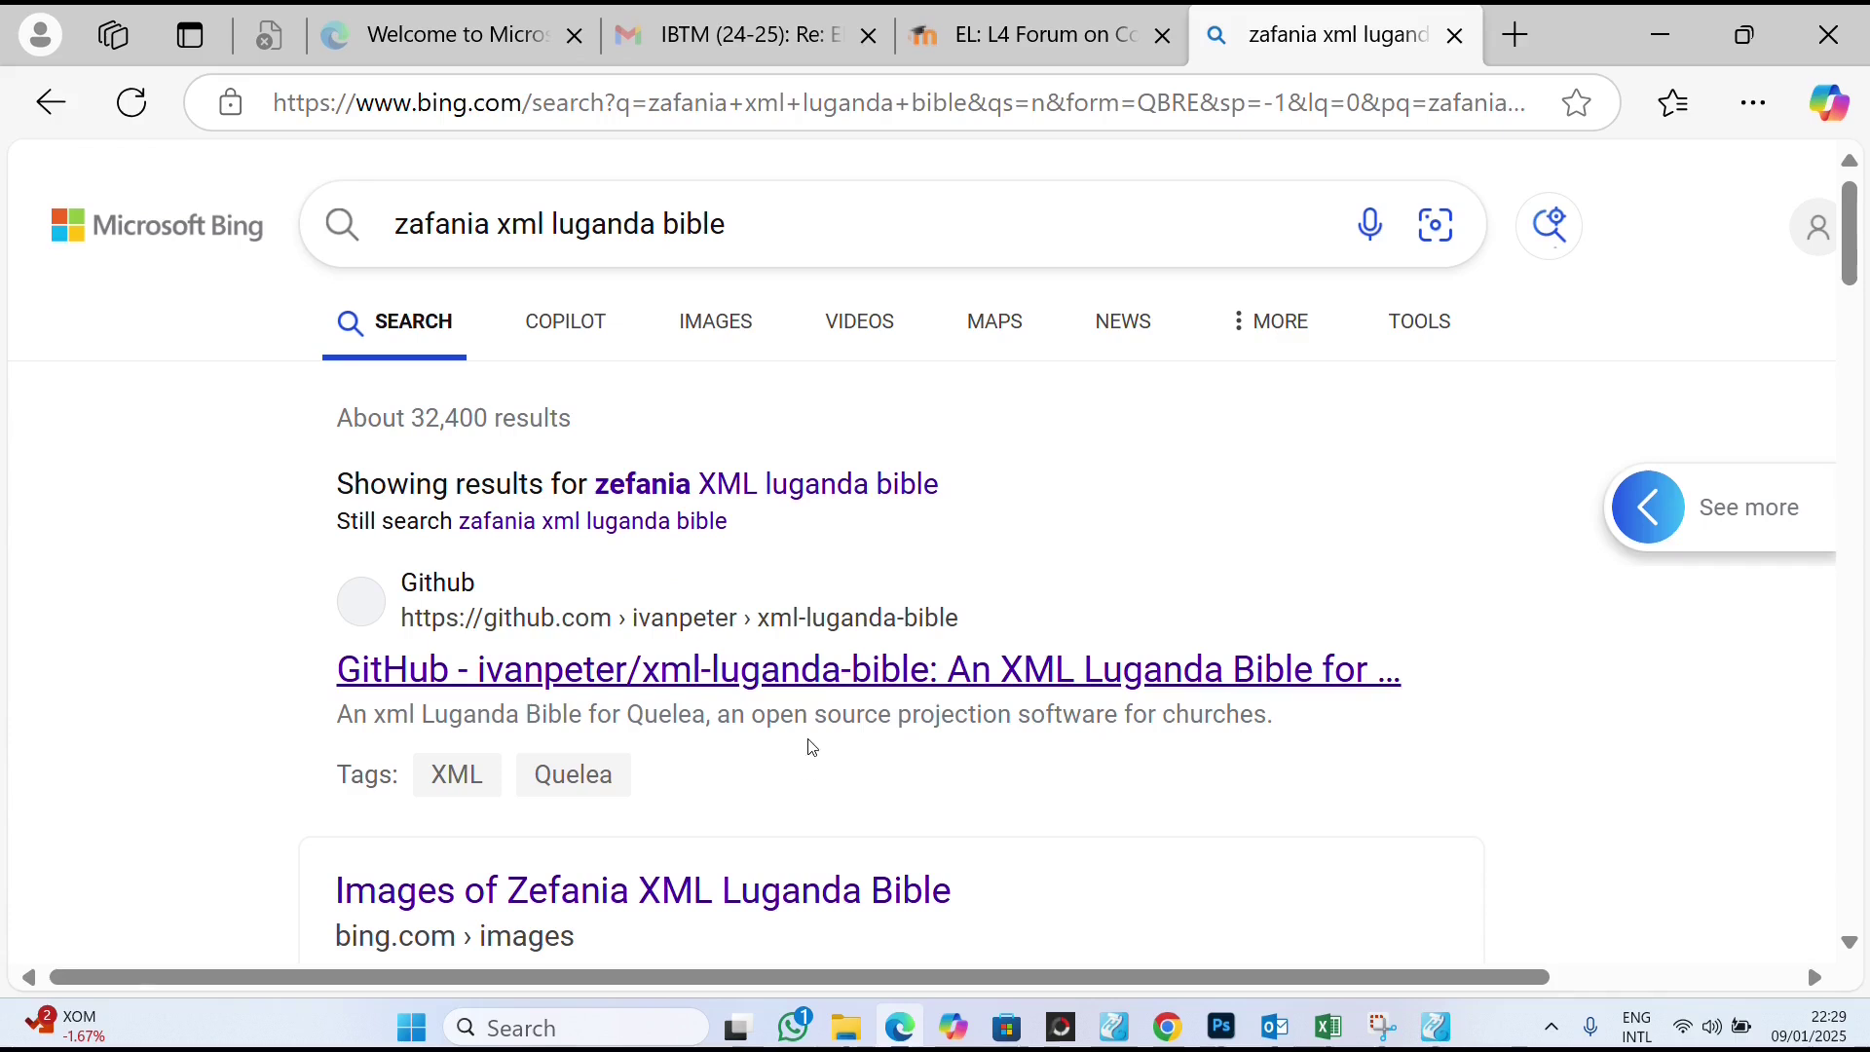
{"action": "left_click", "coordinate": [841, 679]}
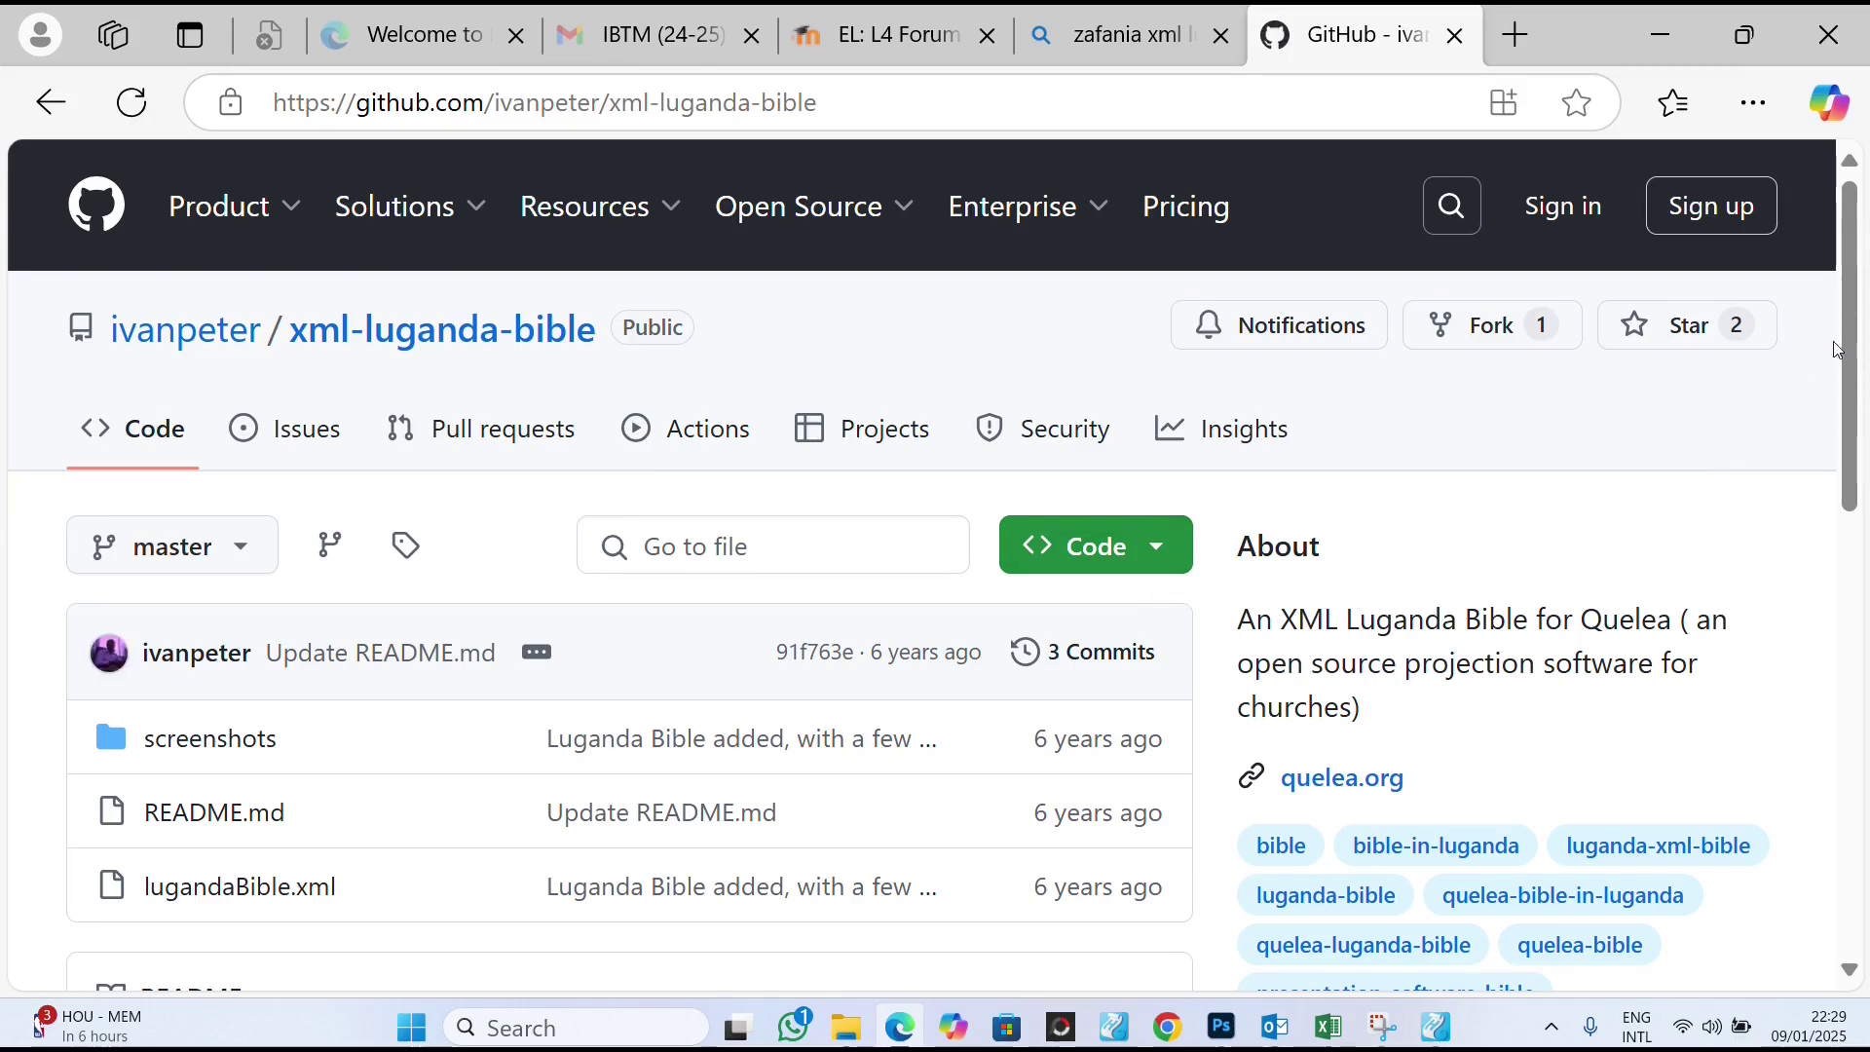
Step: Download the raw lugandaBible.xml from the ivanpeter/xml-luganda-bible repository, keeping it despite the safety warning
{"action": "scroll", "coordinate": [1714, 503], "scroll_direction": "down", "scroll_amount": 3}
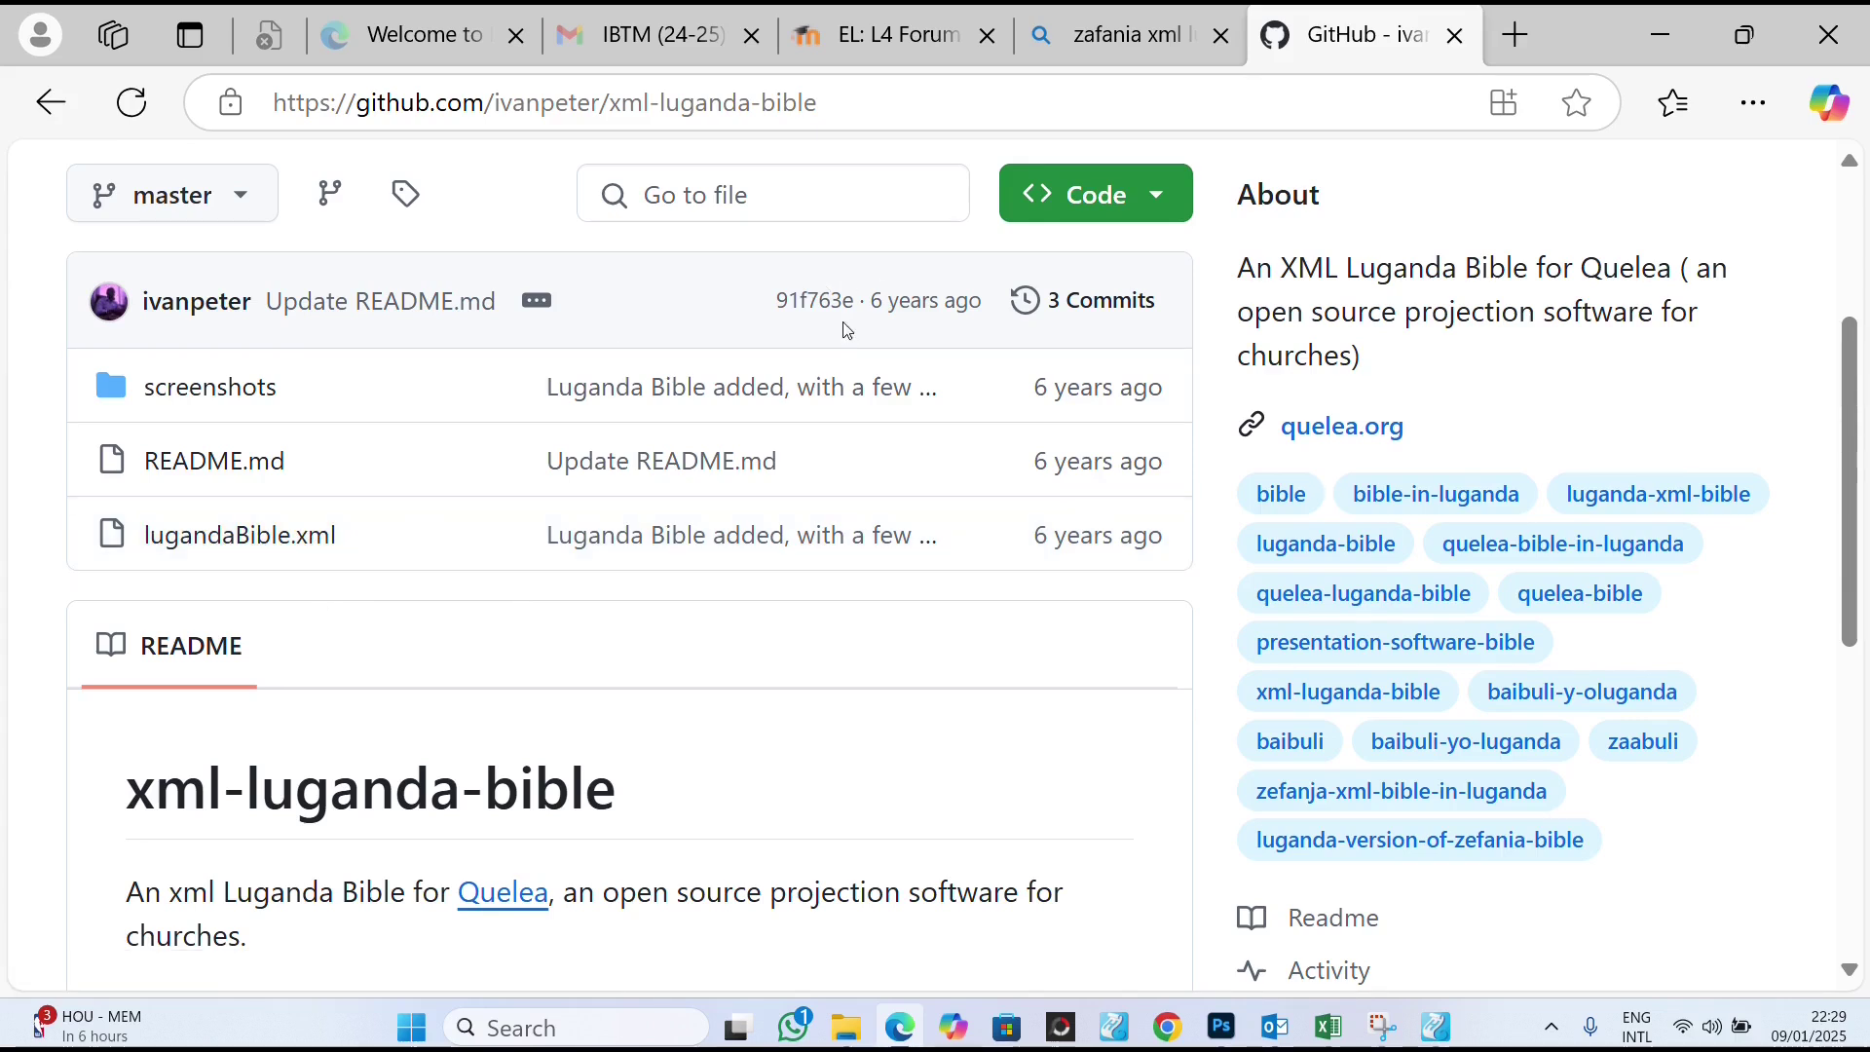
{"action": "left_click", "coordinate": [331, 536]}
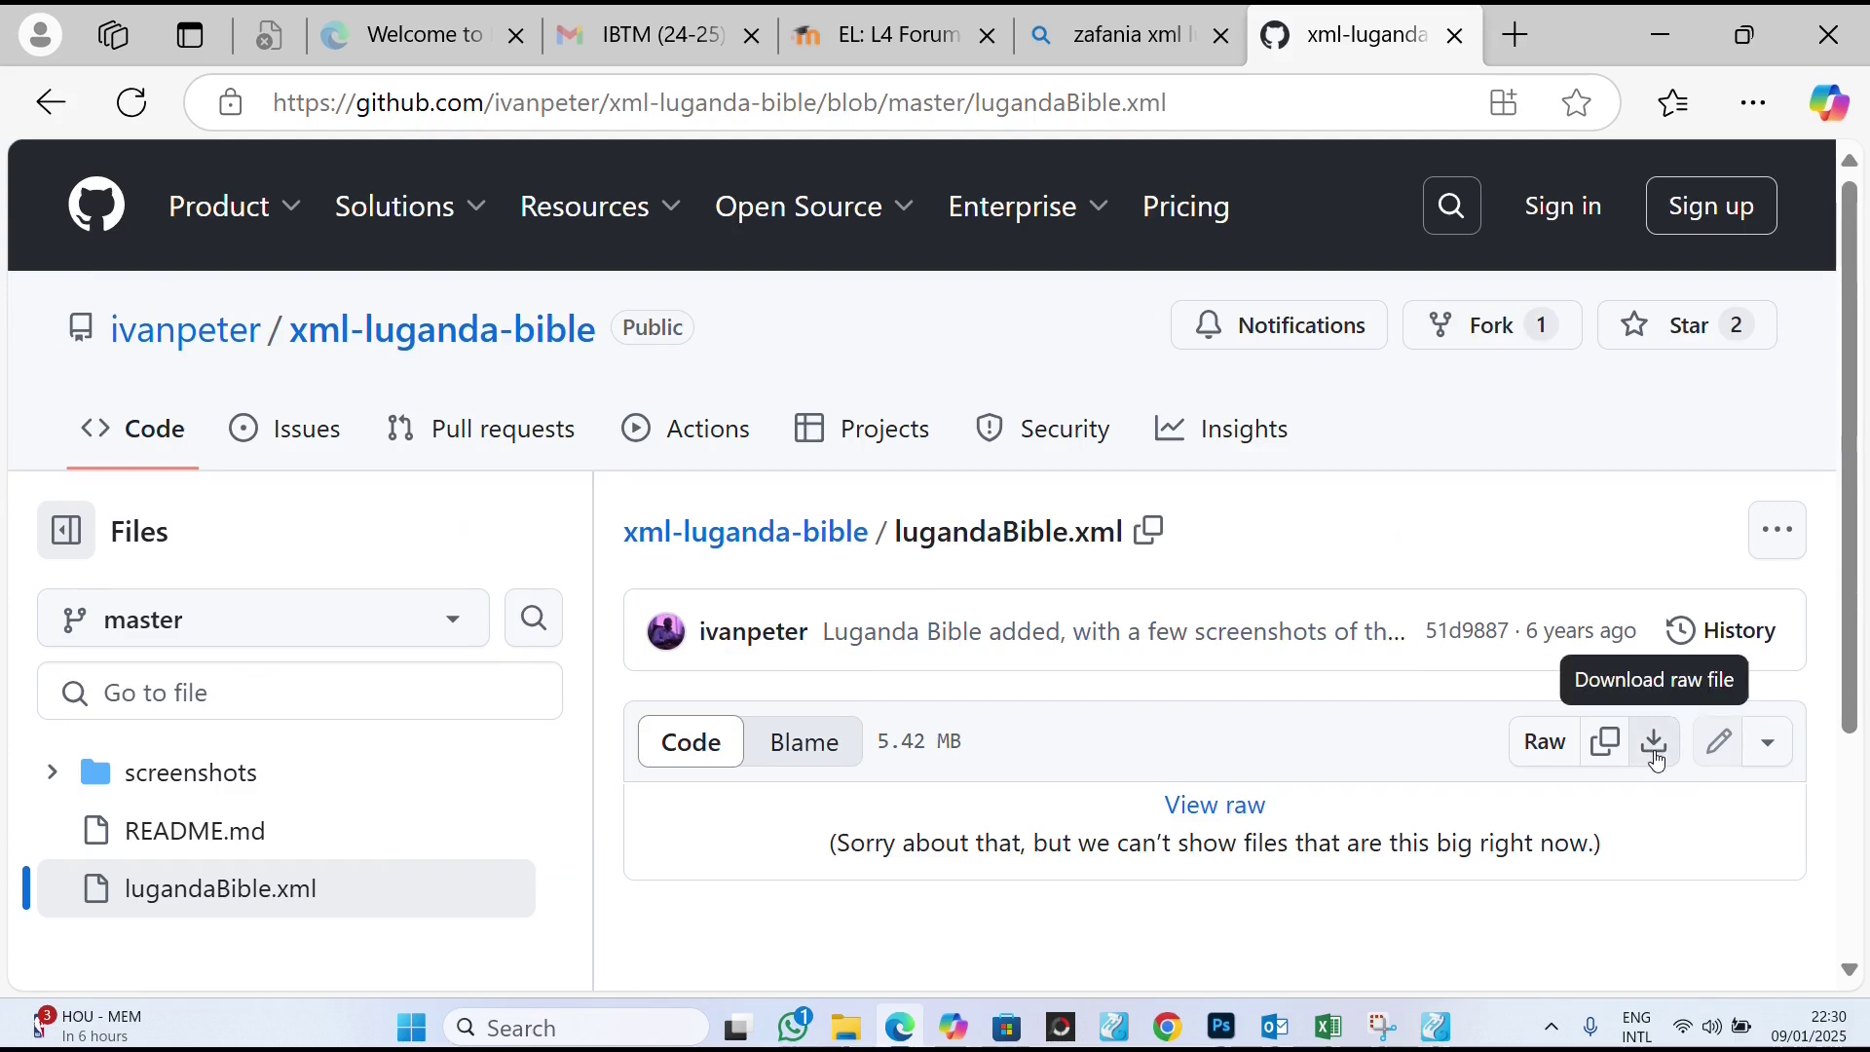
{"action": "left_click", "coordinate": [1655, 755]}
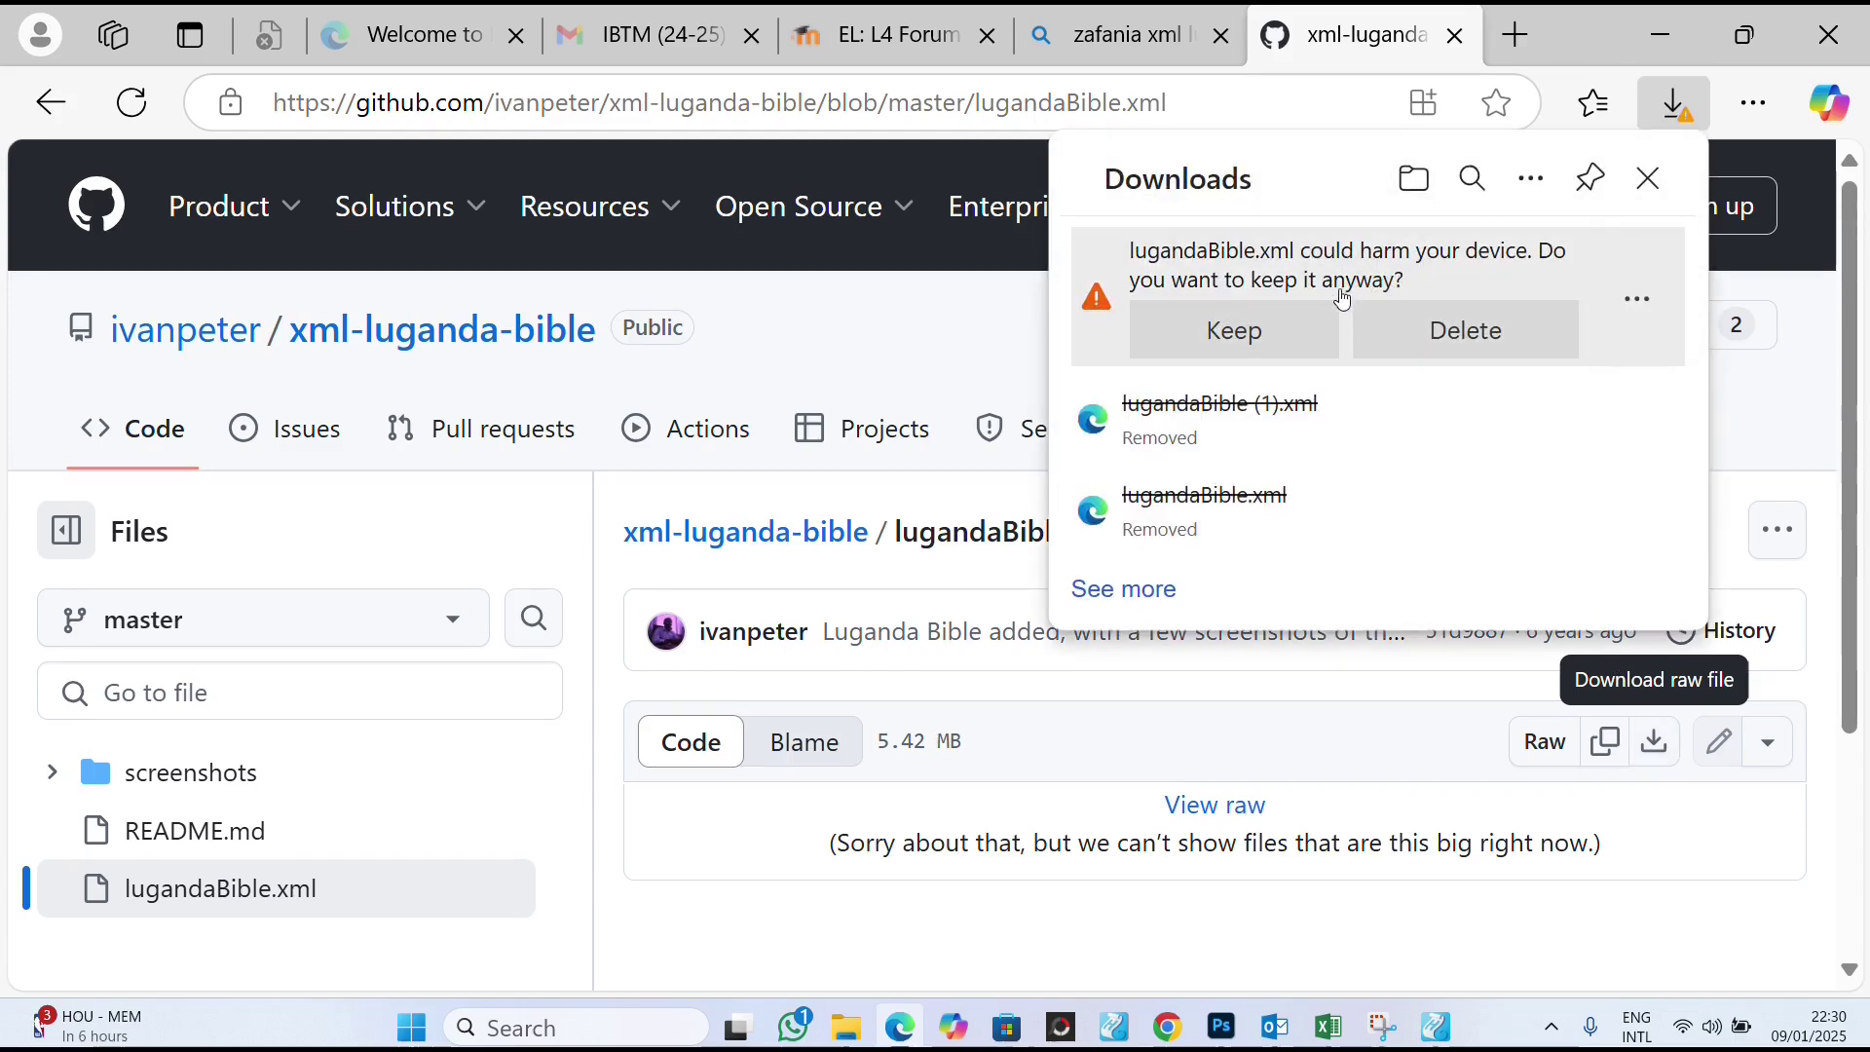
{"action": "left_click", "coordinate": [1276, 334]}
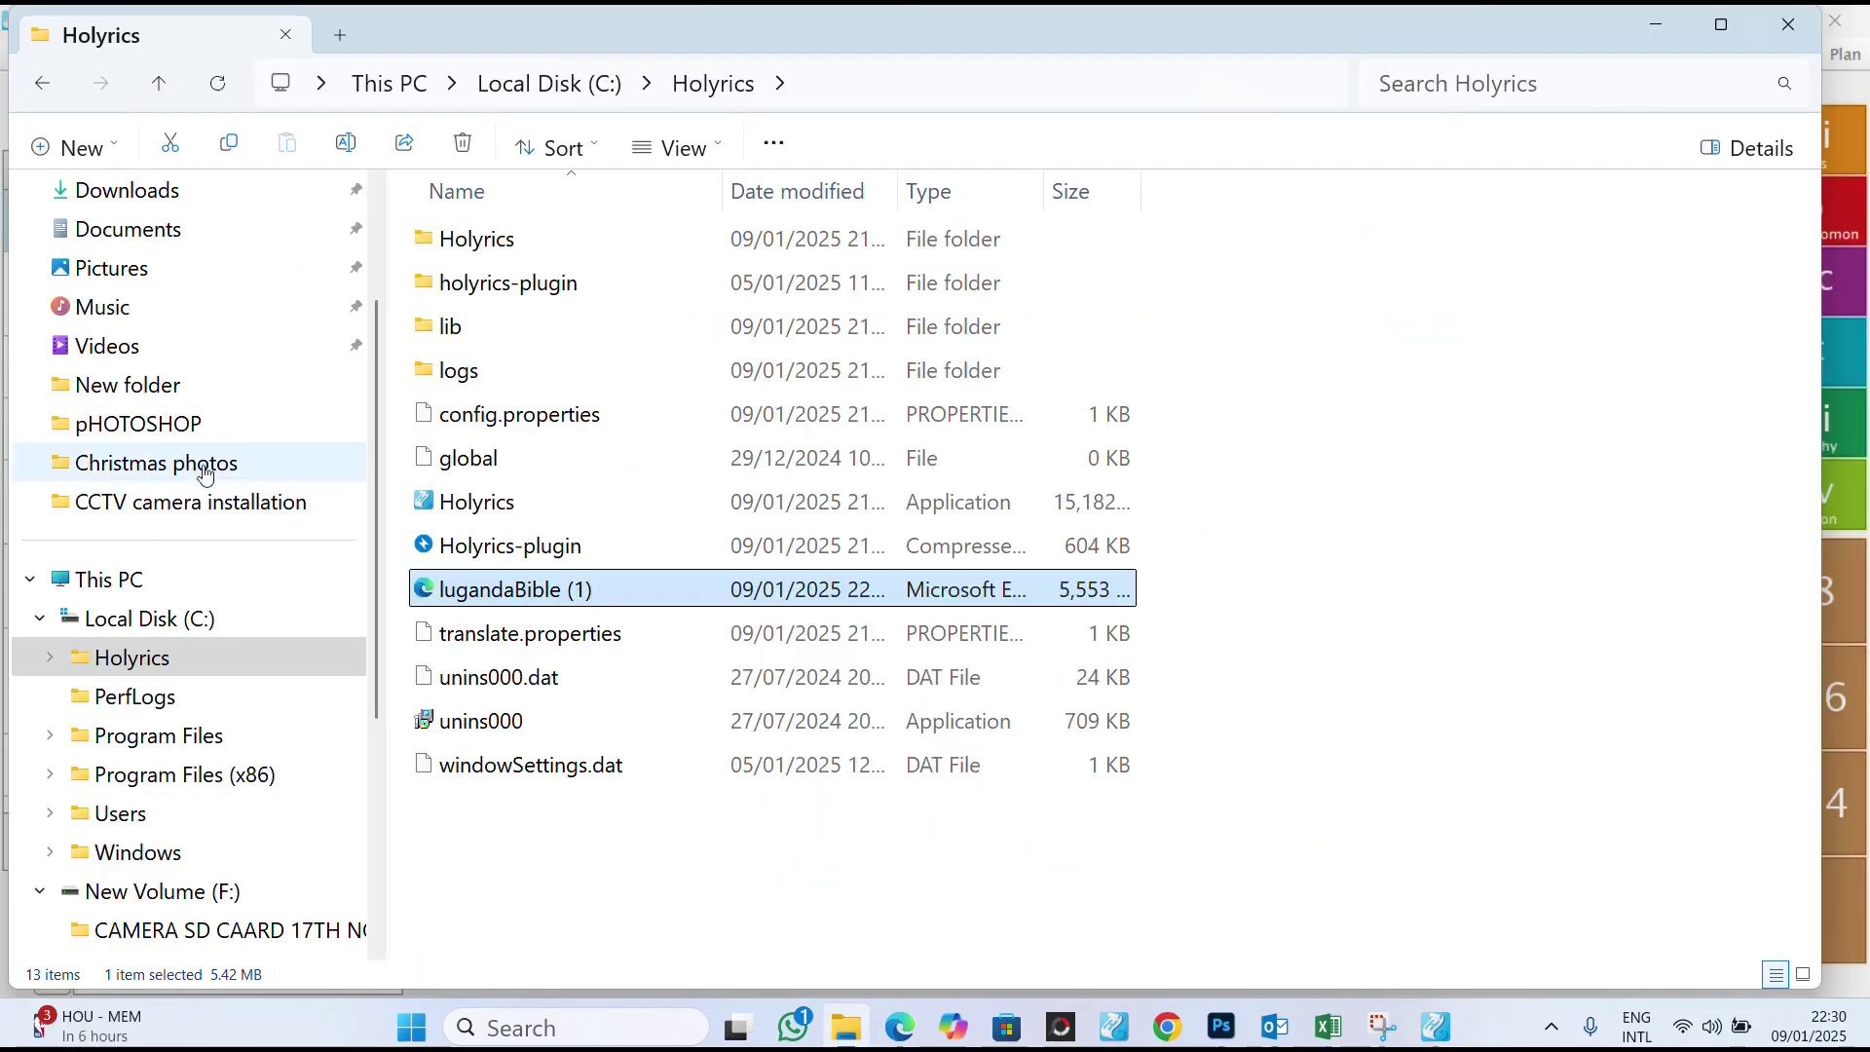
{"action": "left_click", "coordinate": [125, 660]}
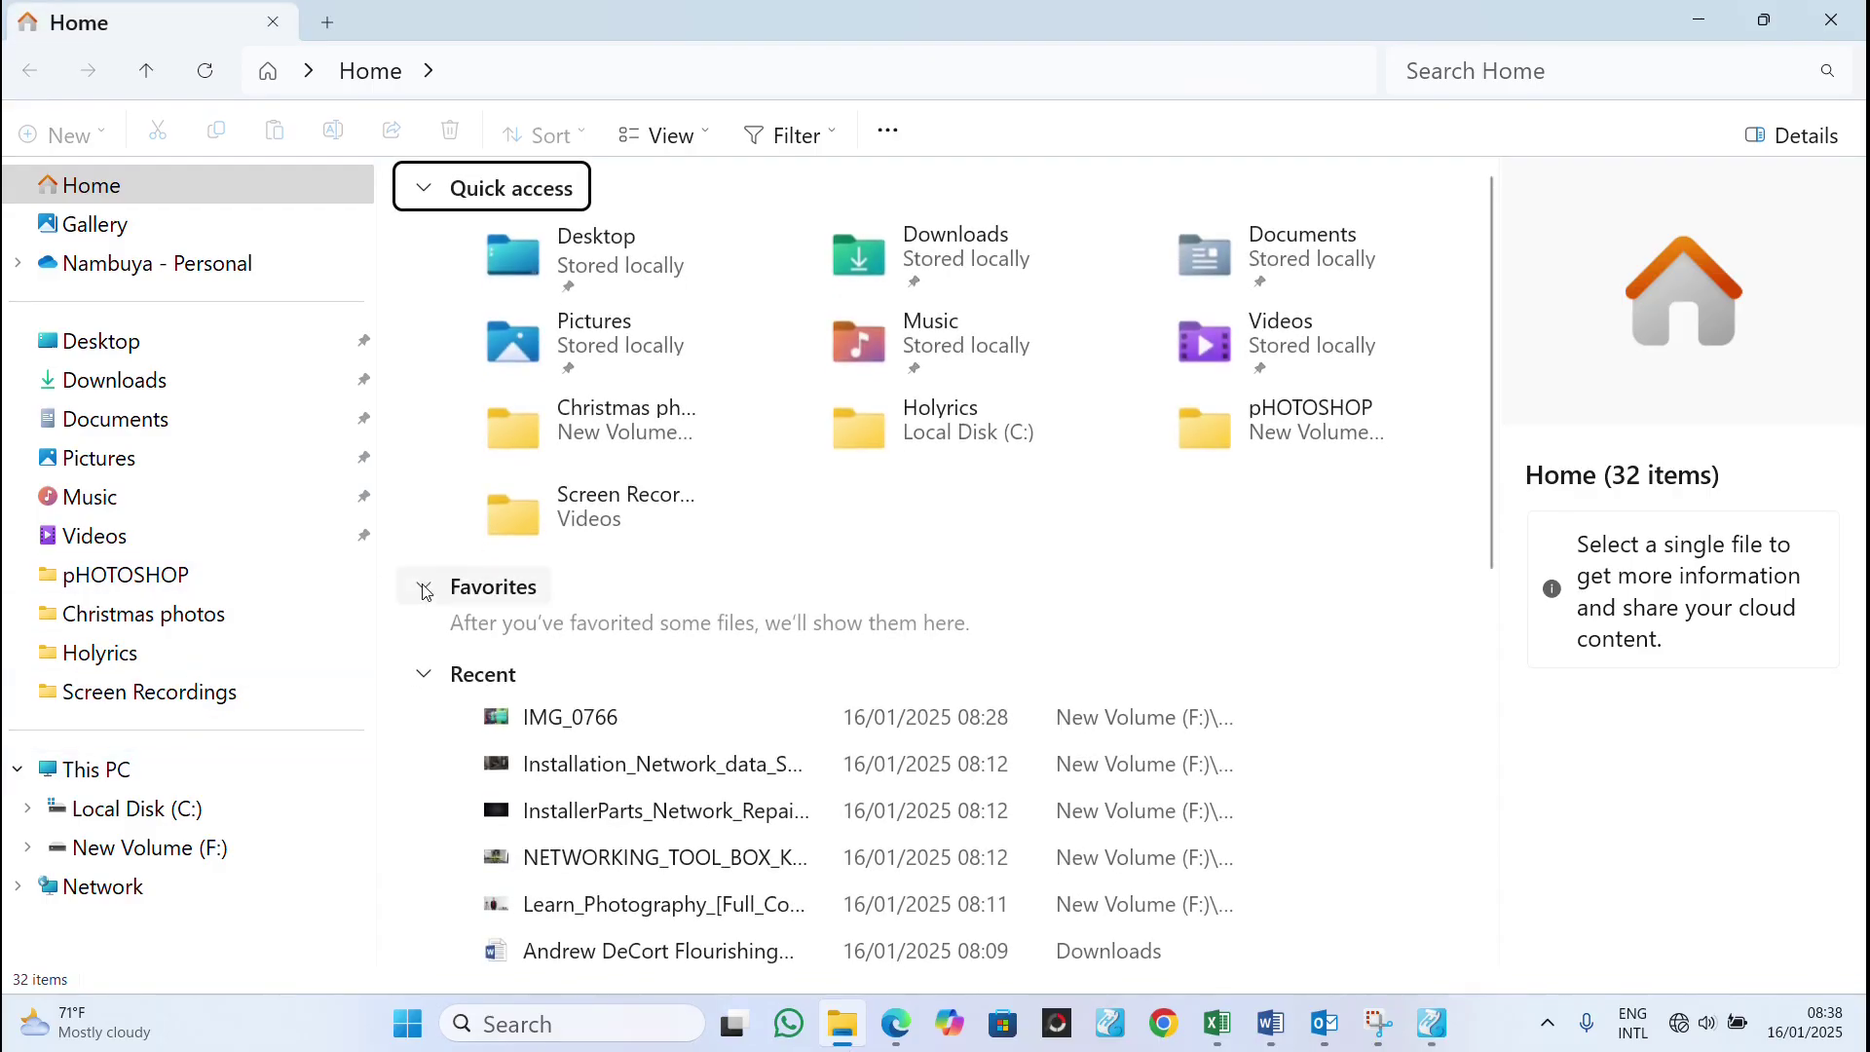
Step: Copy lugandaBible from Downloads, open the C:\Holyrics folder, and return to Holyrics
{"action": "left_click", "coordinate": [186, 395]}
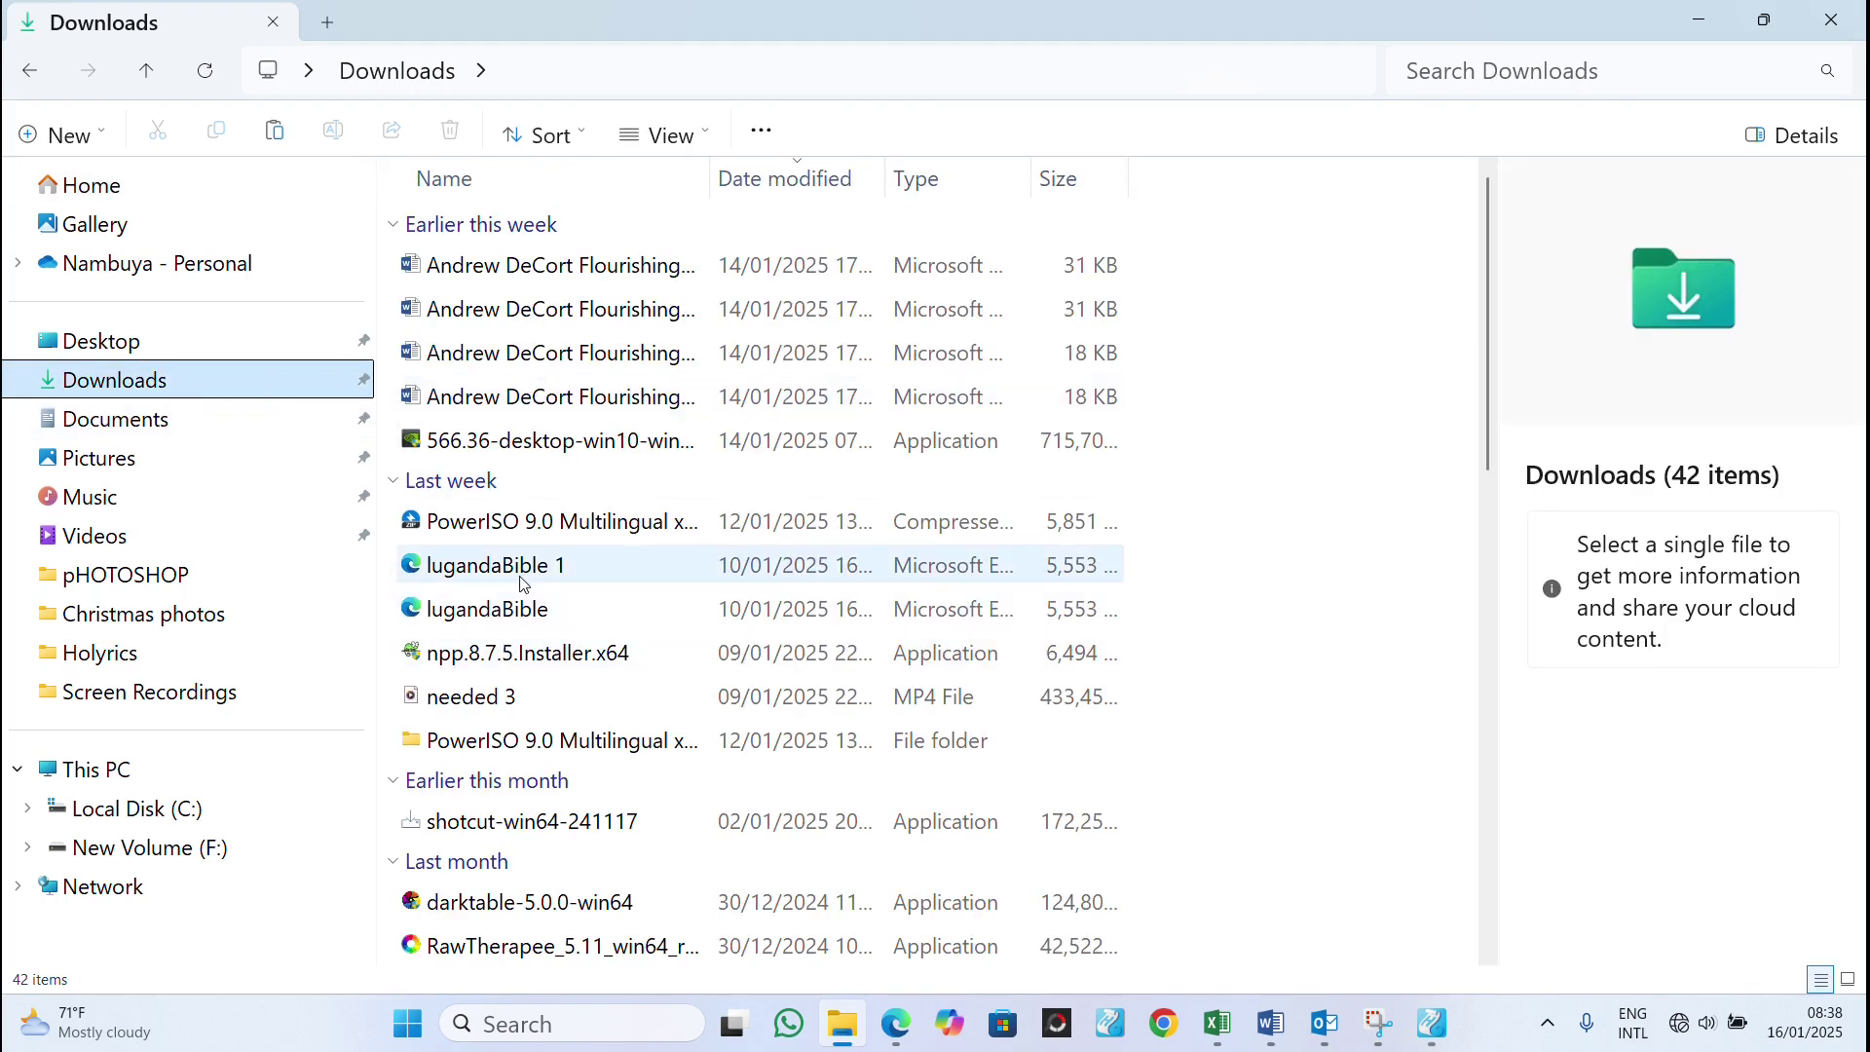
{"action": "mouse_move", "coordinate": [526, 617]}
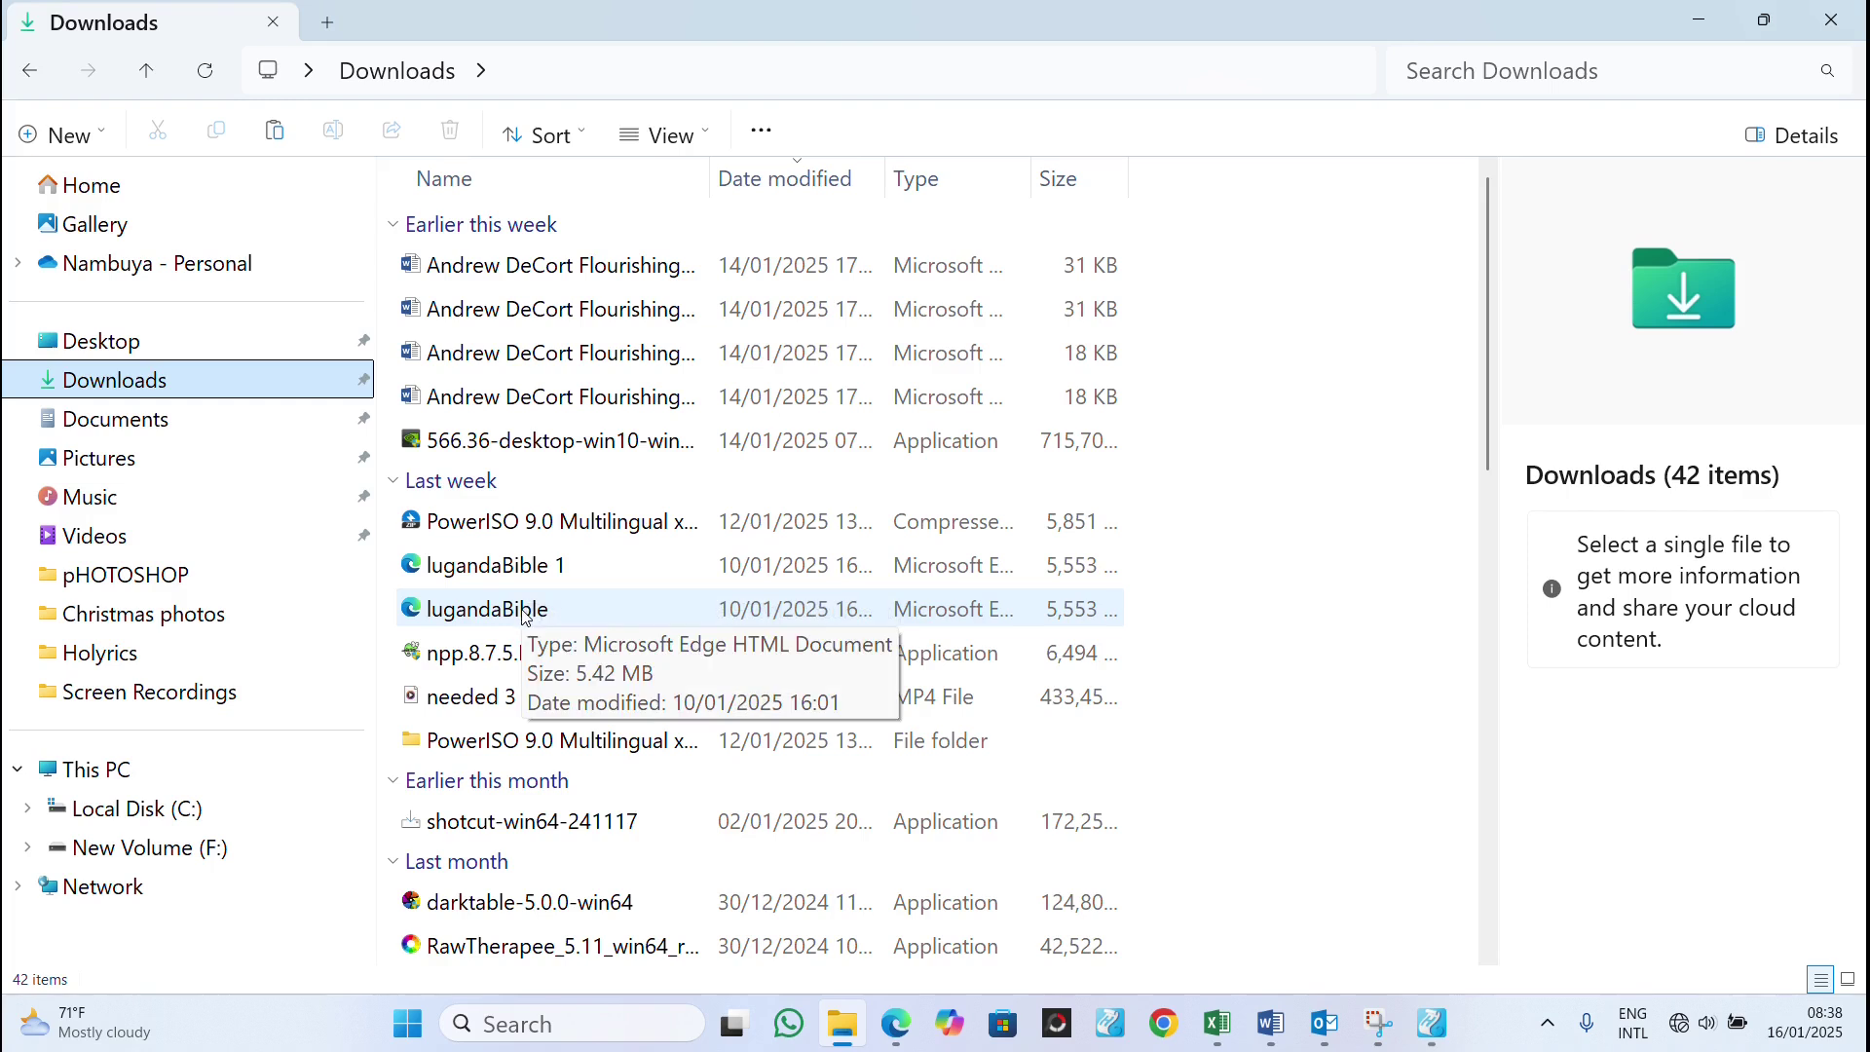
{"action": "right_click", "coordinate": [526, 618]}
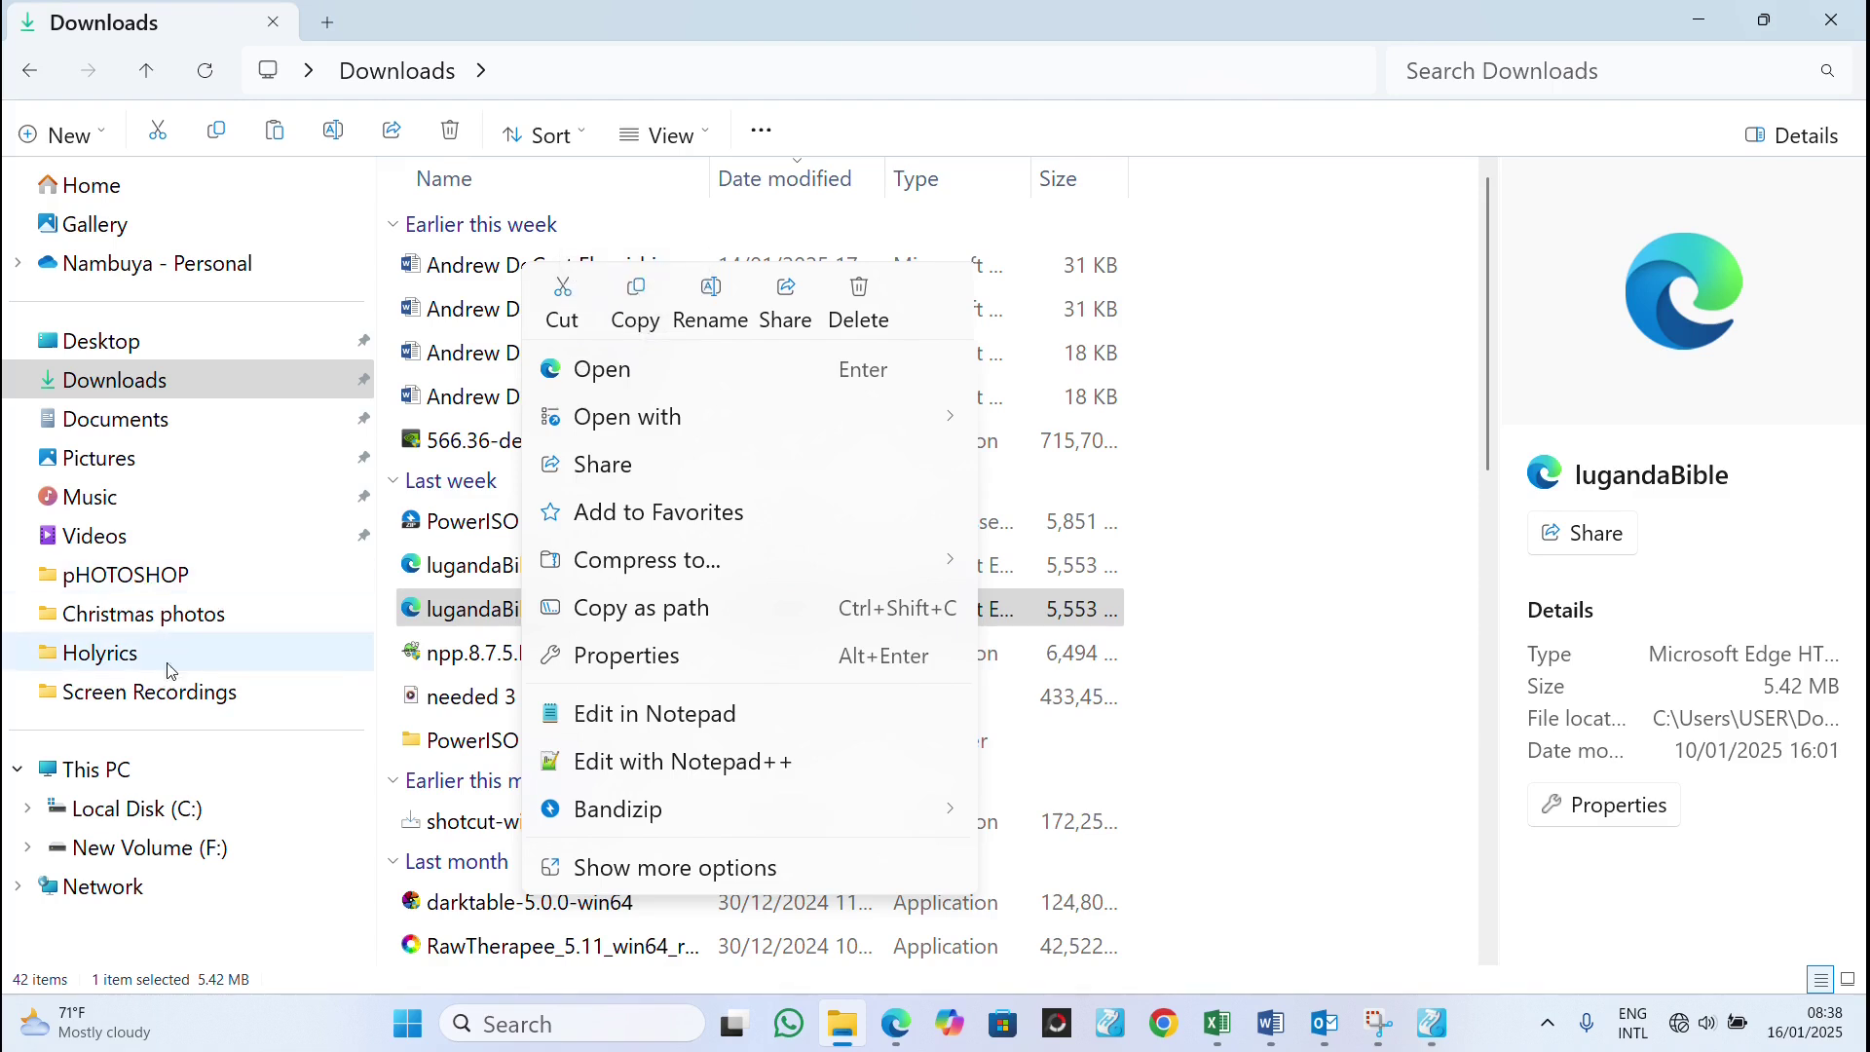
{"action": "left_click", "coordinate": [225, 827]}
{"action": "left_click", "coordinate": [225, 827]}
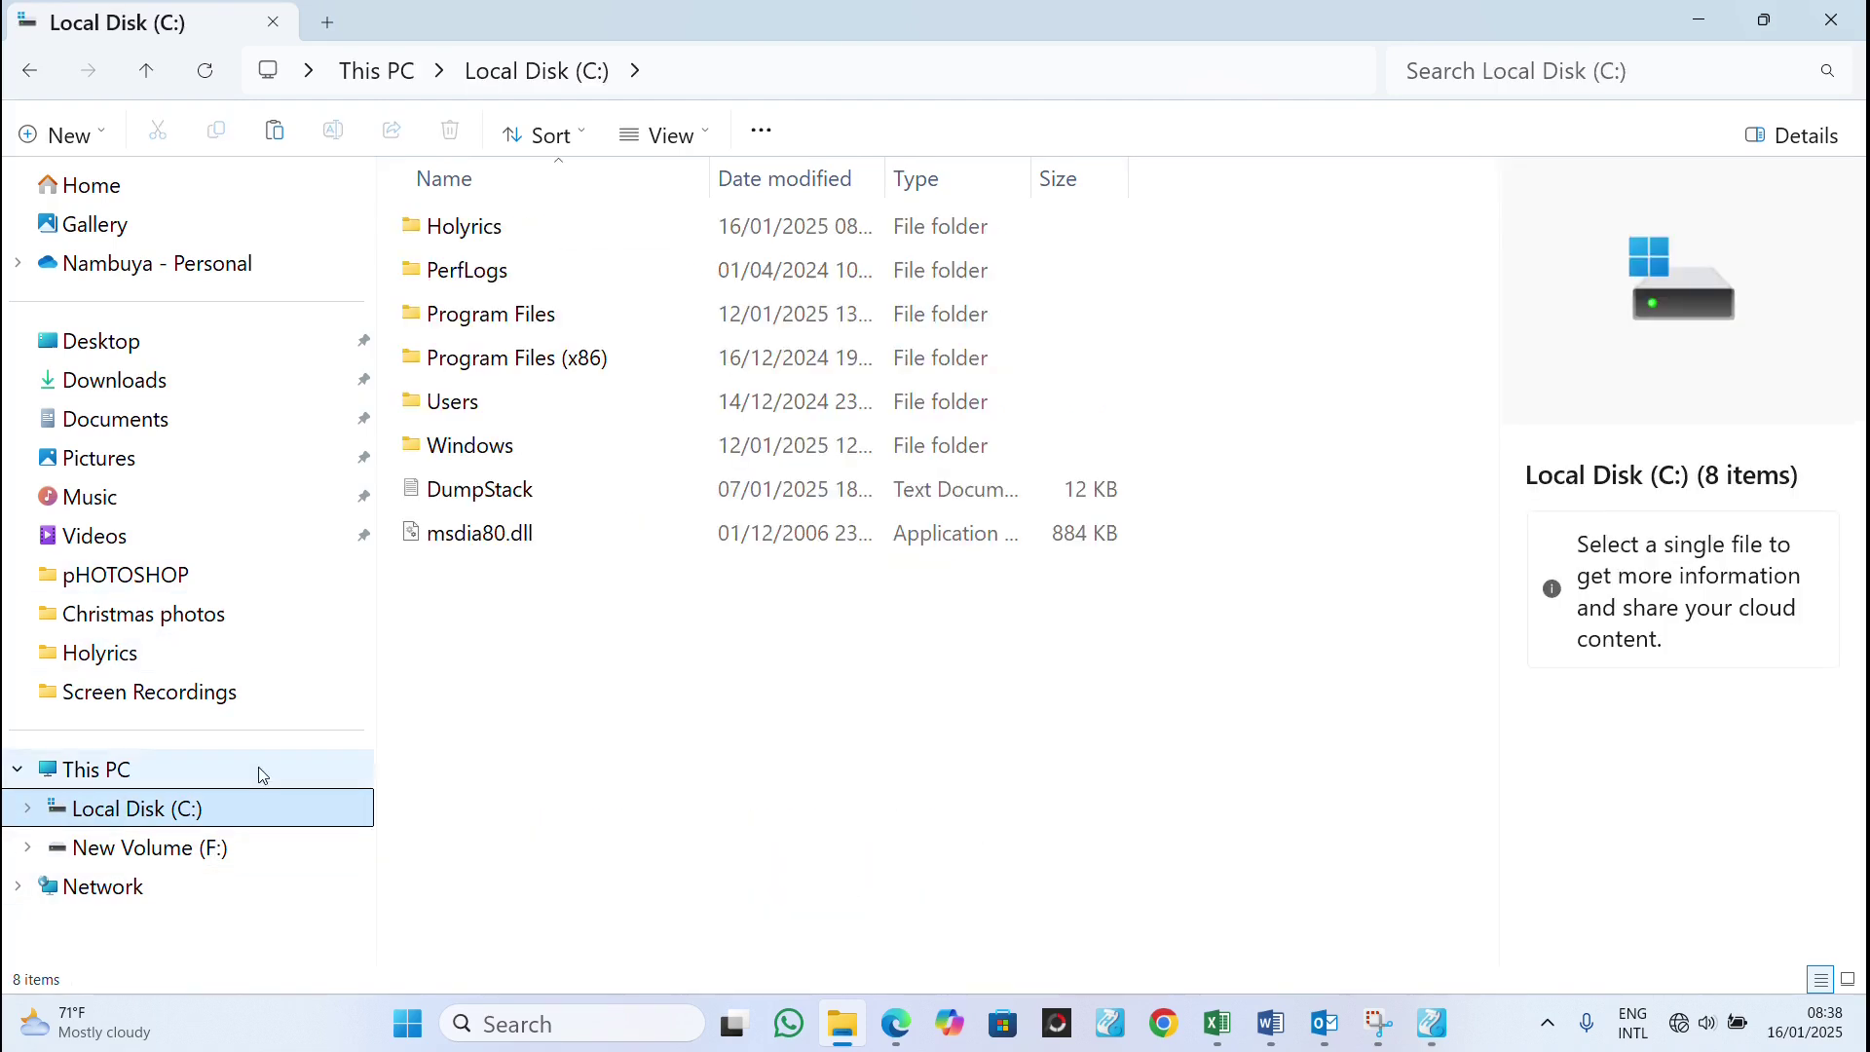
{"action": "double_click", "coordinate": [714, 244]}
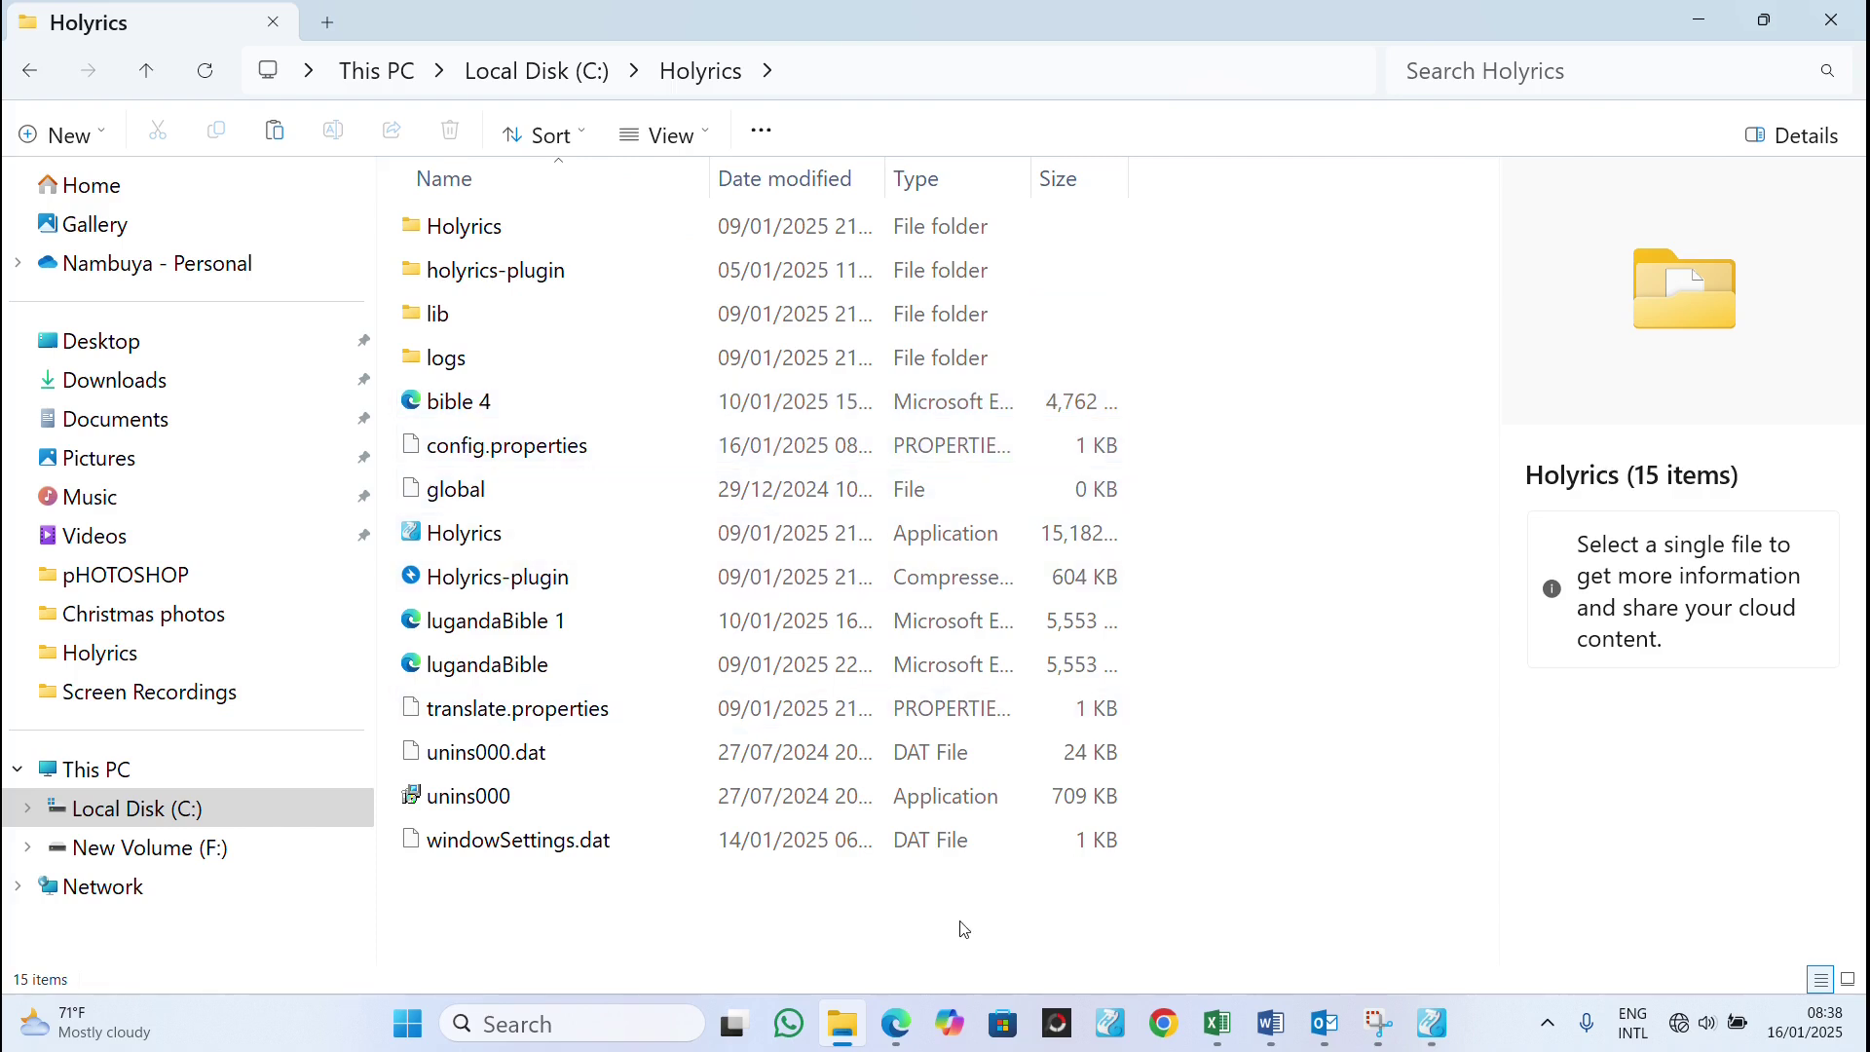
{"action": "left_click", "coordinate": [1430, 1023]}
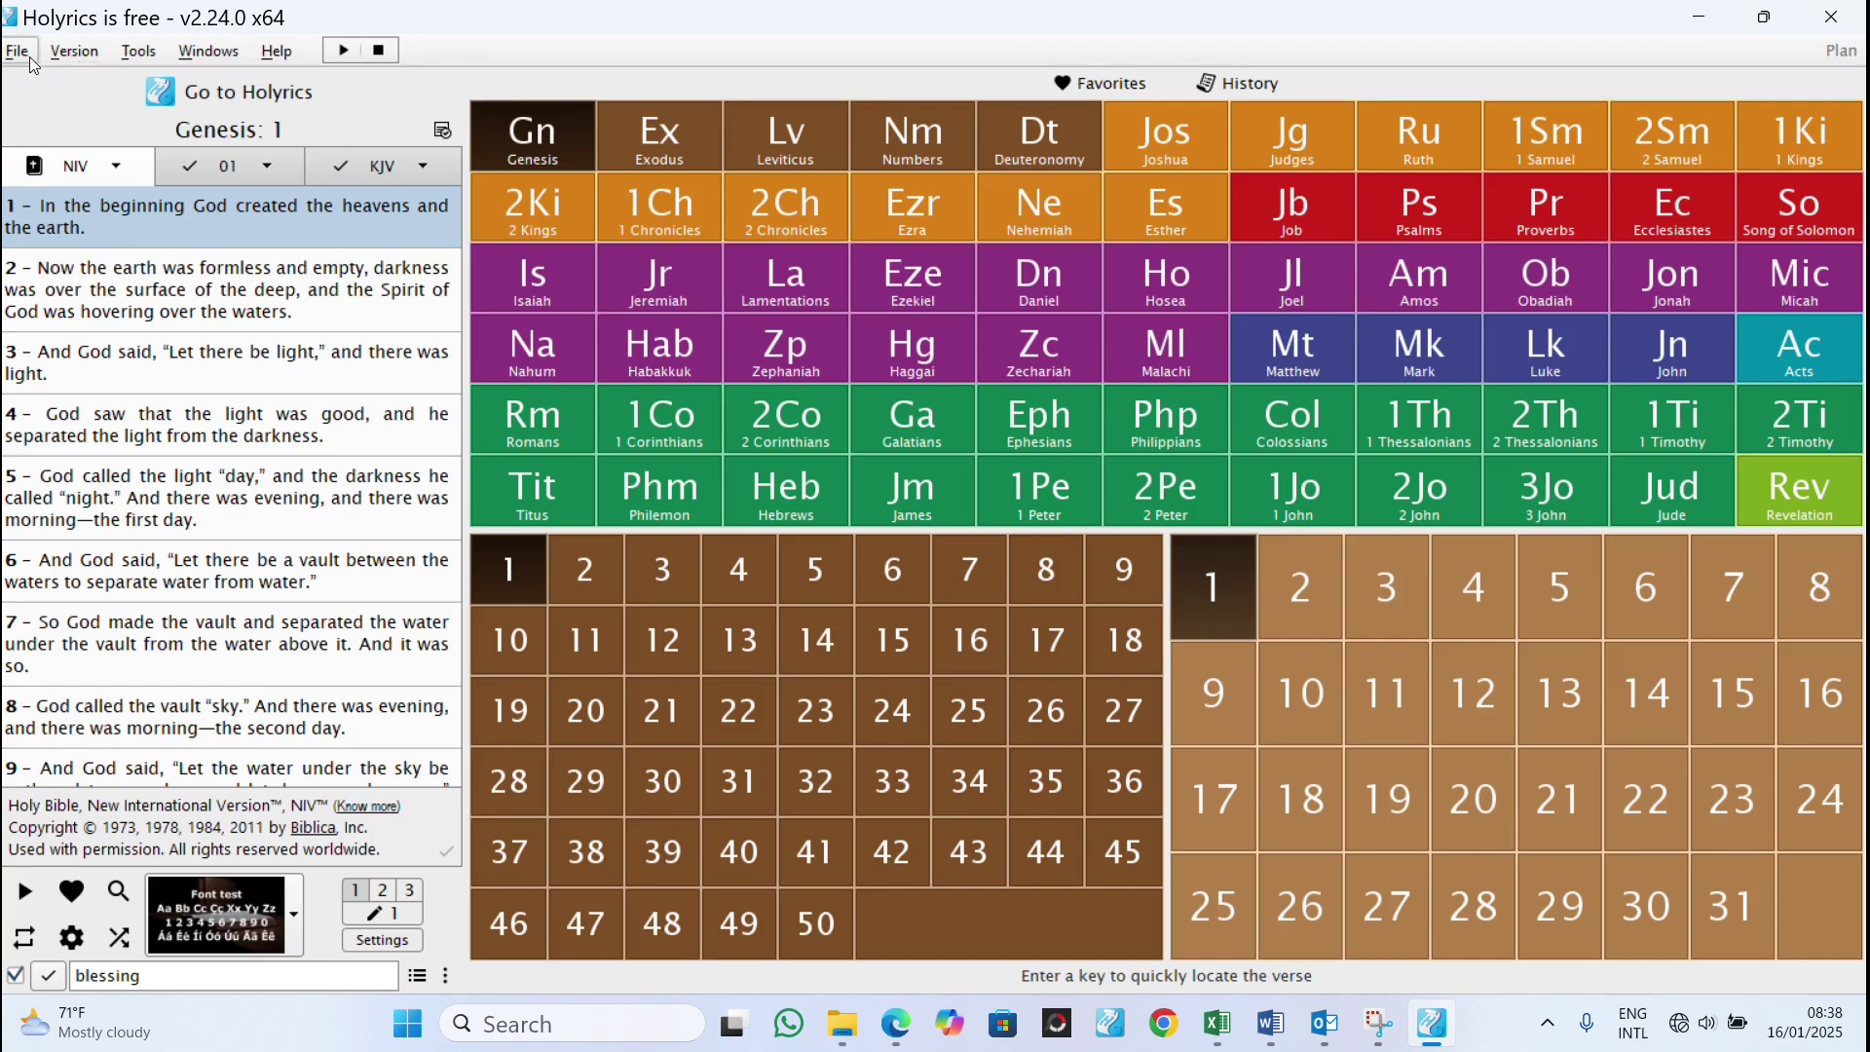
{"action": "left_click", "coordinate": [78, 52]}
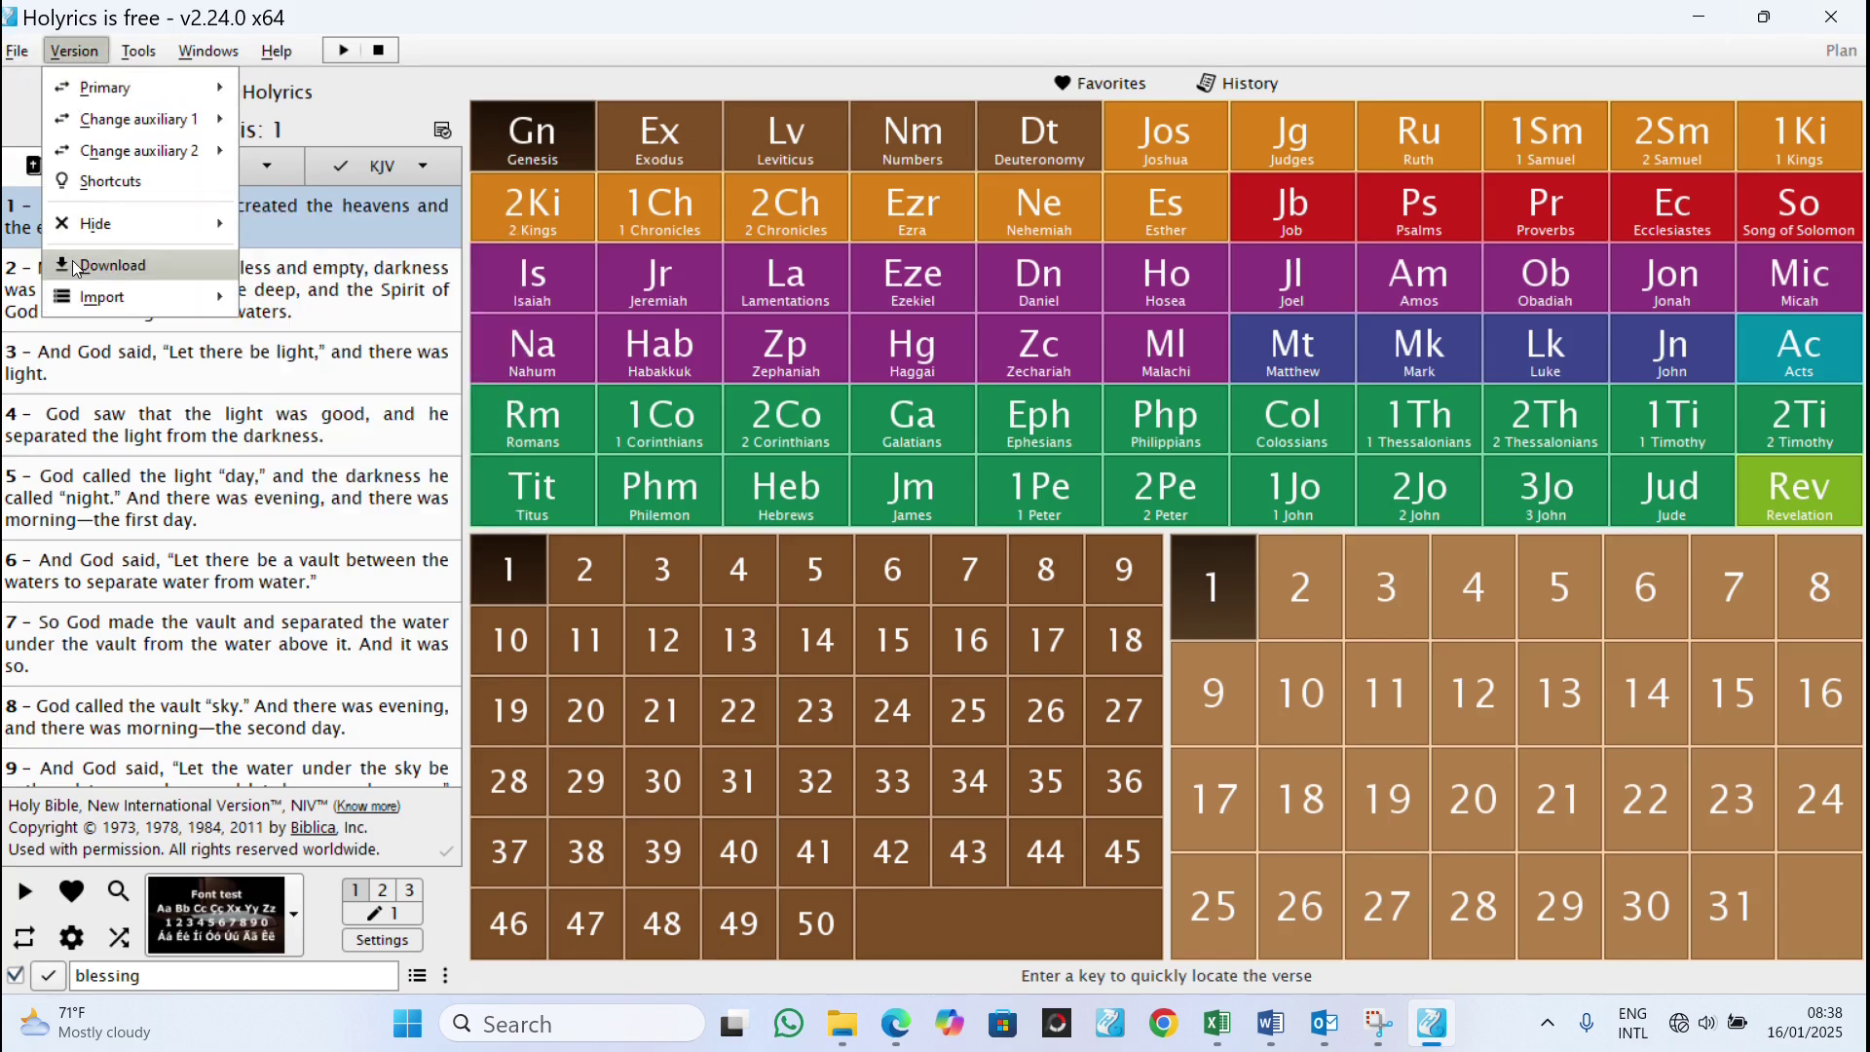
{"action": "mouse_move", "coordinate": [76, 304]}
{"action": "left_click", "coordinate": [292, 301]}
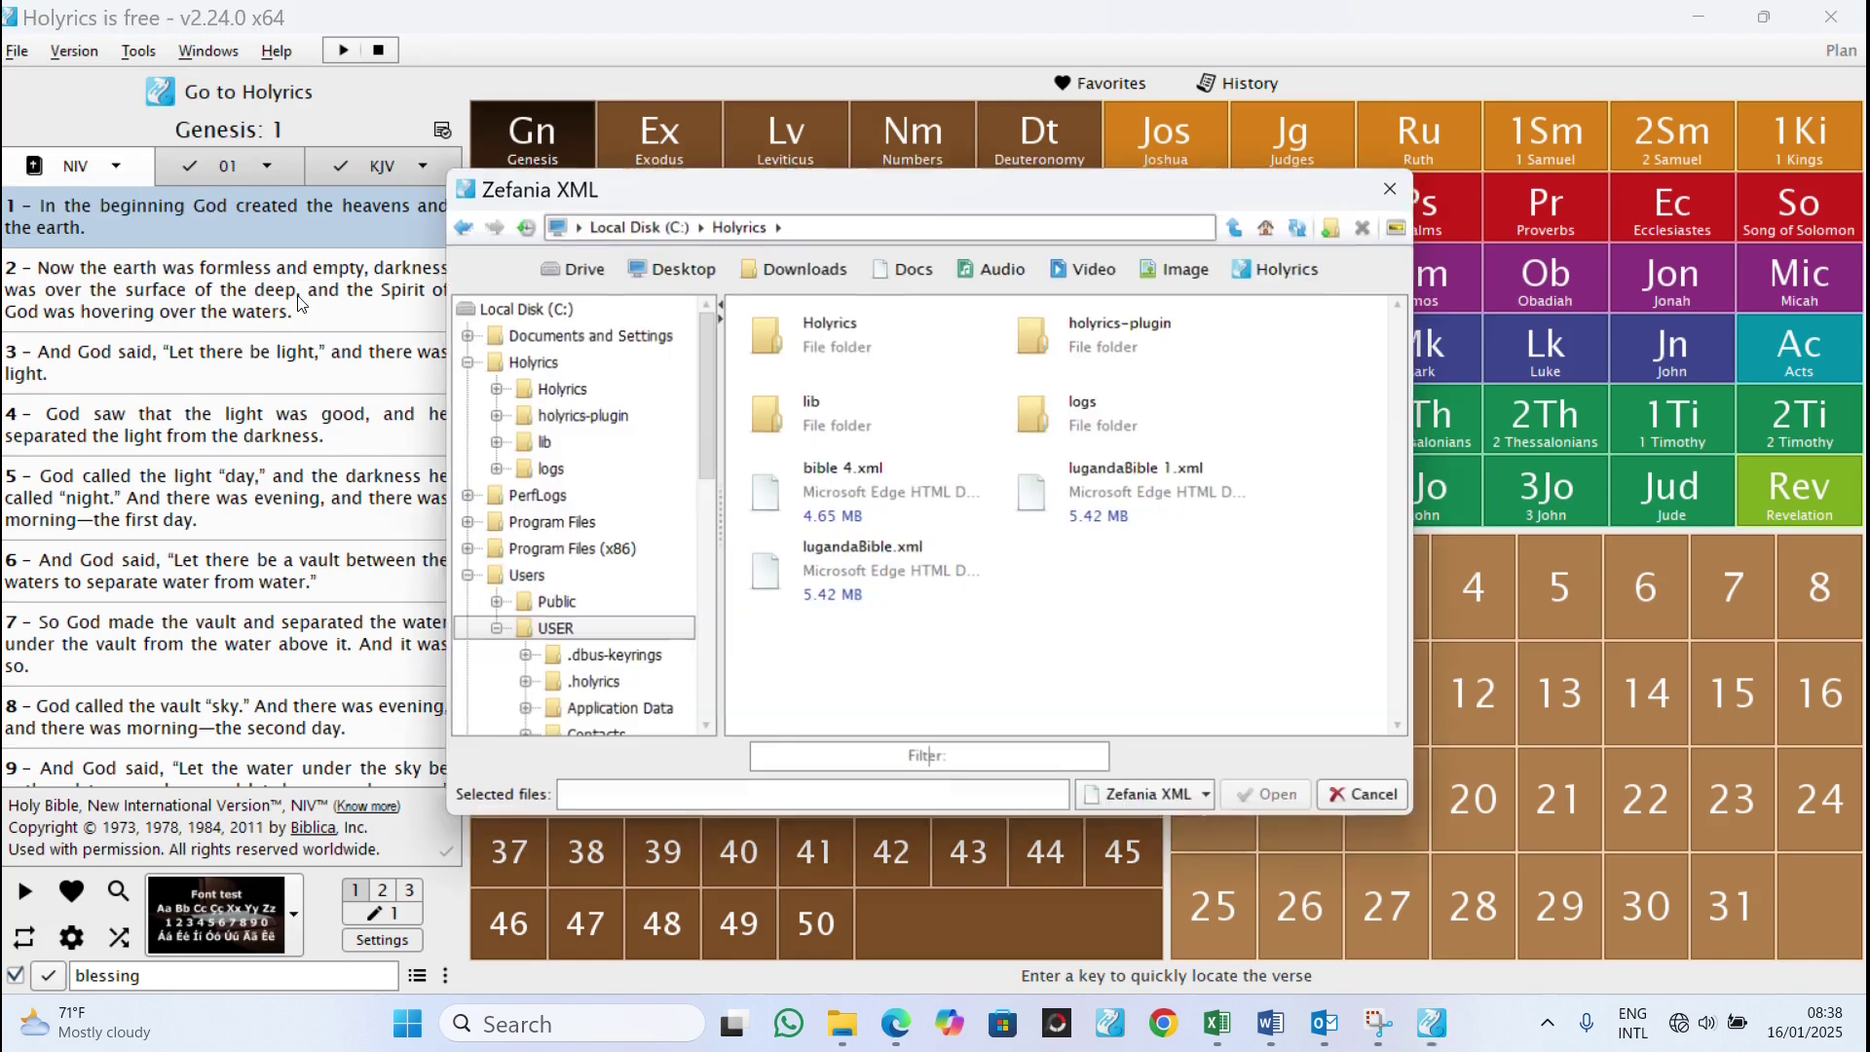
{"action": "double_click", "coordinate": [881, 584]}
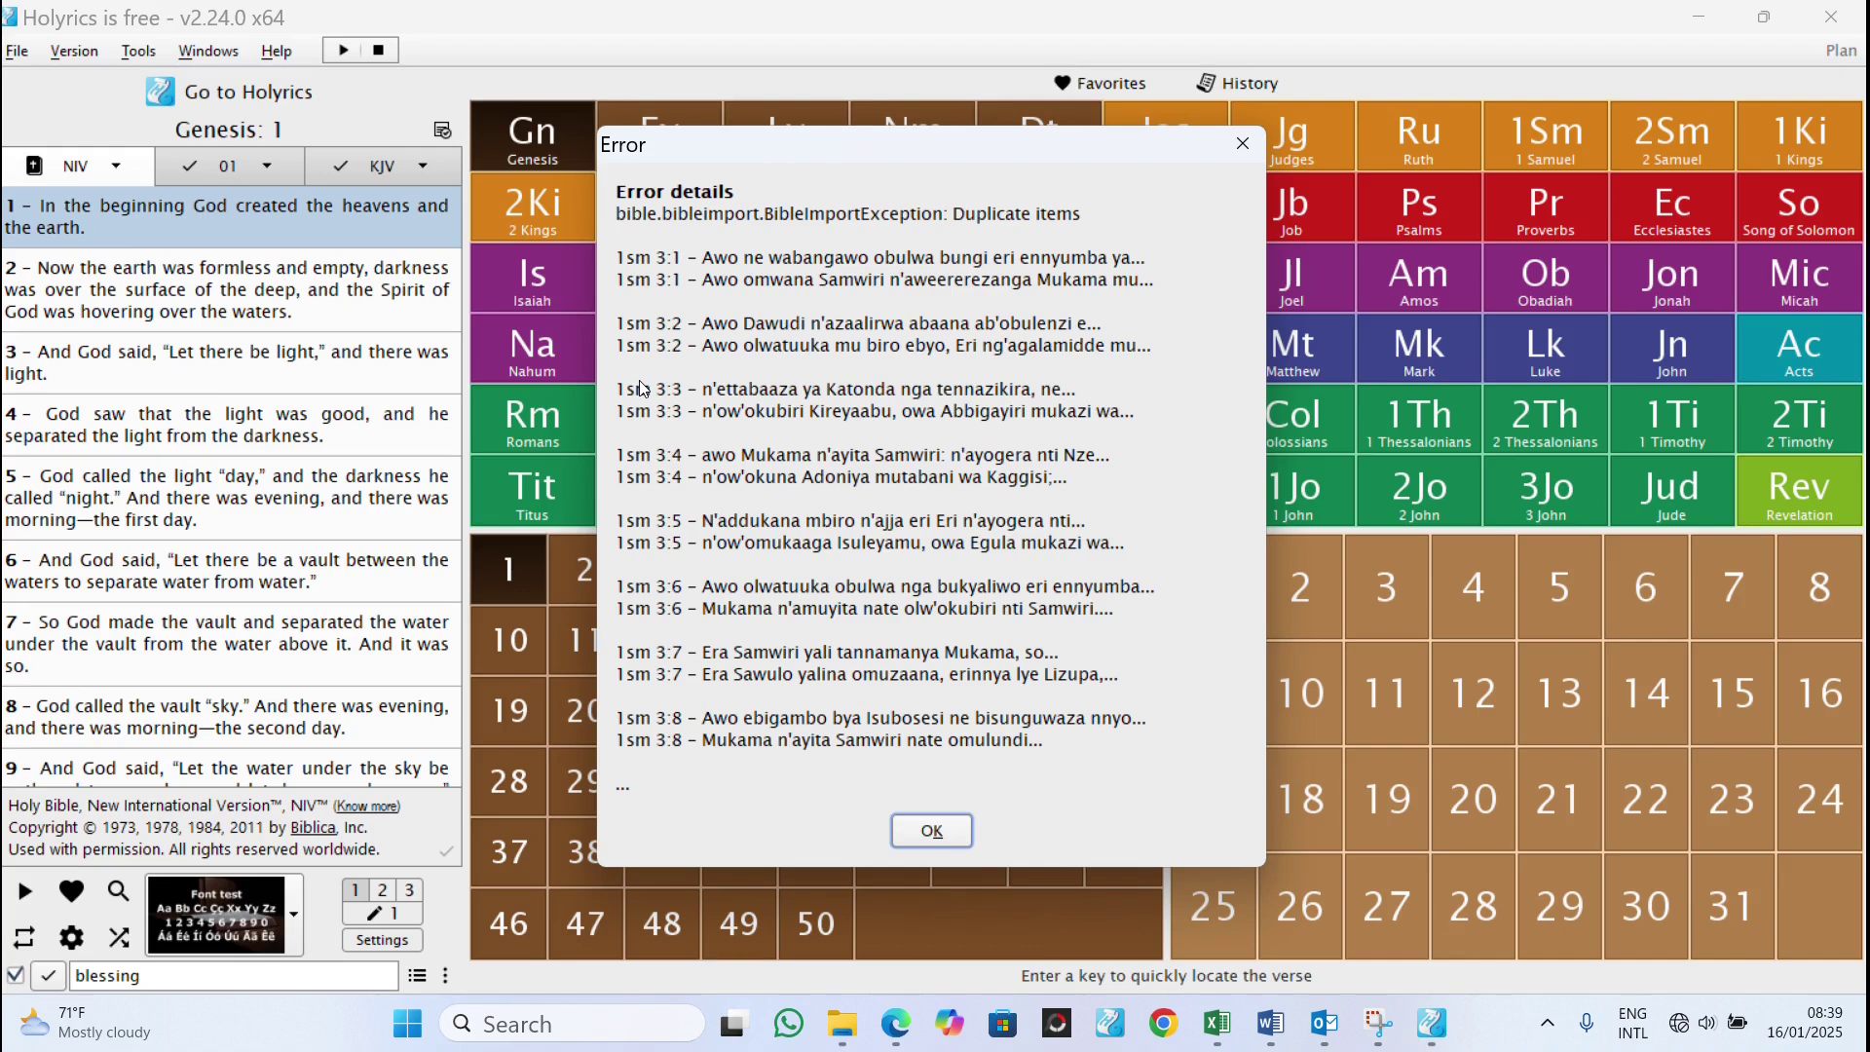
{"action": "left_click", "coordinate": [927, 835]}
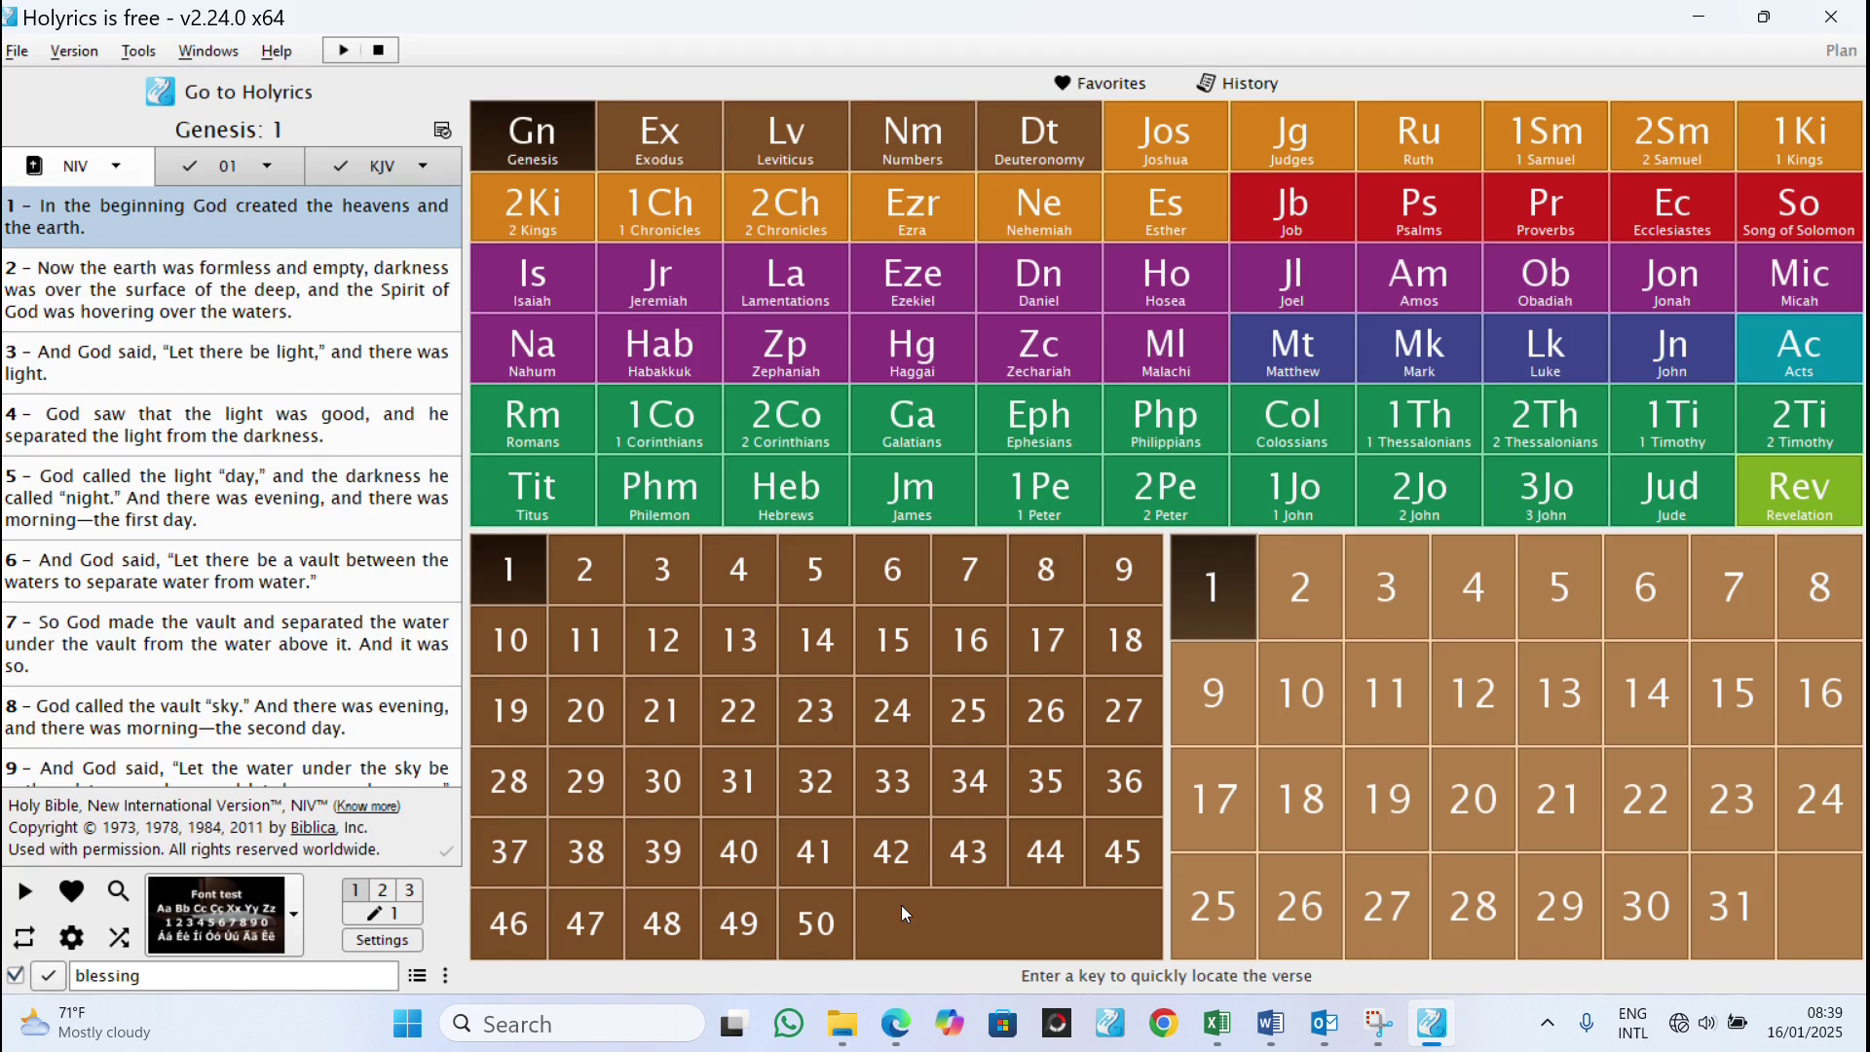
Step: Open lugandaBible from C:\Holyrics with Edit with Notepad++, without moving the file
{"action": "left_click", "coordinate": [856, 1026]}
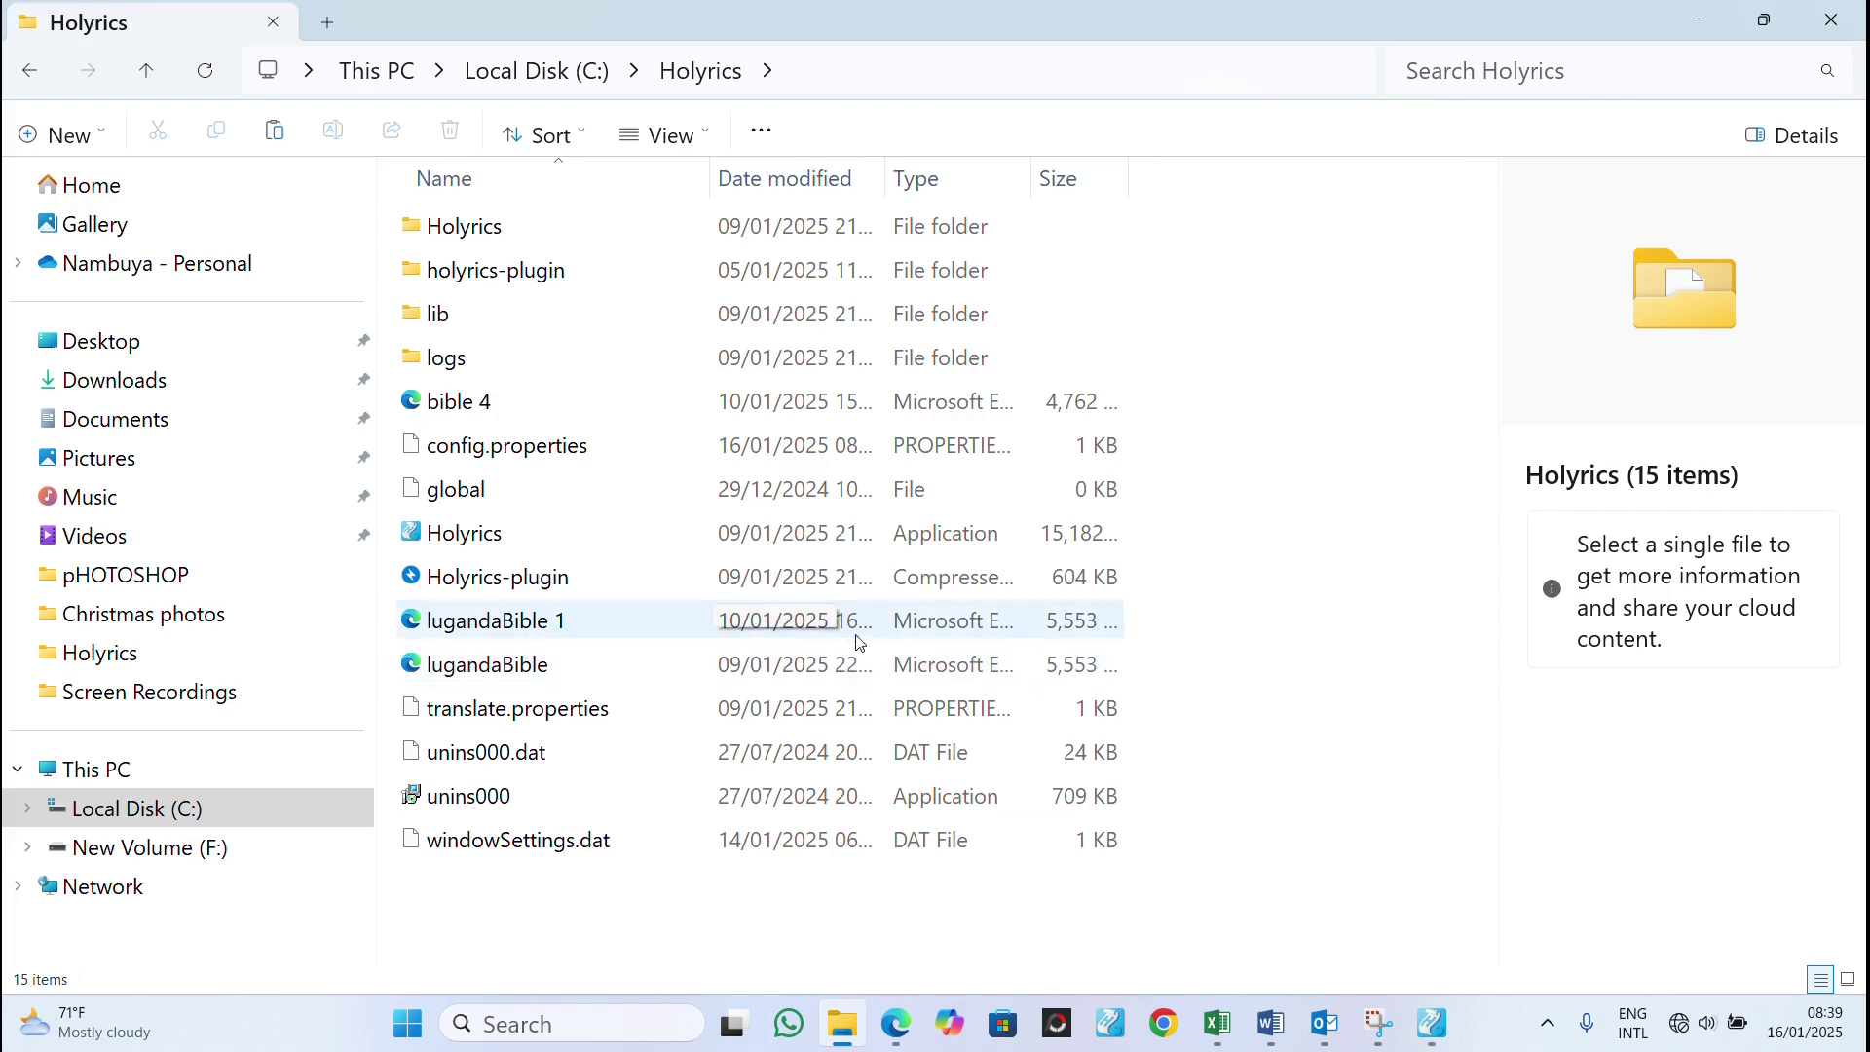
{"action": "mouse_move", "coordinate": [849, 1040]}
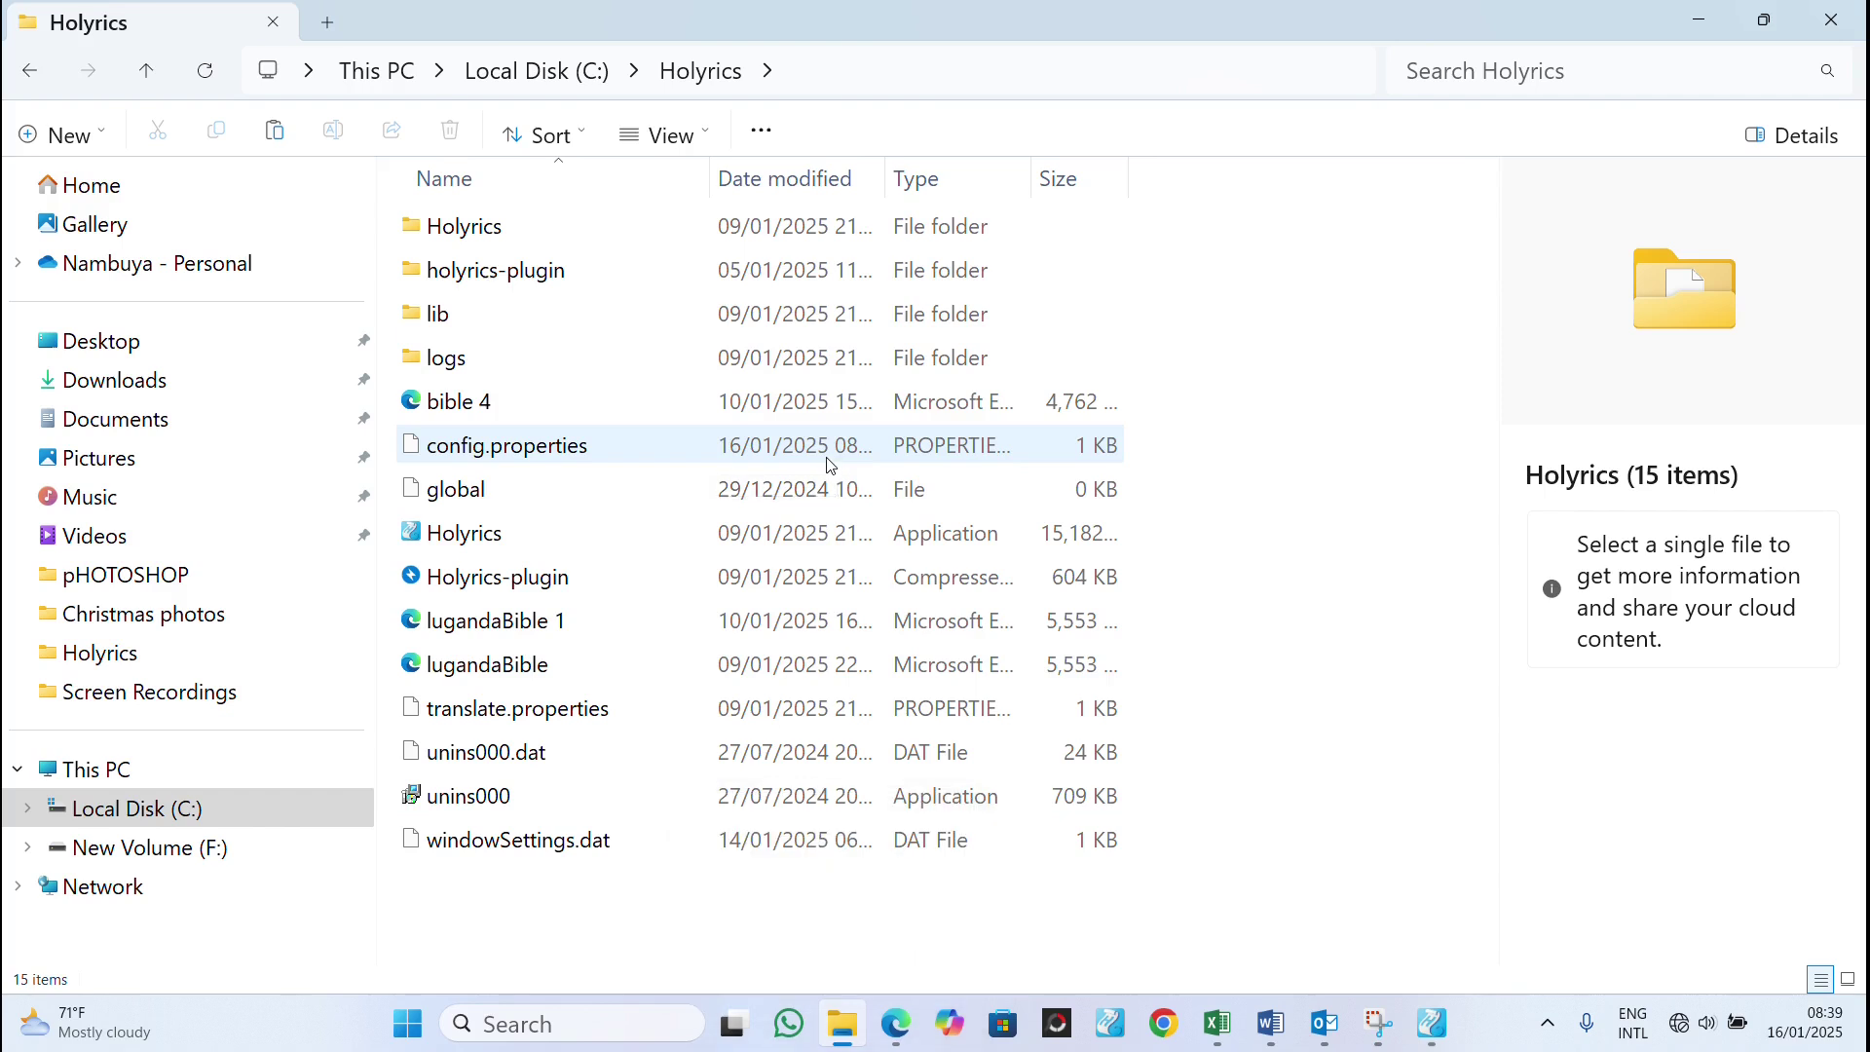
{"action": "right_click", "coordinate": [604, 671]}
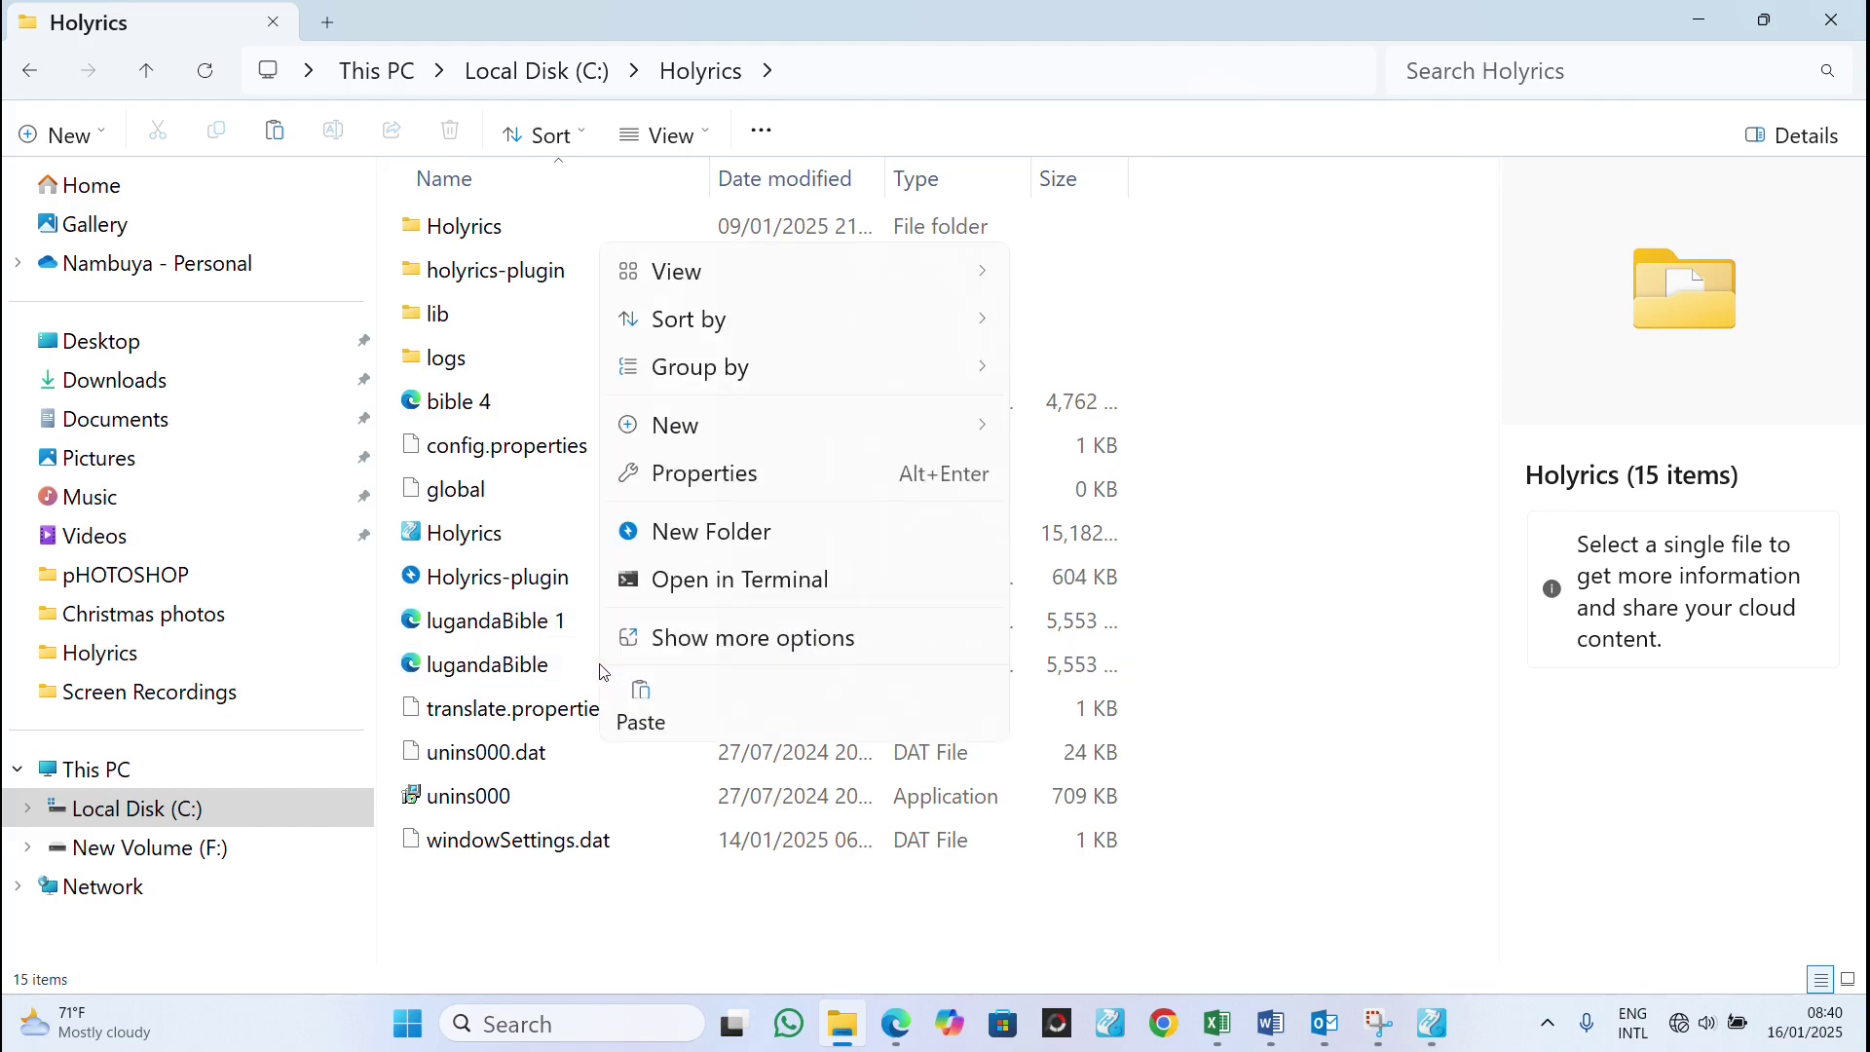
{"action": "right_click", "coordinate": [565, 677]}
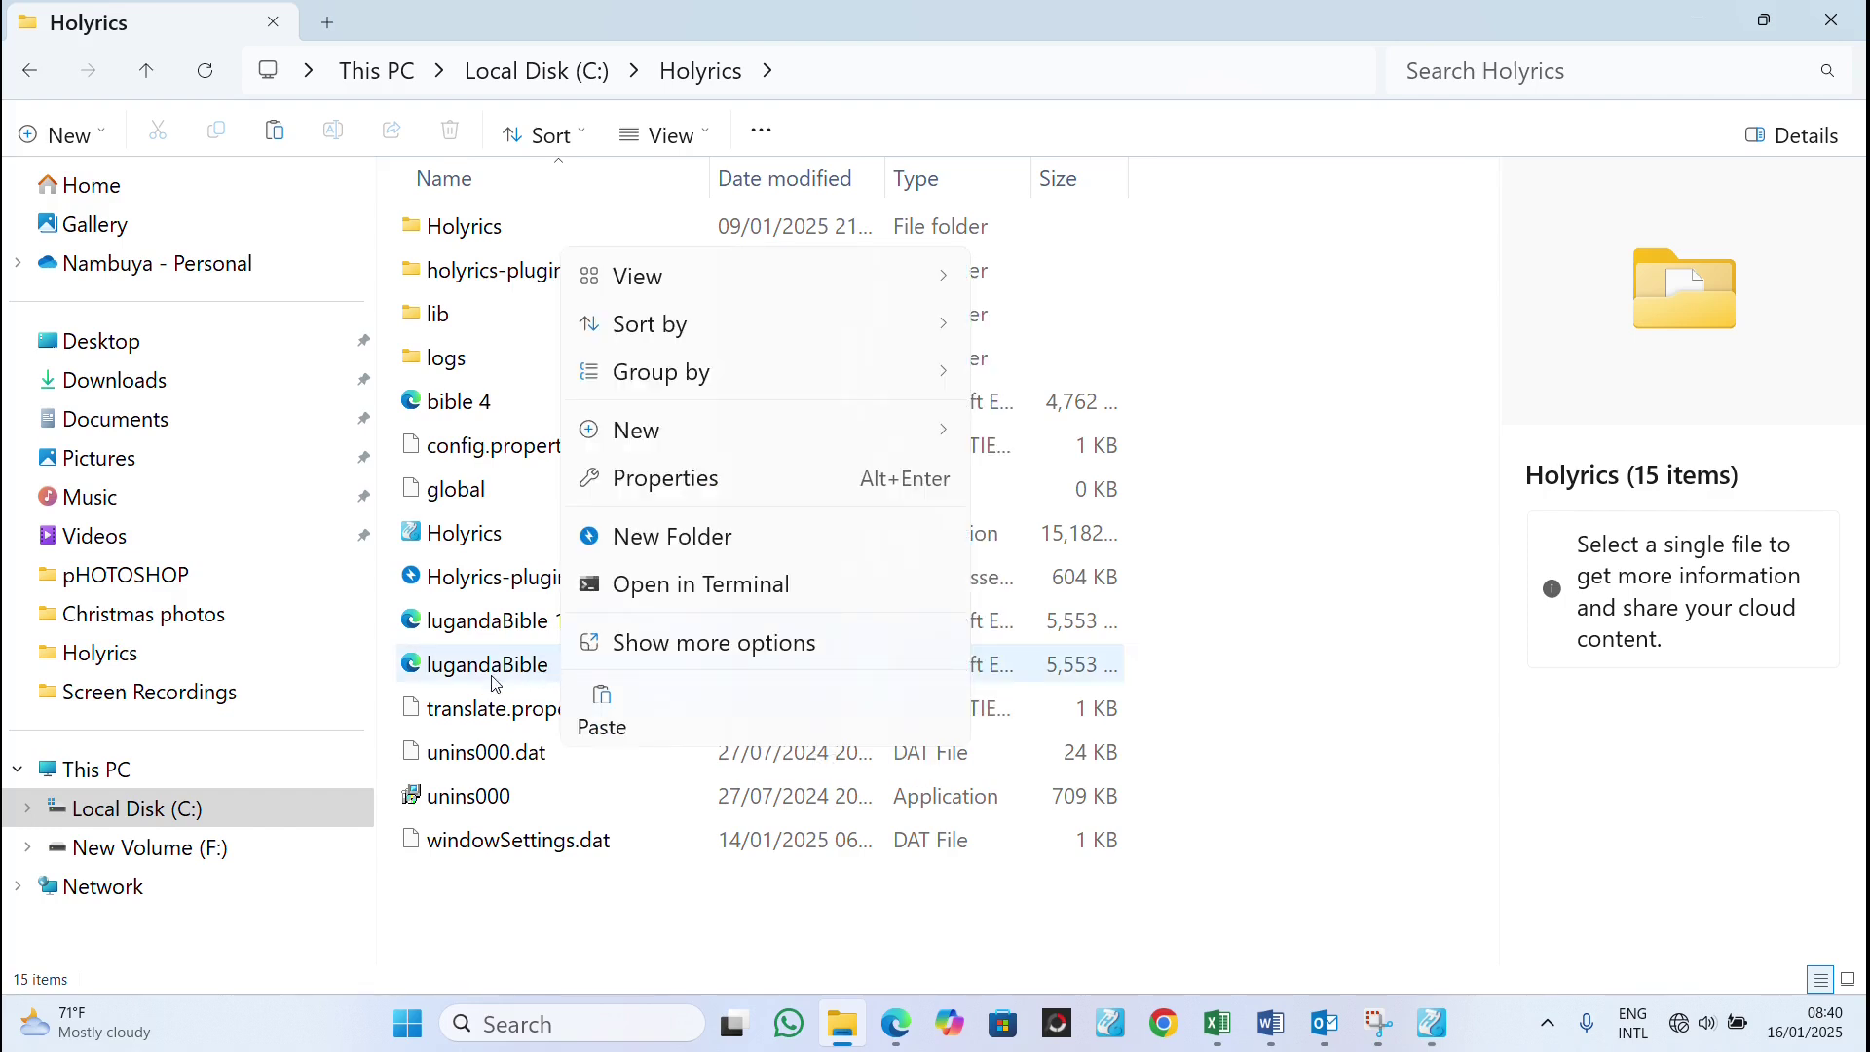
{"action": "left_click_drag", "start_coordinate": [497, 685], "coordinate": [487, 674]}
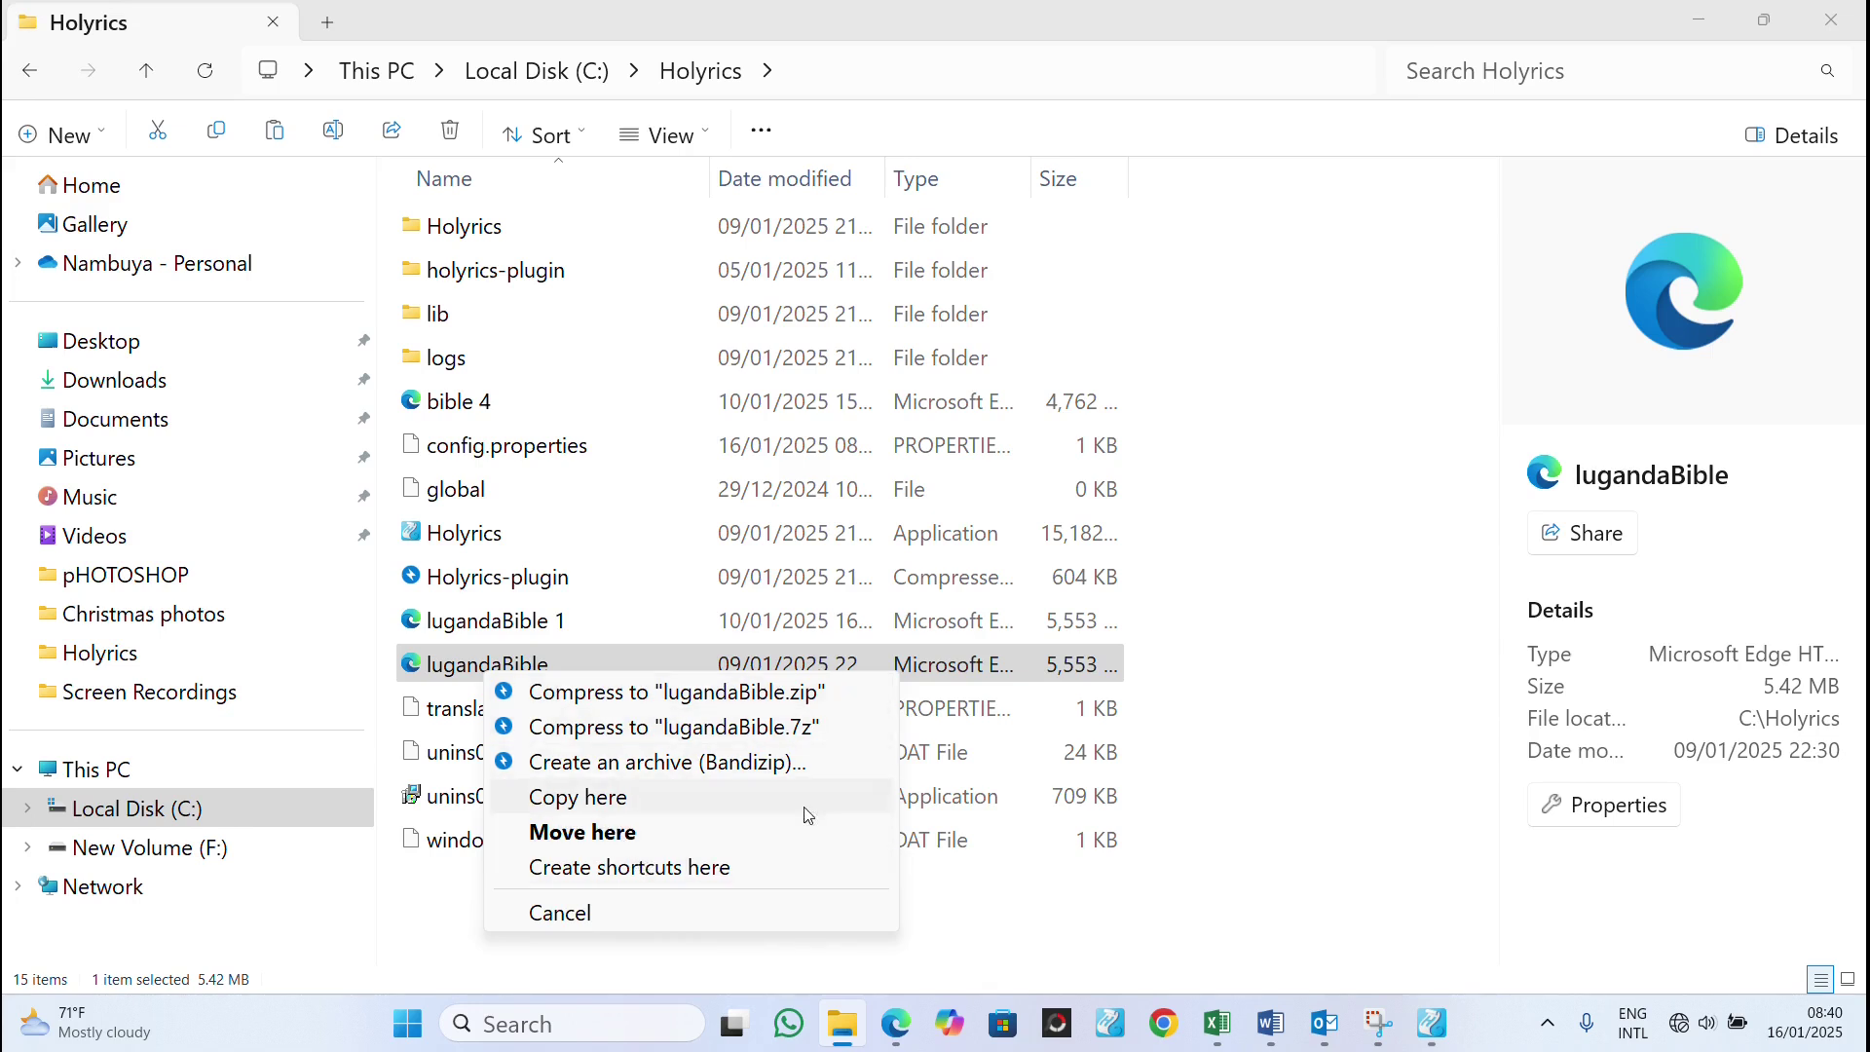
{"action": "left_click", "coordinate": [449, 664]}
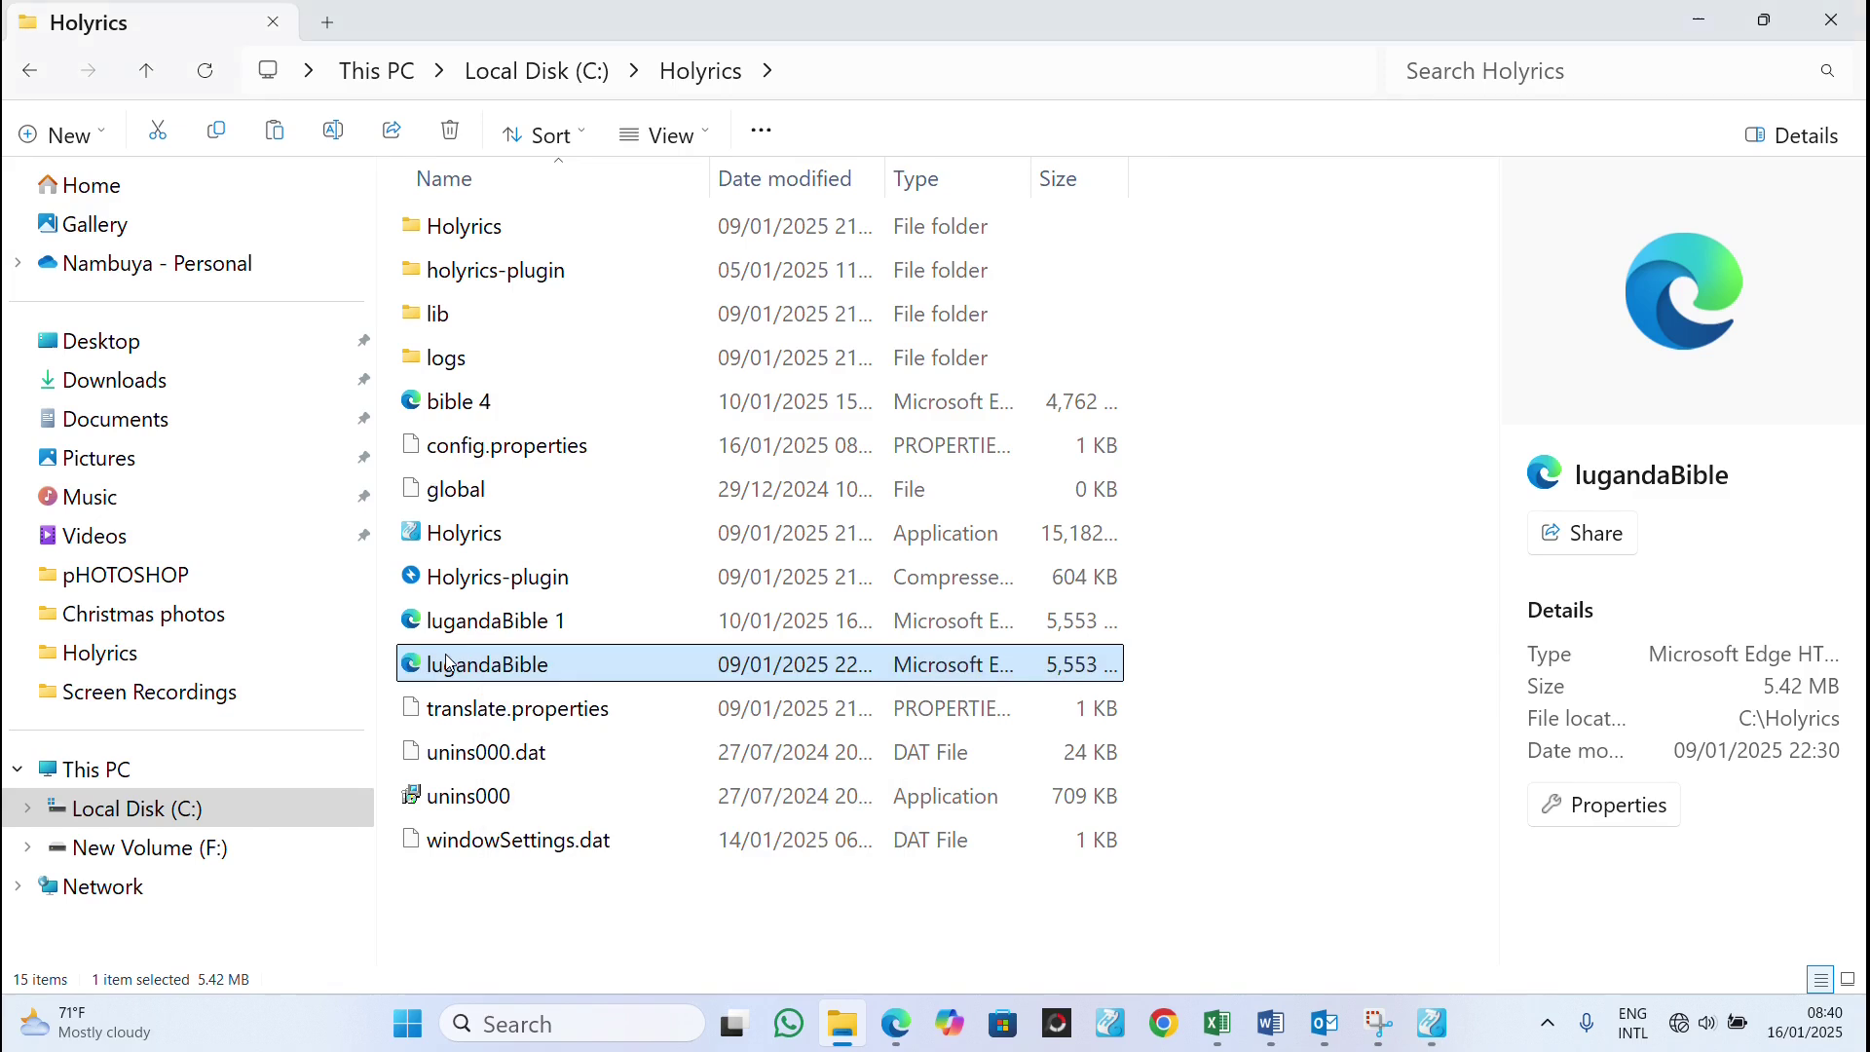
{"action": "right_click", "coordinate": [449, 664]}
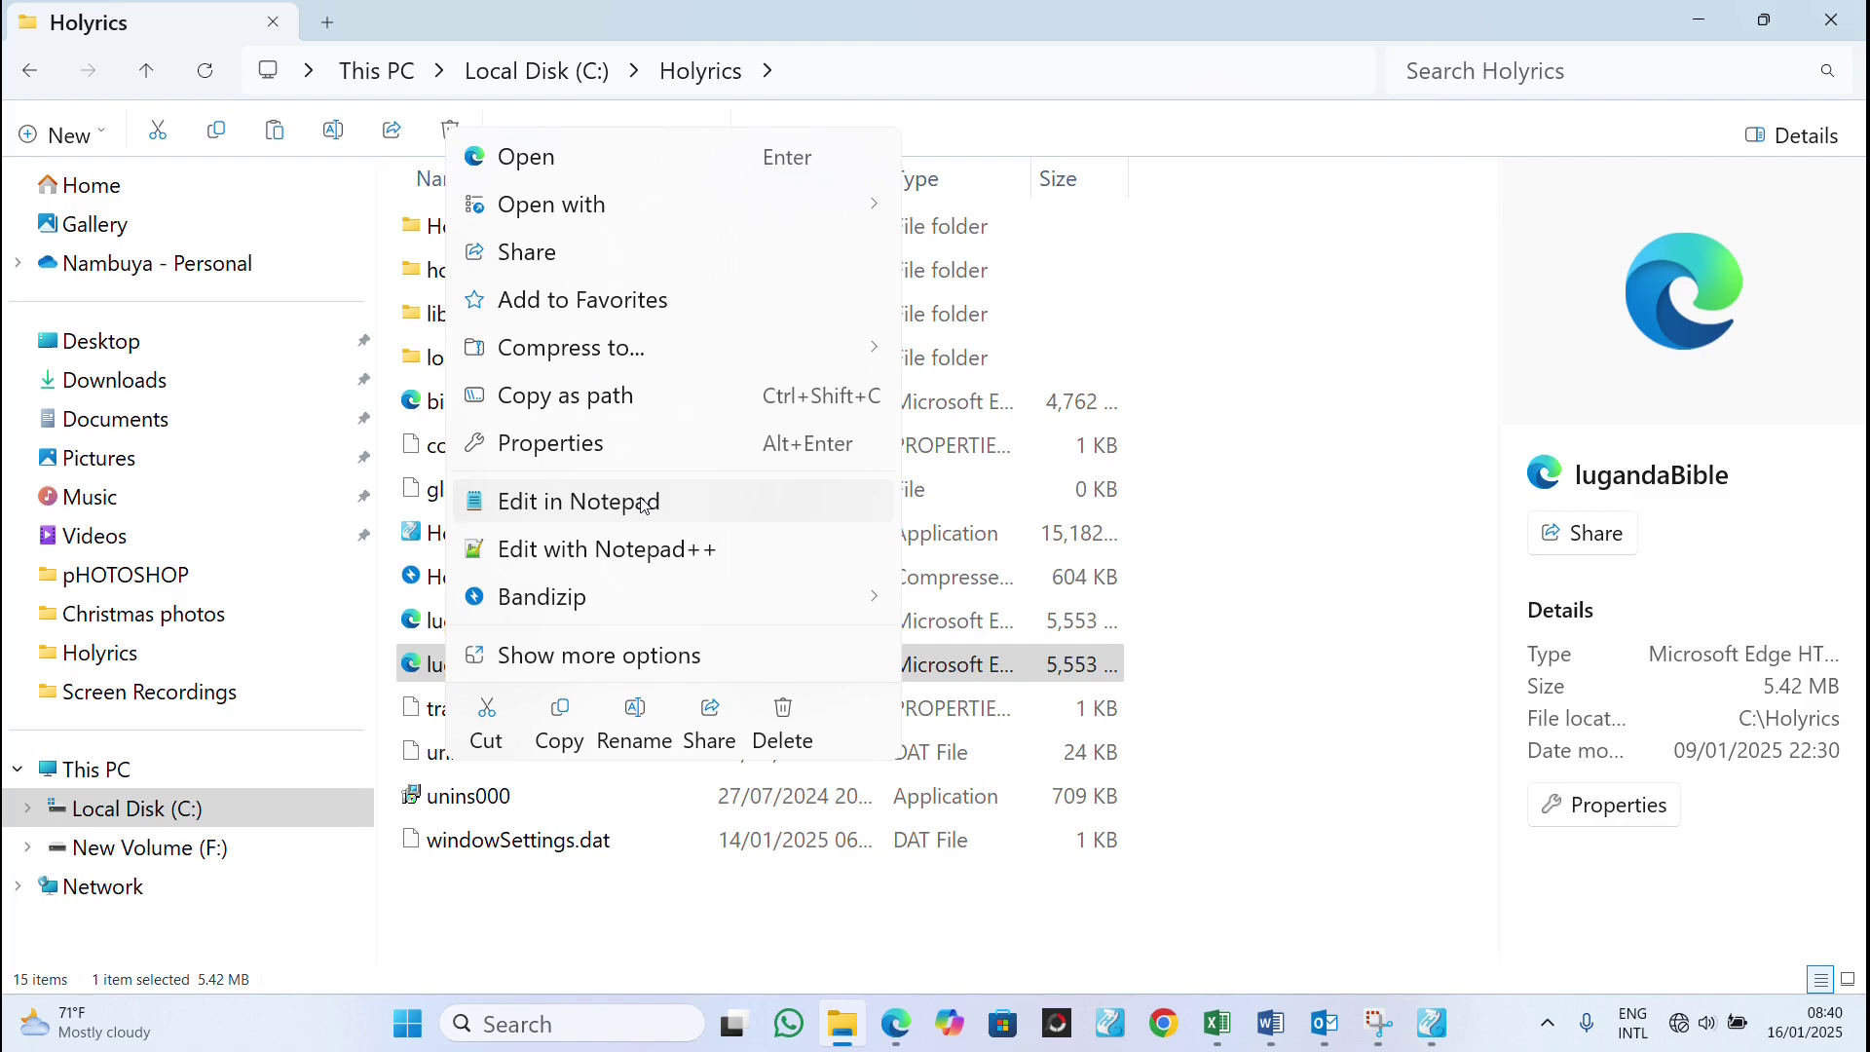
{"action": "left_click", "coordinate": [638, 550]}
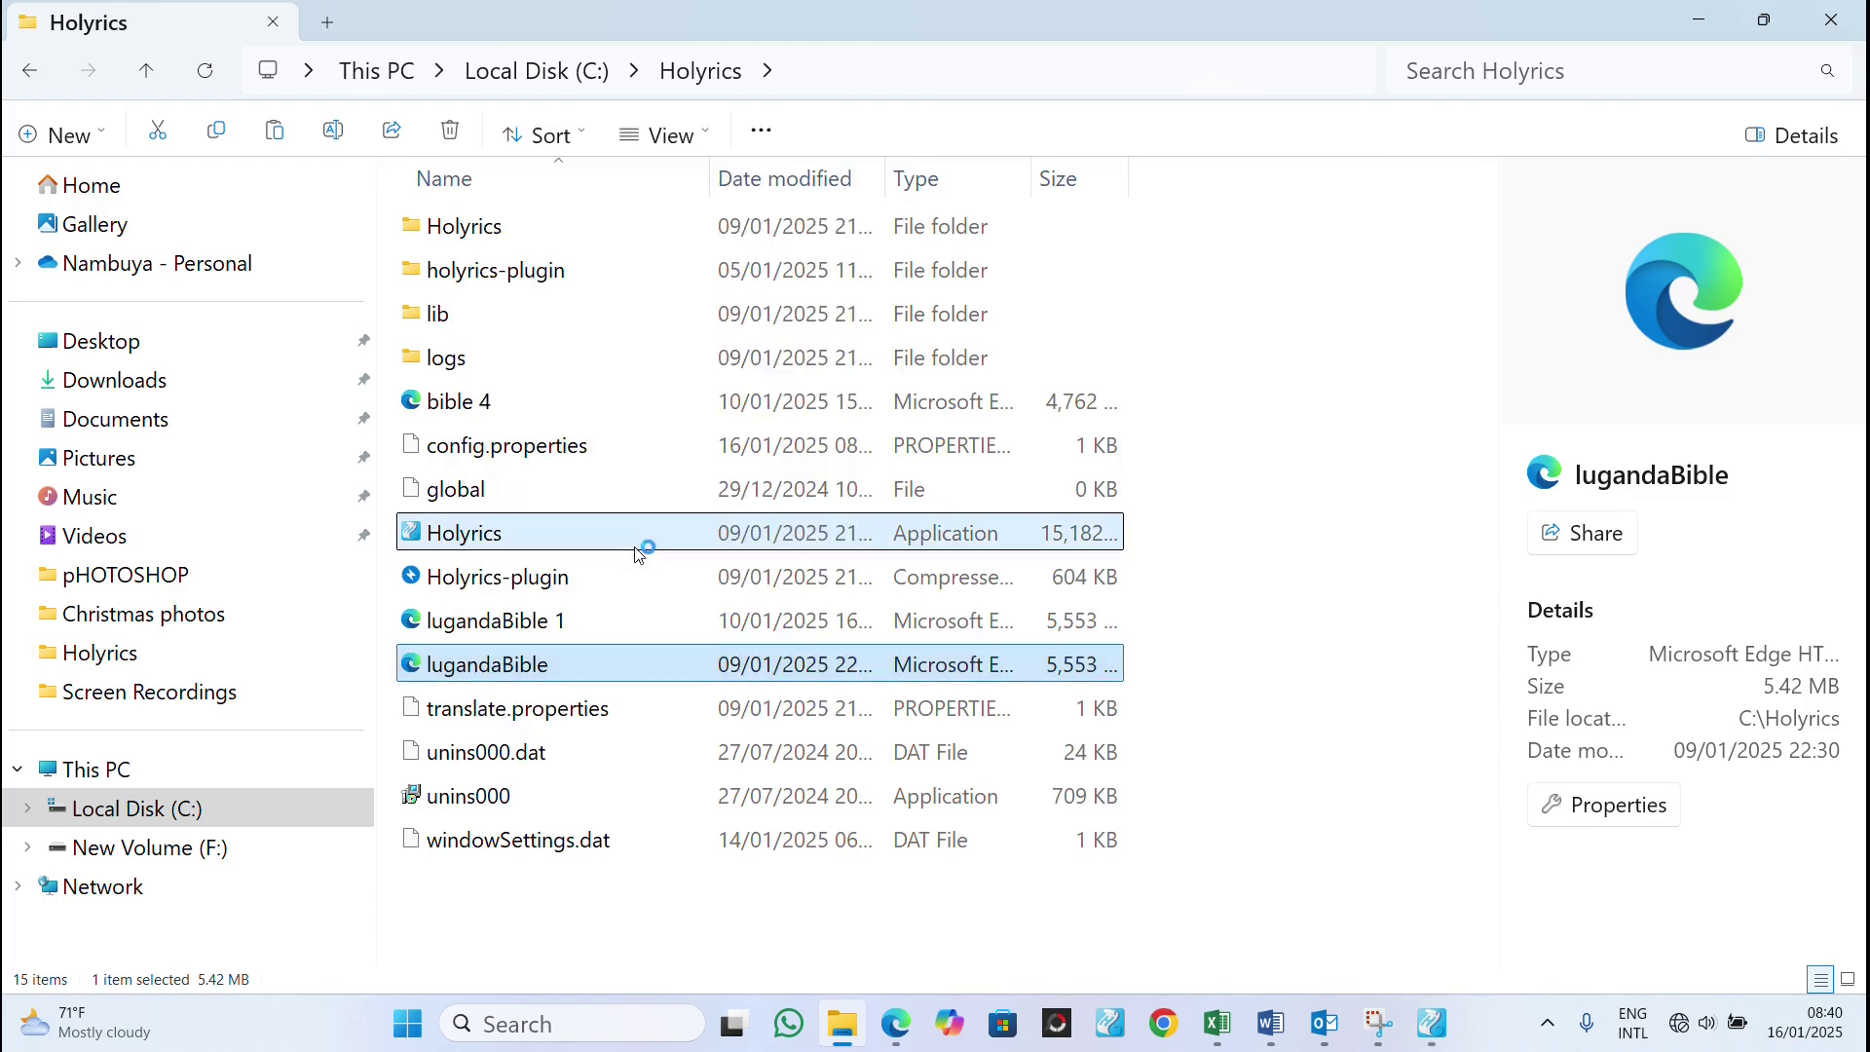
{"action": "left_click", "coordinate": [639, 548]}
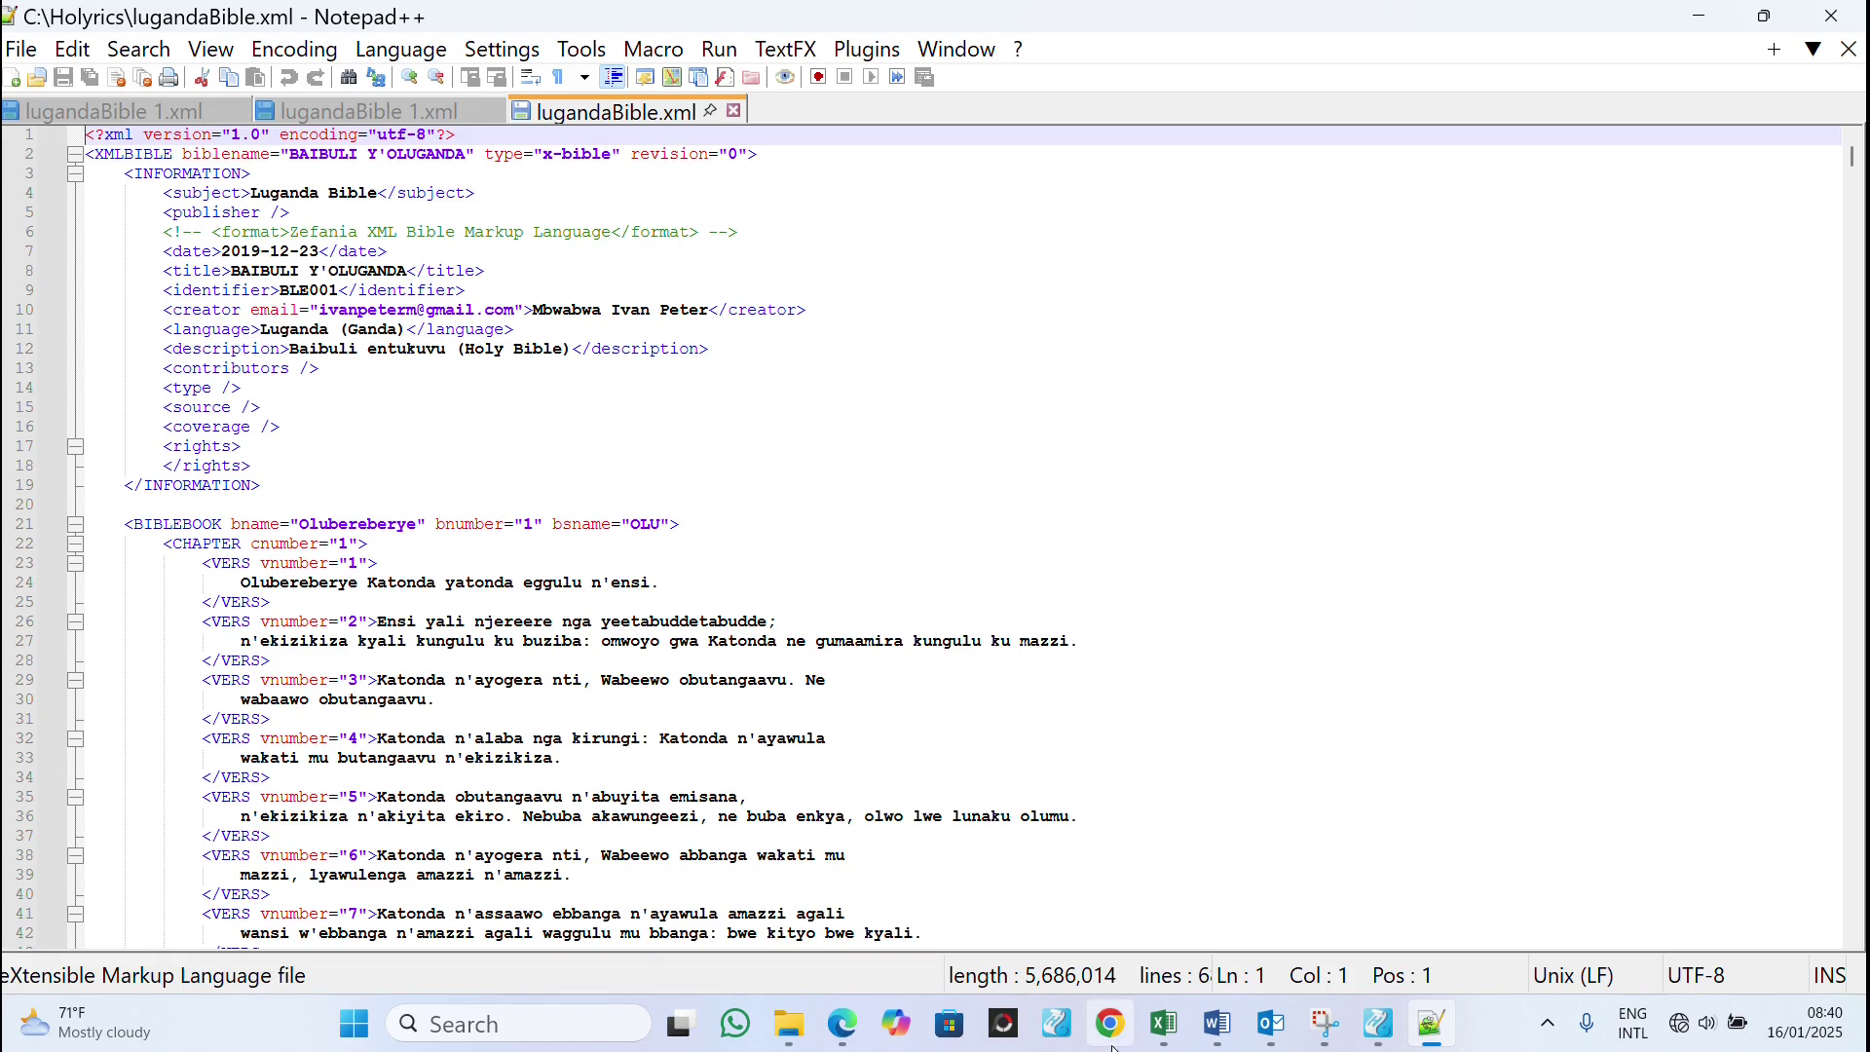
Step: Try importing lugandaBible.xml as Zefania XML, get the 1sm 3 duplicate-verses error, return to Notepad++
{"action": "left_click", "coordinate": [1377, 1023]}
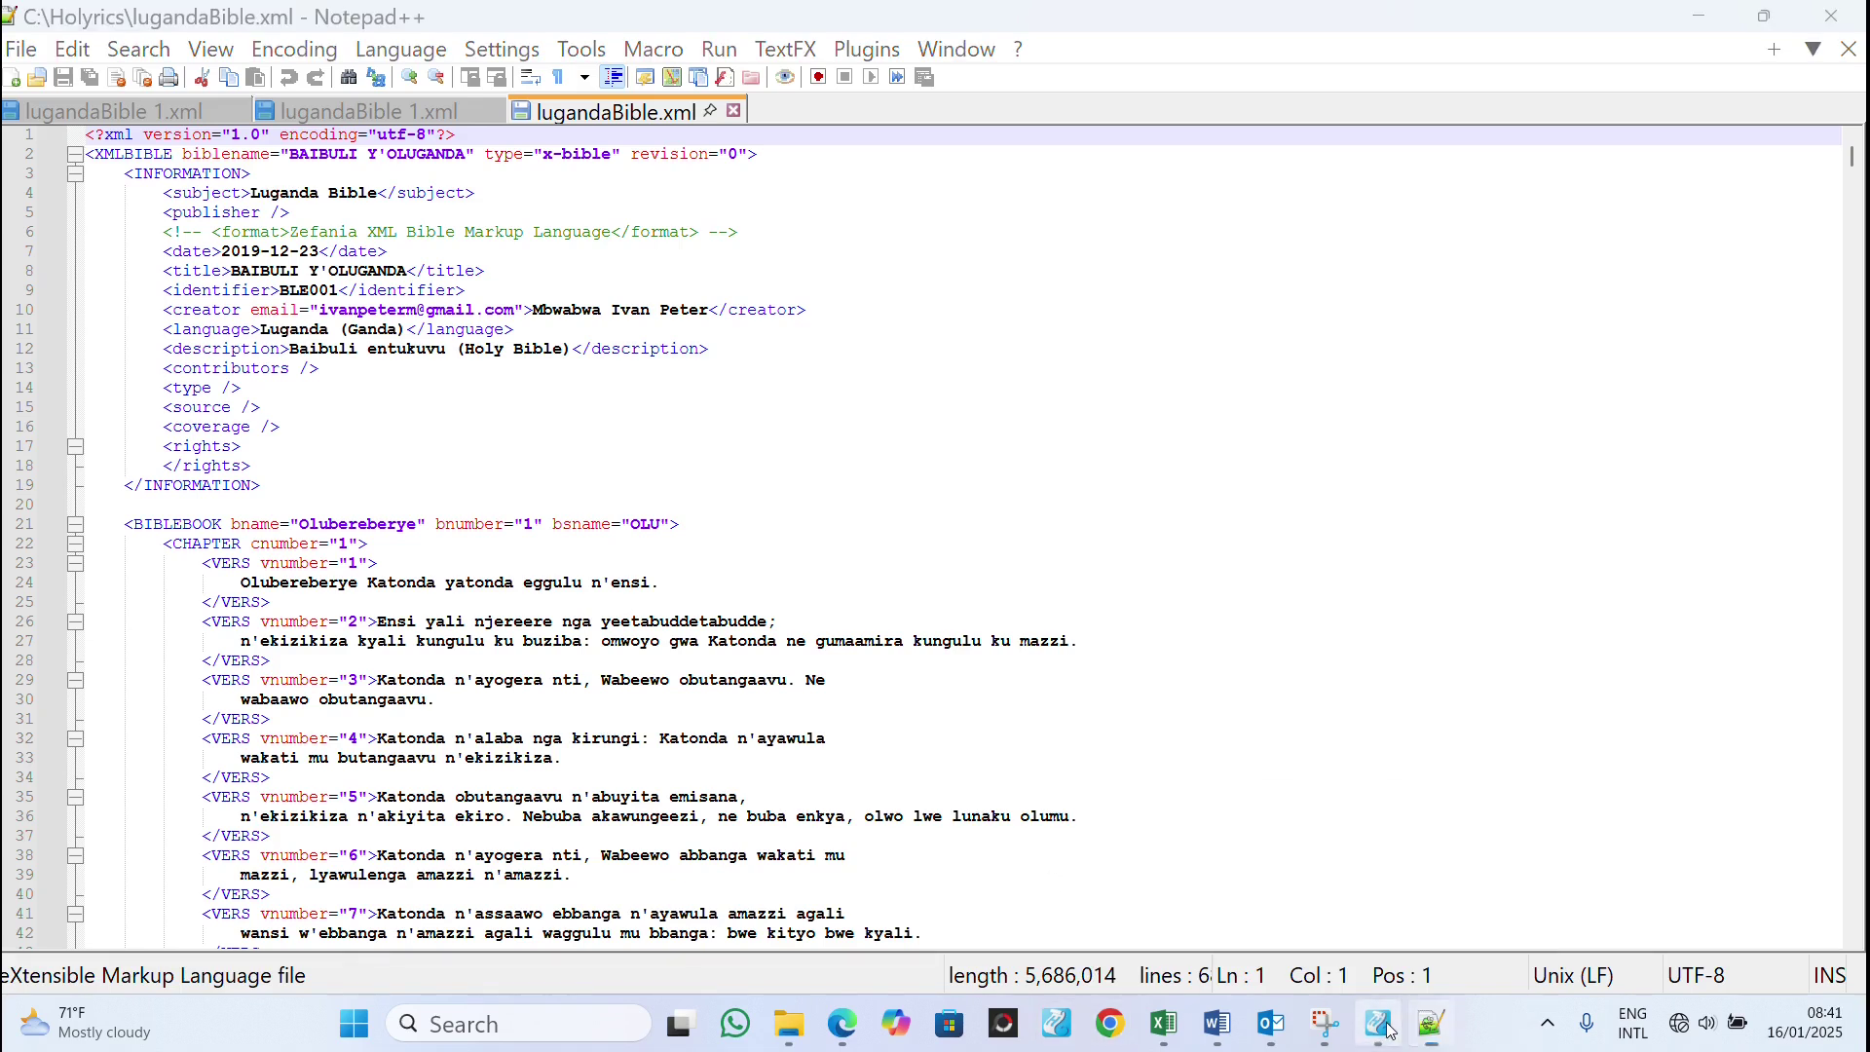
{"action": "left_click", "coordinate": [74, 51]}
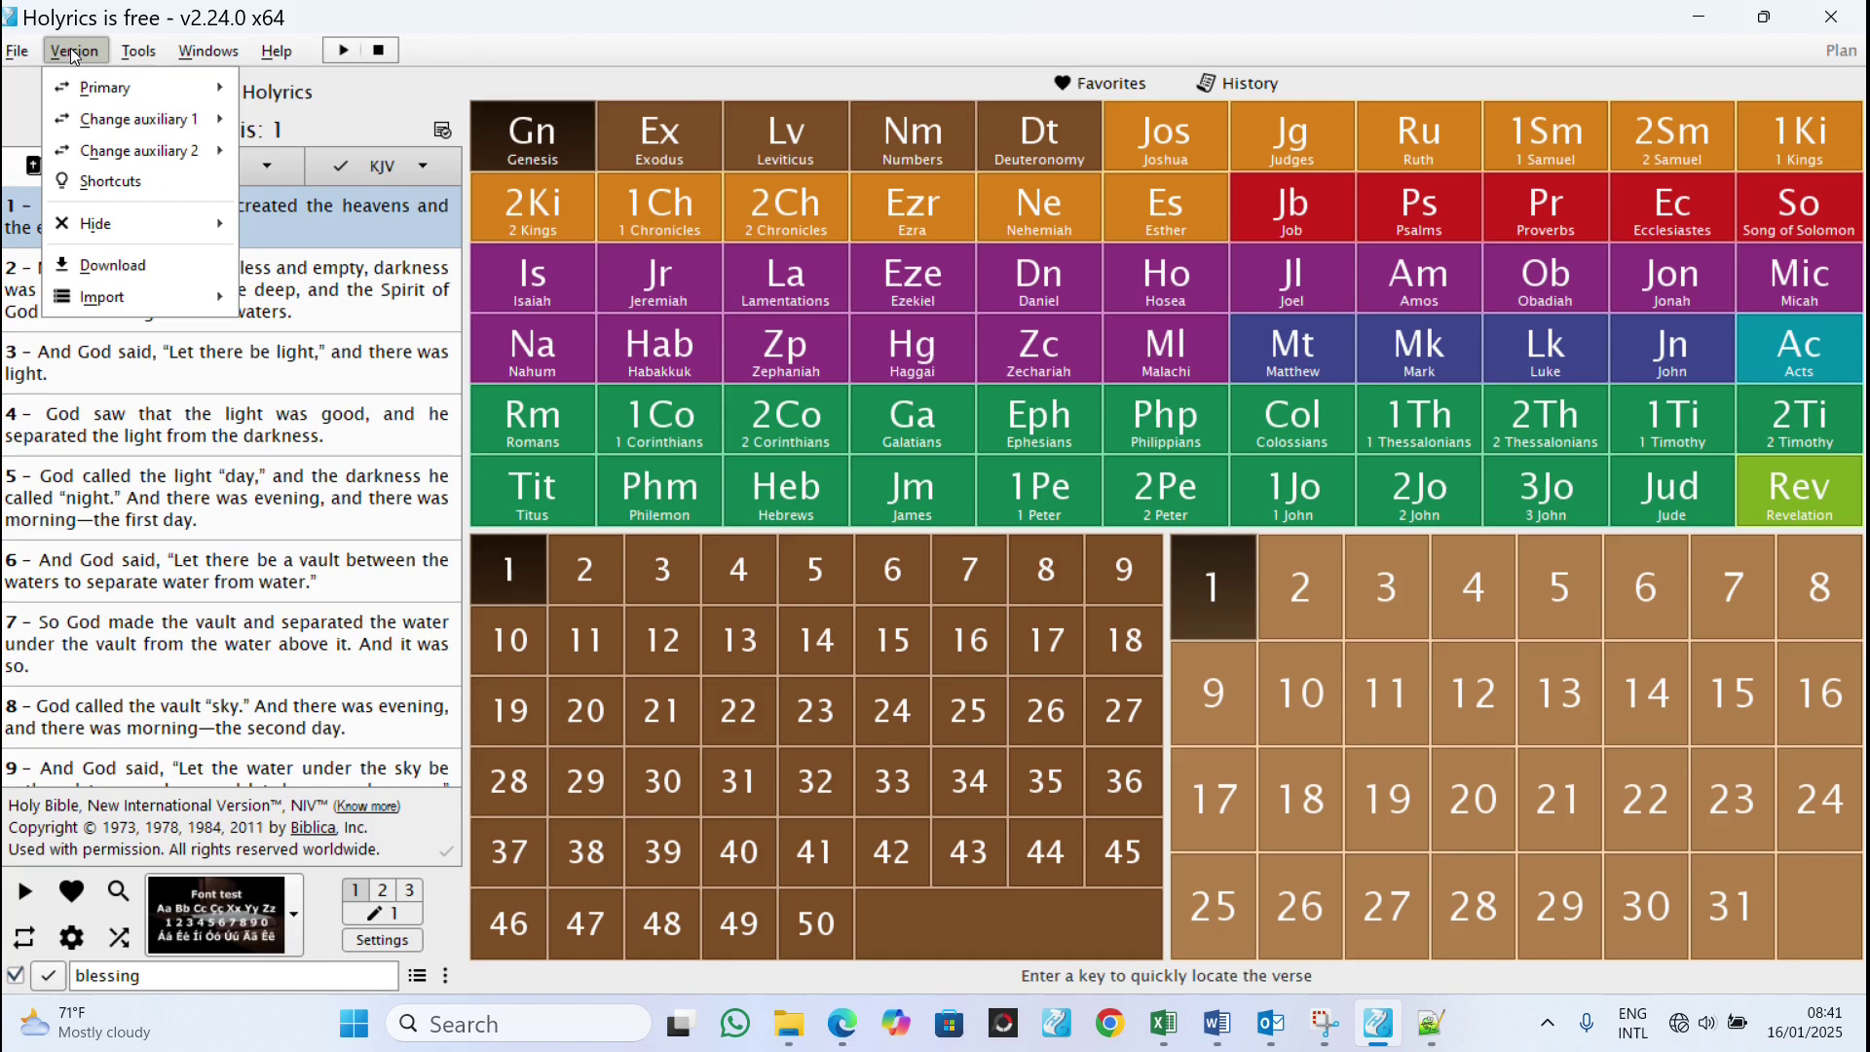
{"action": "mouse_move", "coordinate": [103, 296]}
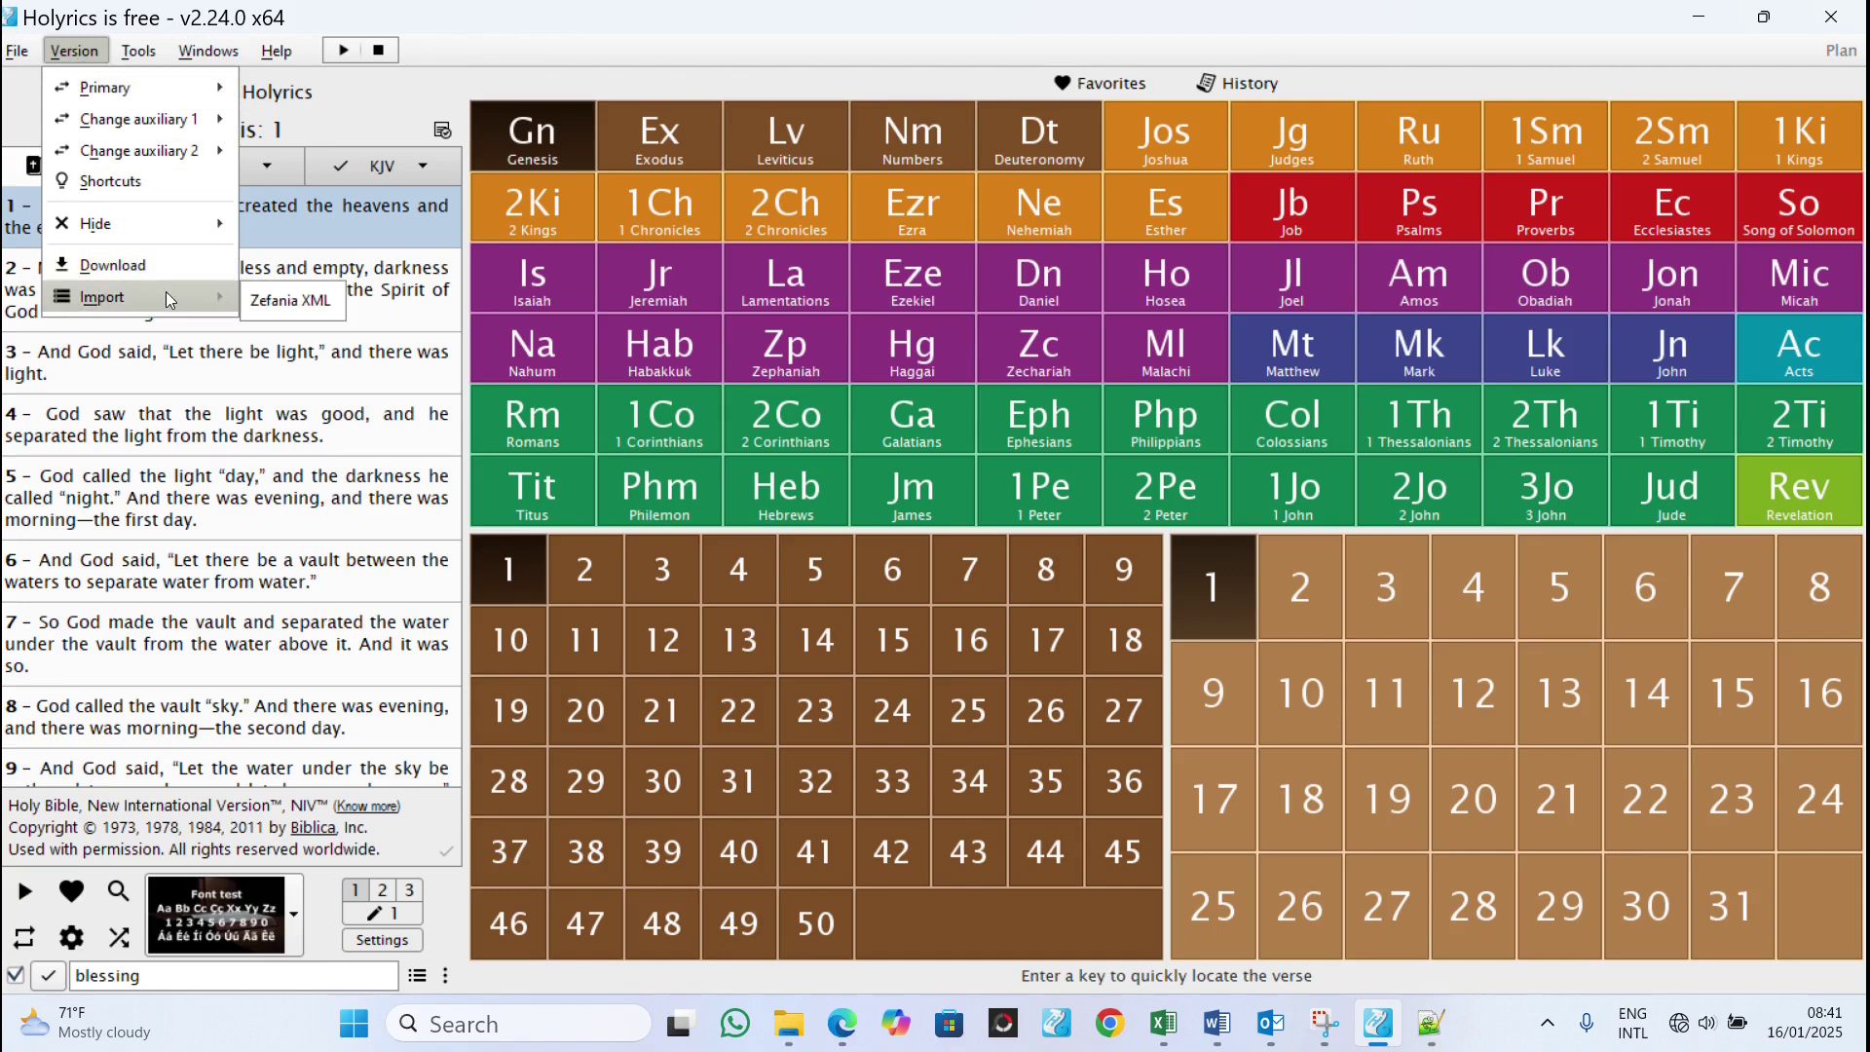
{"action": "left_click", "coordinate": [310, 309]}
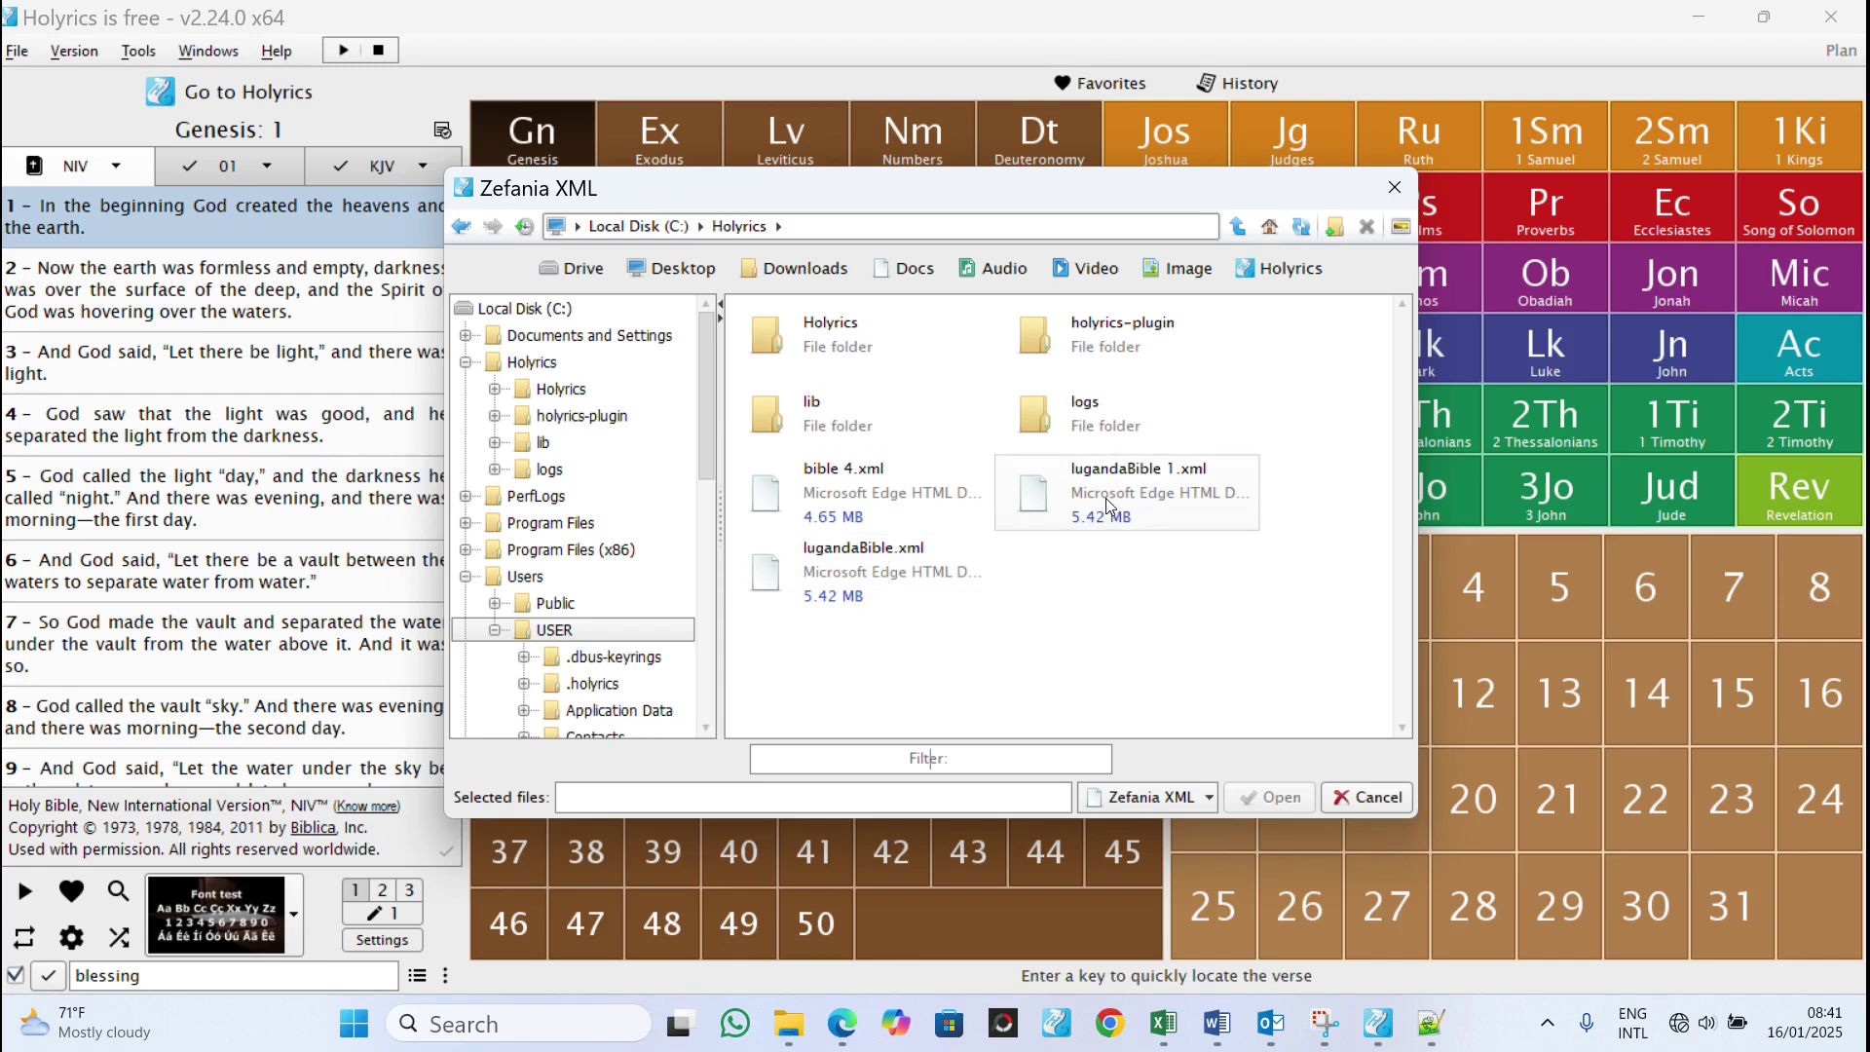
{"action": "left_click", "coordinate": [906, 579]}
{"action": "double_click", "coordinate": [908, 580]}
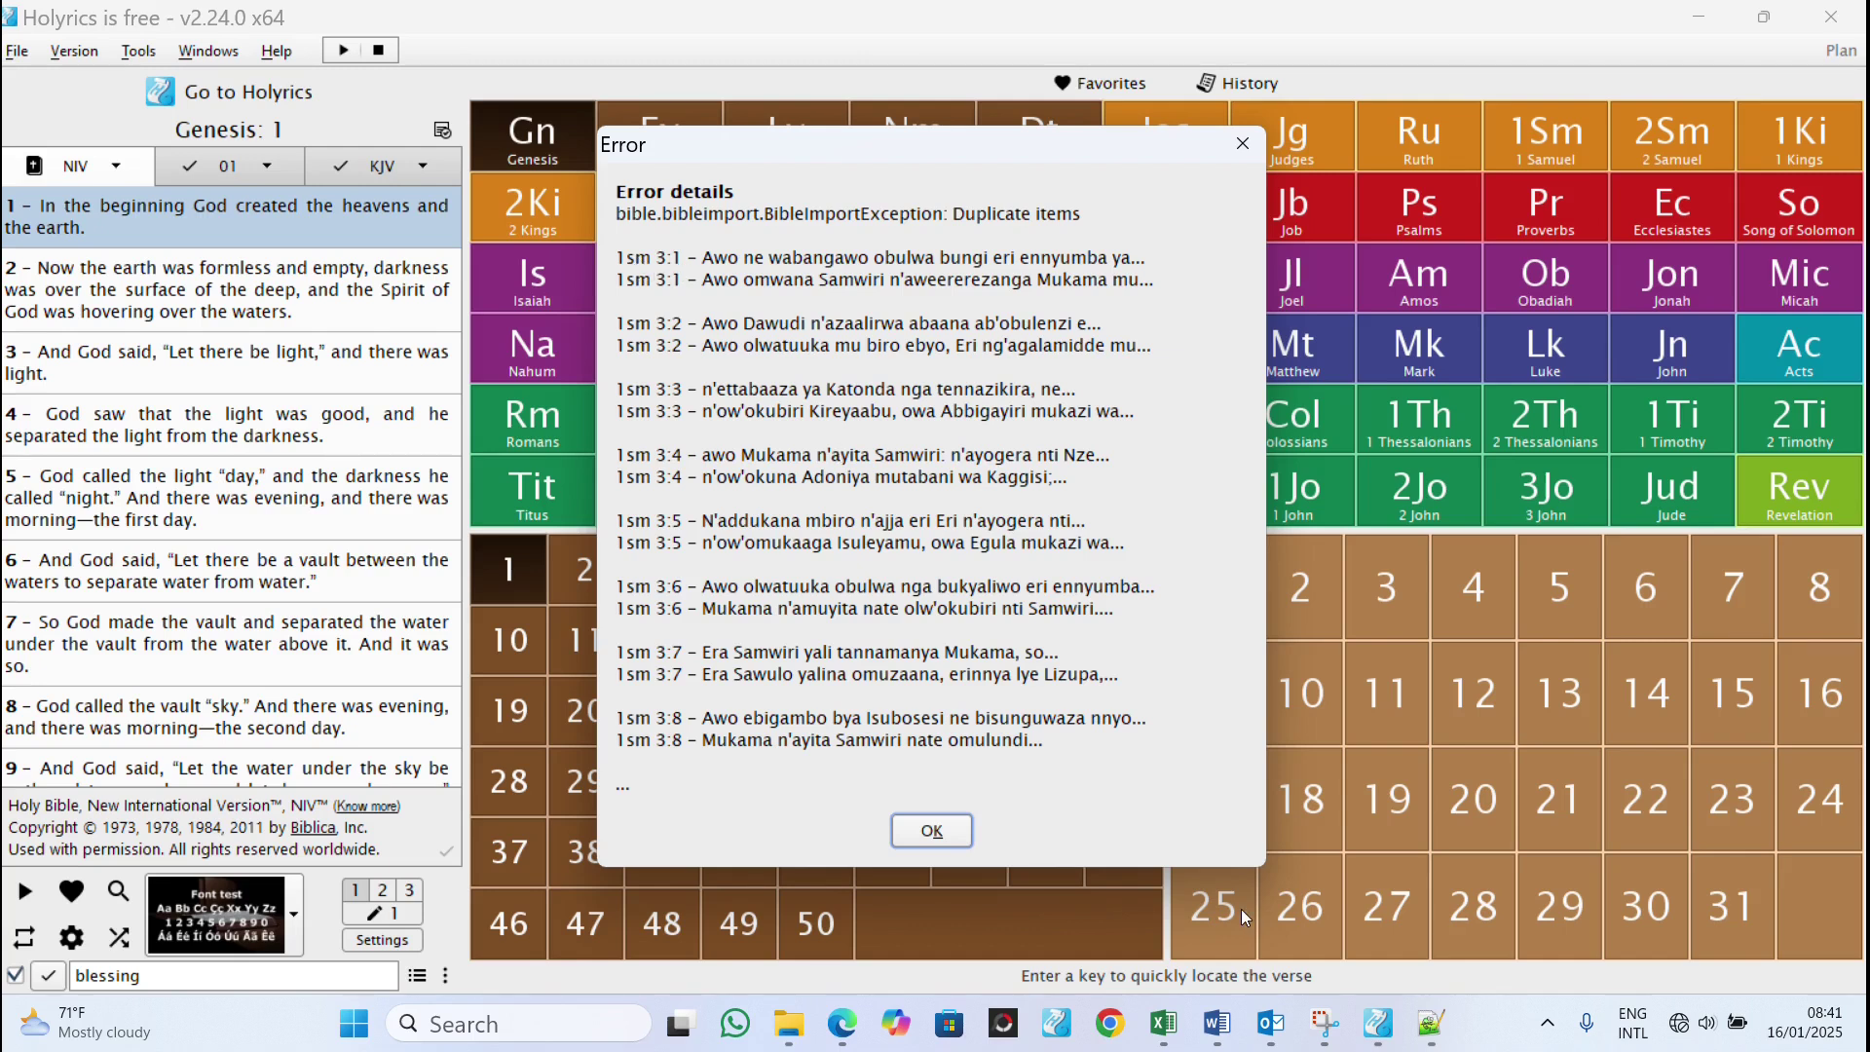
{"action": "mouse_move", "coordinate": [1430, 1023]}
{"action": "left_click", "coordinate": [1429, 1040]}
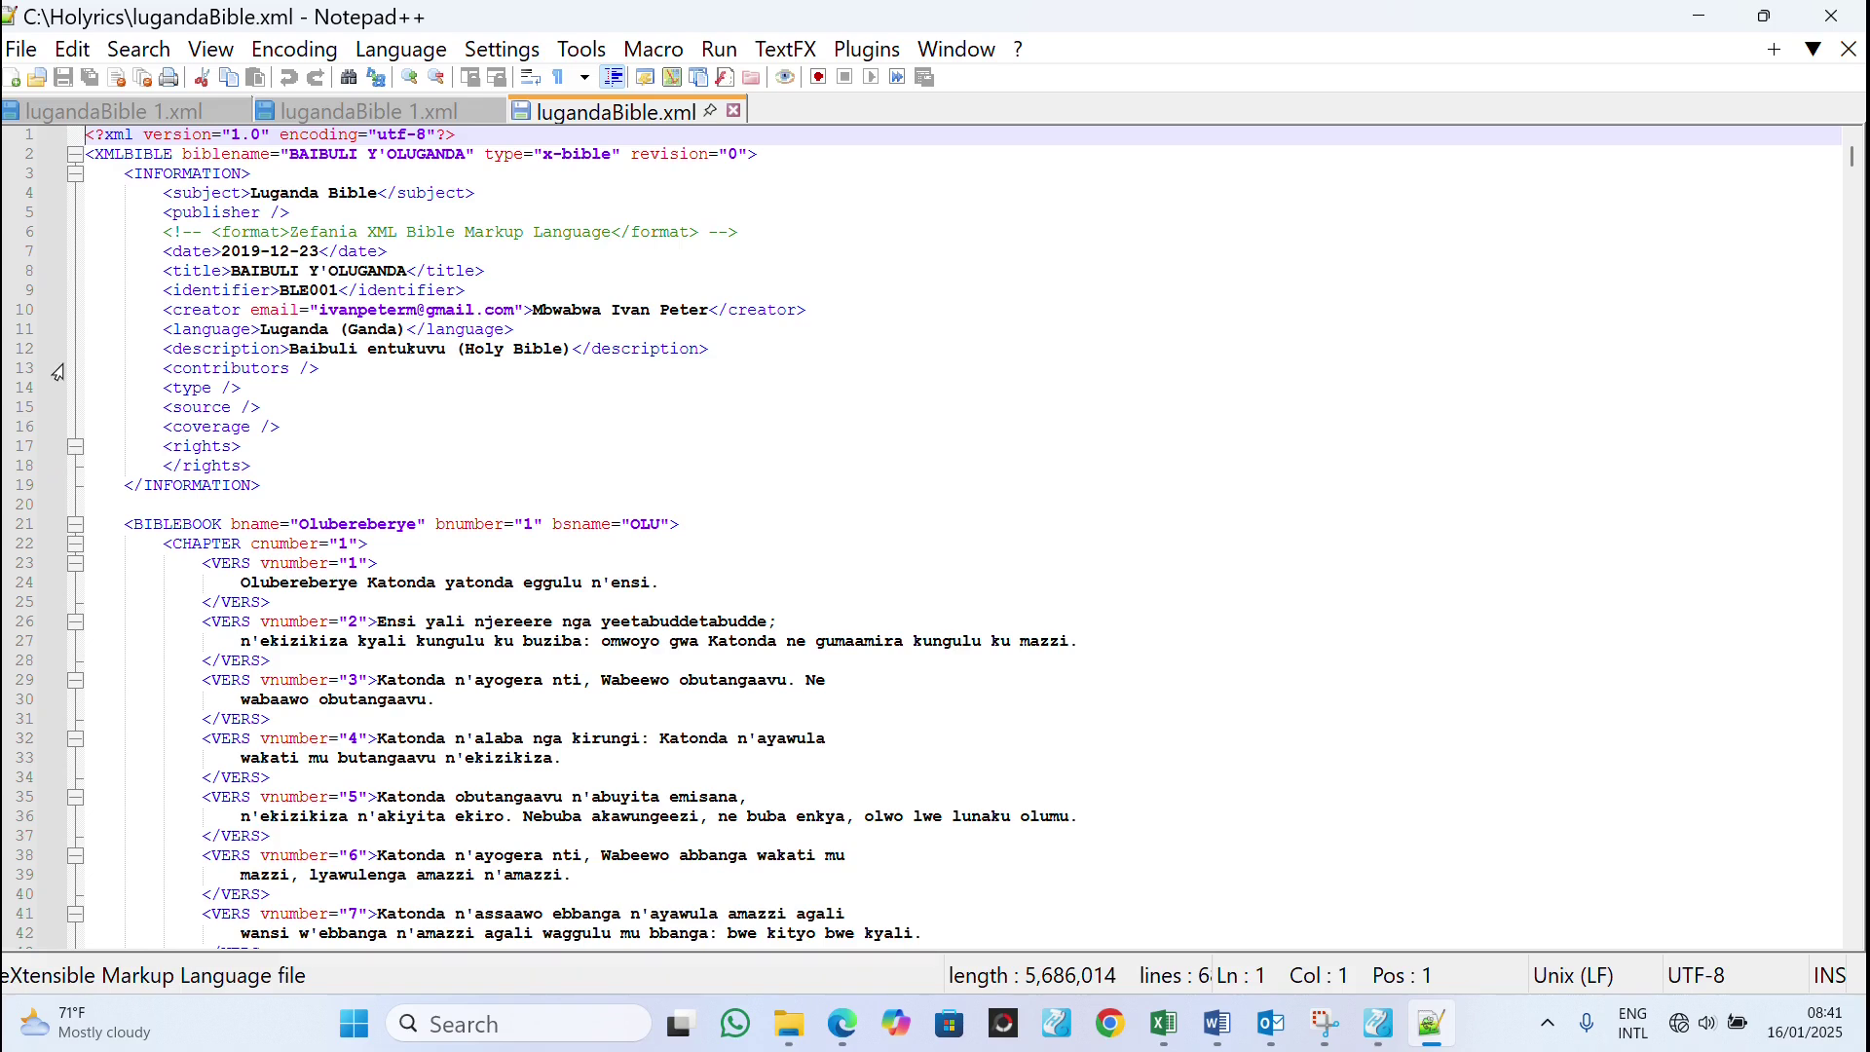
Step: Collapse the INFORMATION block and the Olubereberye book in lugandaBible.xml
{"action": "left_click", "coordinate": [73, 176]}
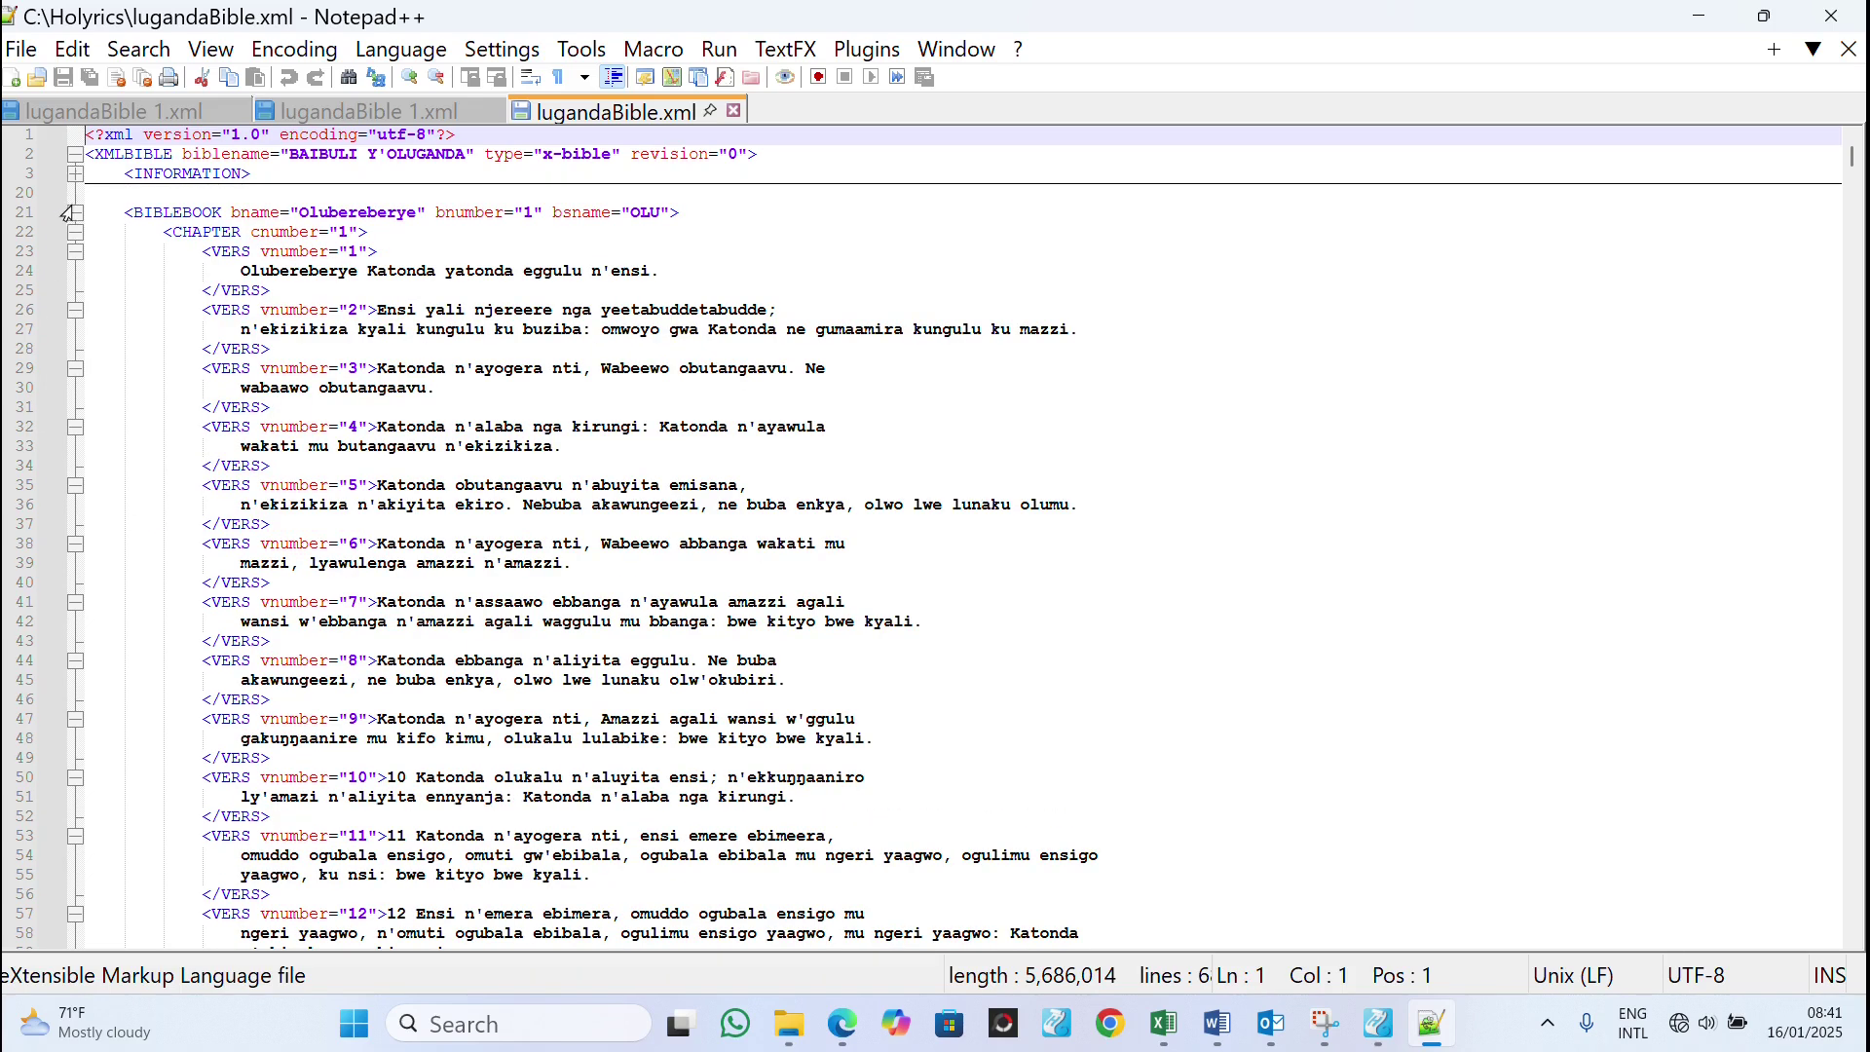
{"action": "left_click", "coordinate": [75, 212]}
{"action": "left_click", "coordinate": [85, 213]}
{"action": "left_click", "coordinate": [74, 214]}
{"action": "left_click", "coordinate": [70, 216]}
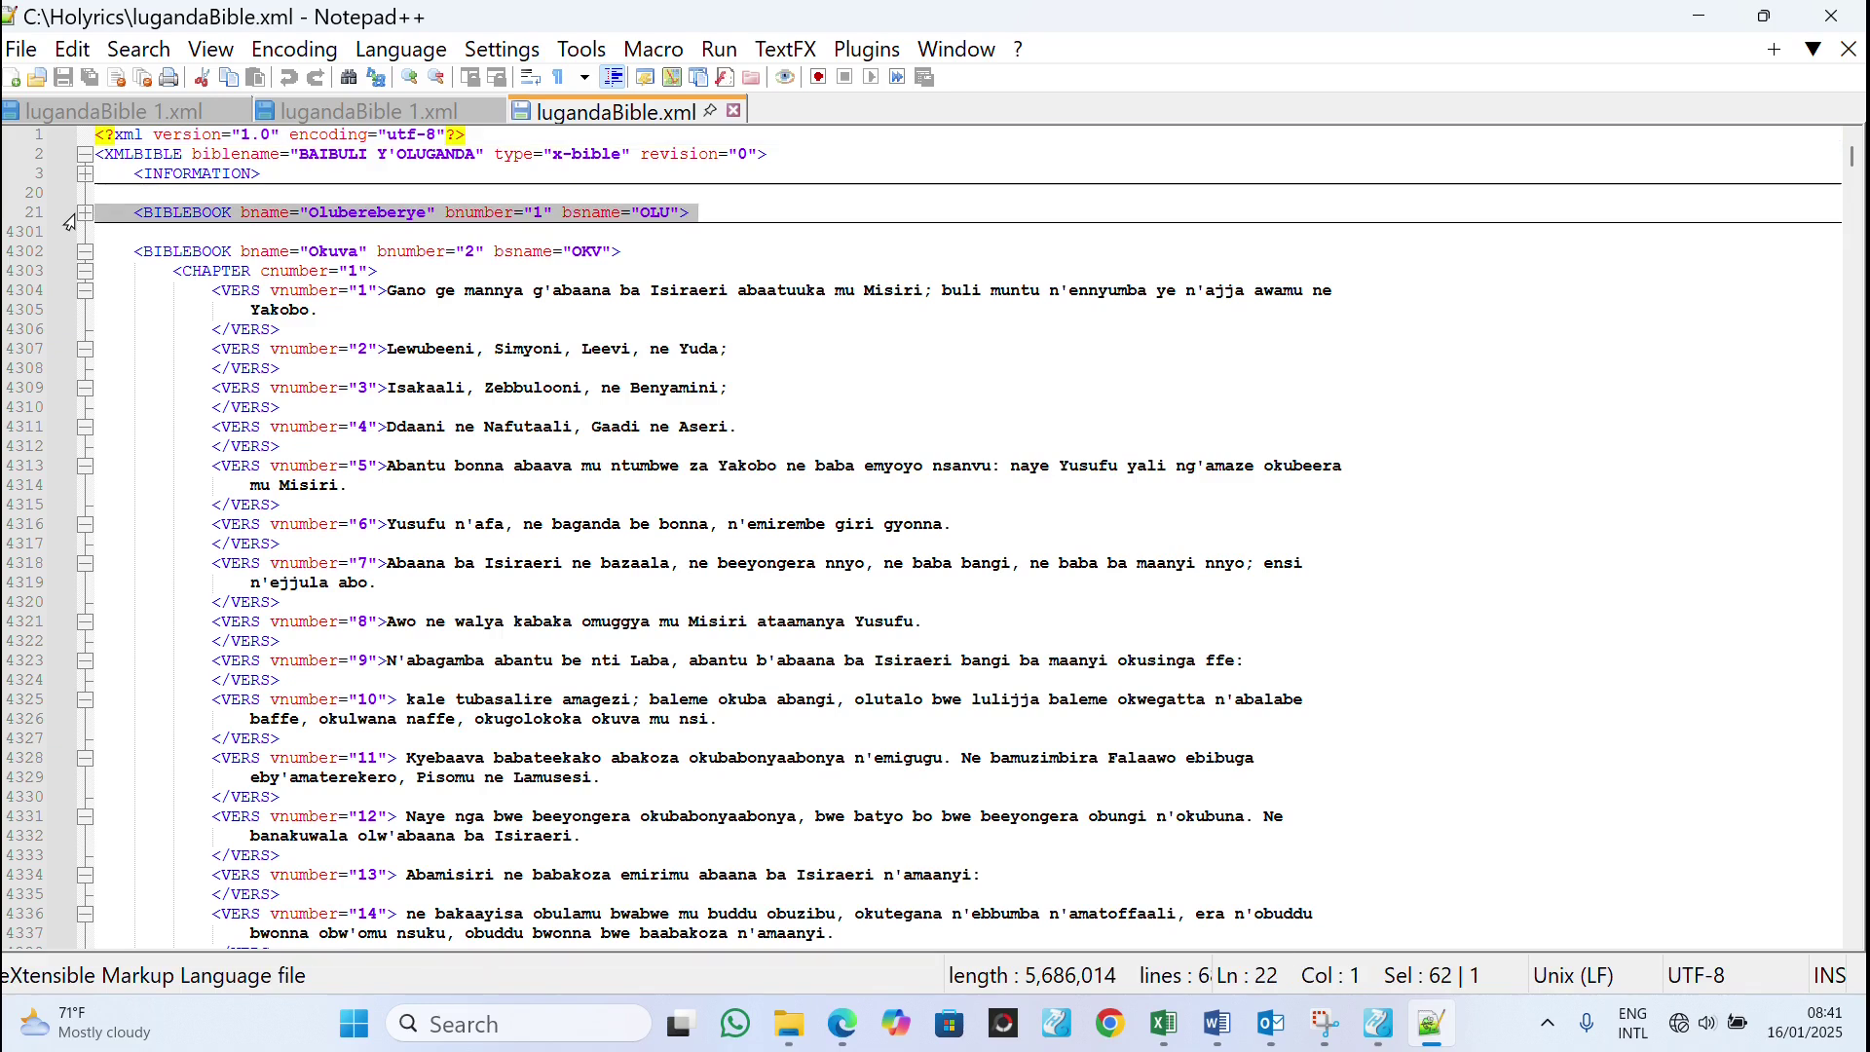
Step: Collapse the books Okuva through 1 Bassekabaka in order, revealing 2 Samwiri also numbered 9
{"action": "left_click", "coordinate": [80, 252]}
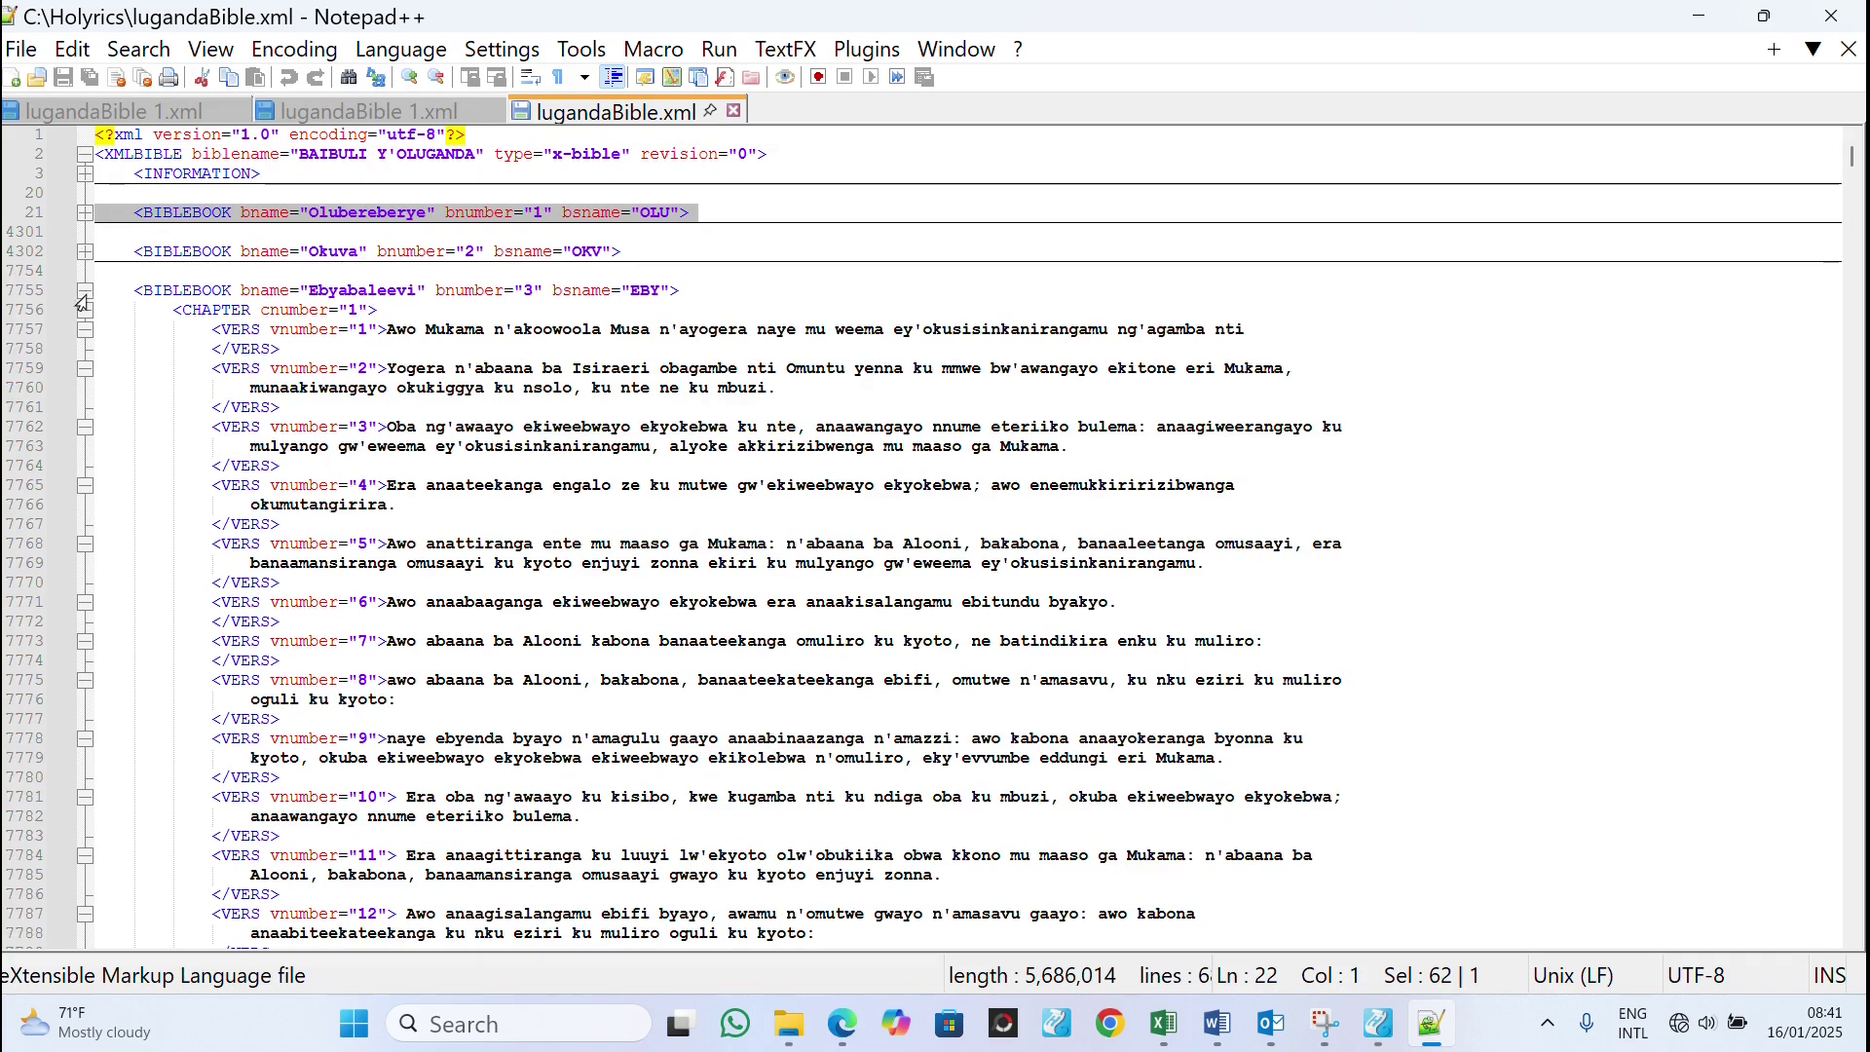
{"action": "left_click", "coordinate": [84, 291]}
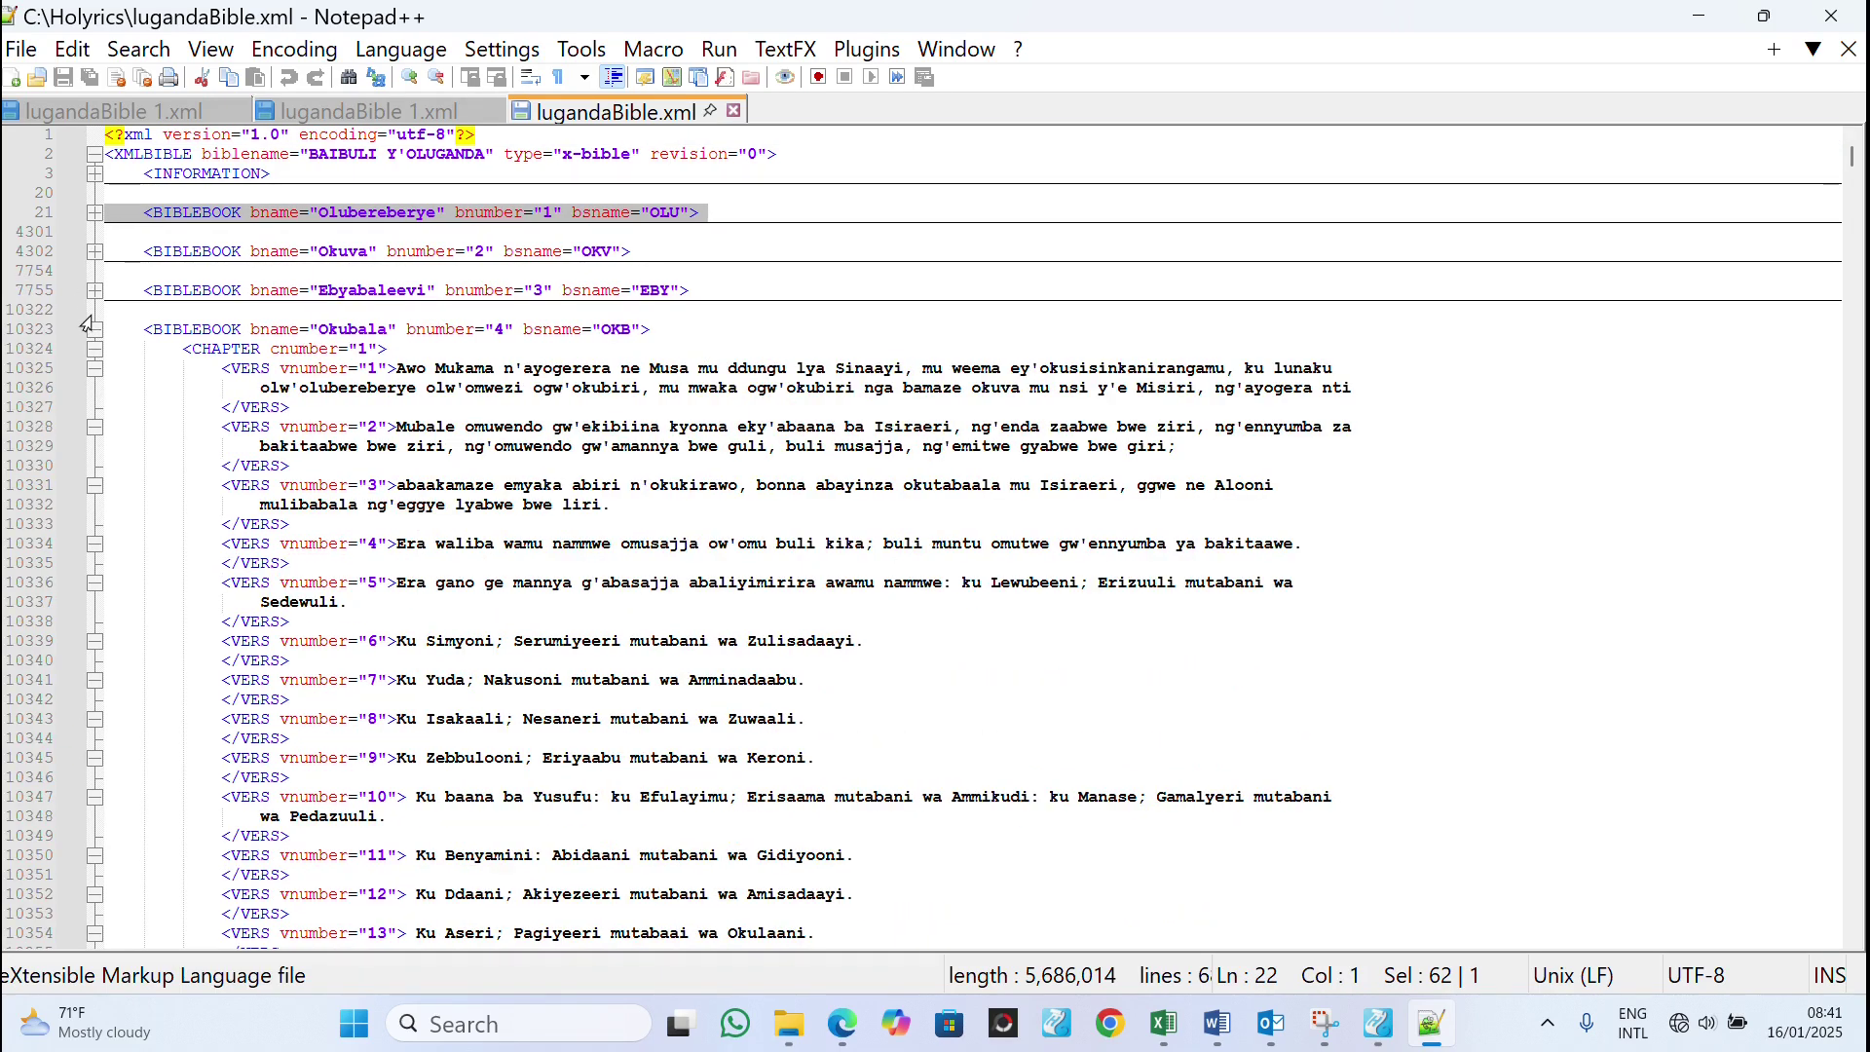
{"action": "left_click", "coordinate": [90, 329]}
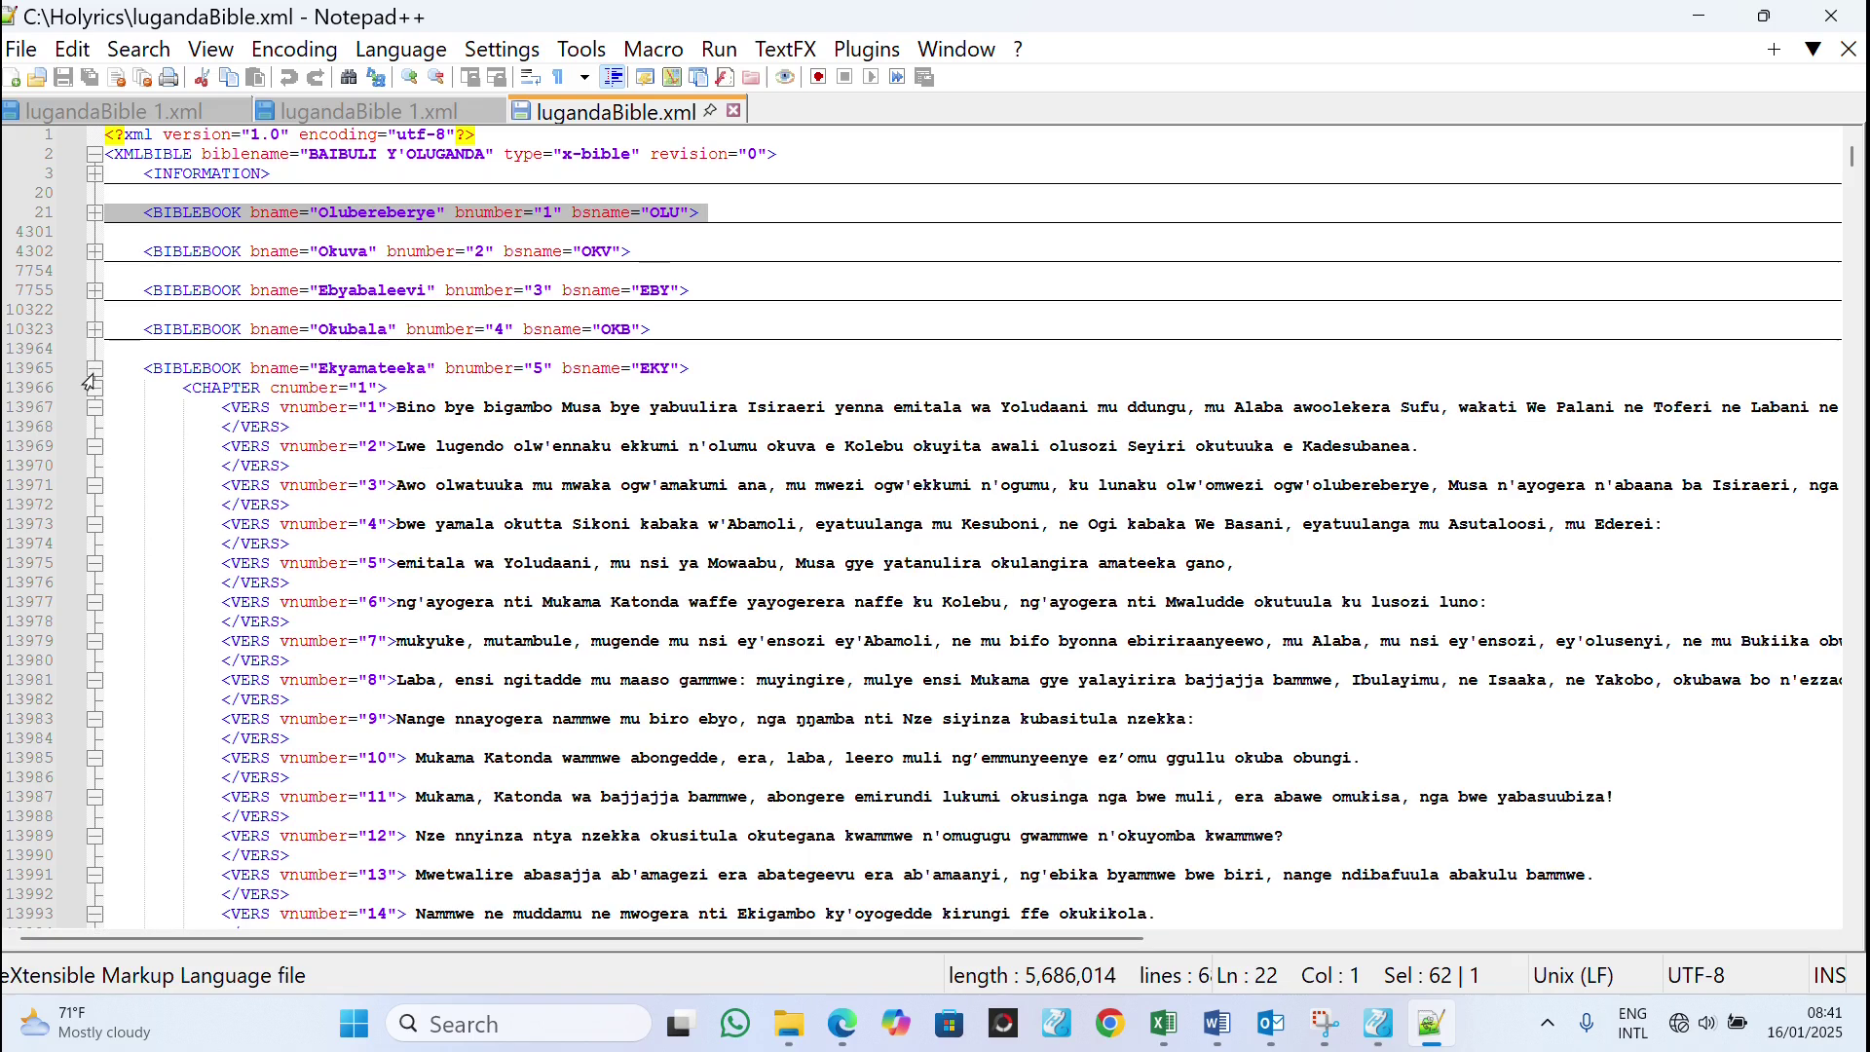
{"action": "left_click", "coordinate": [91, 370]}
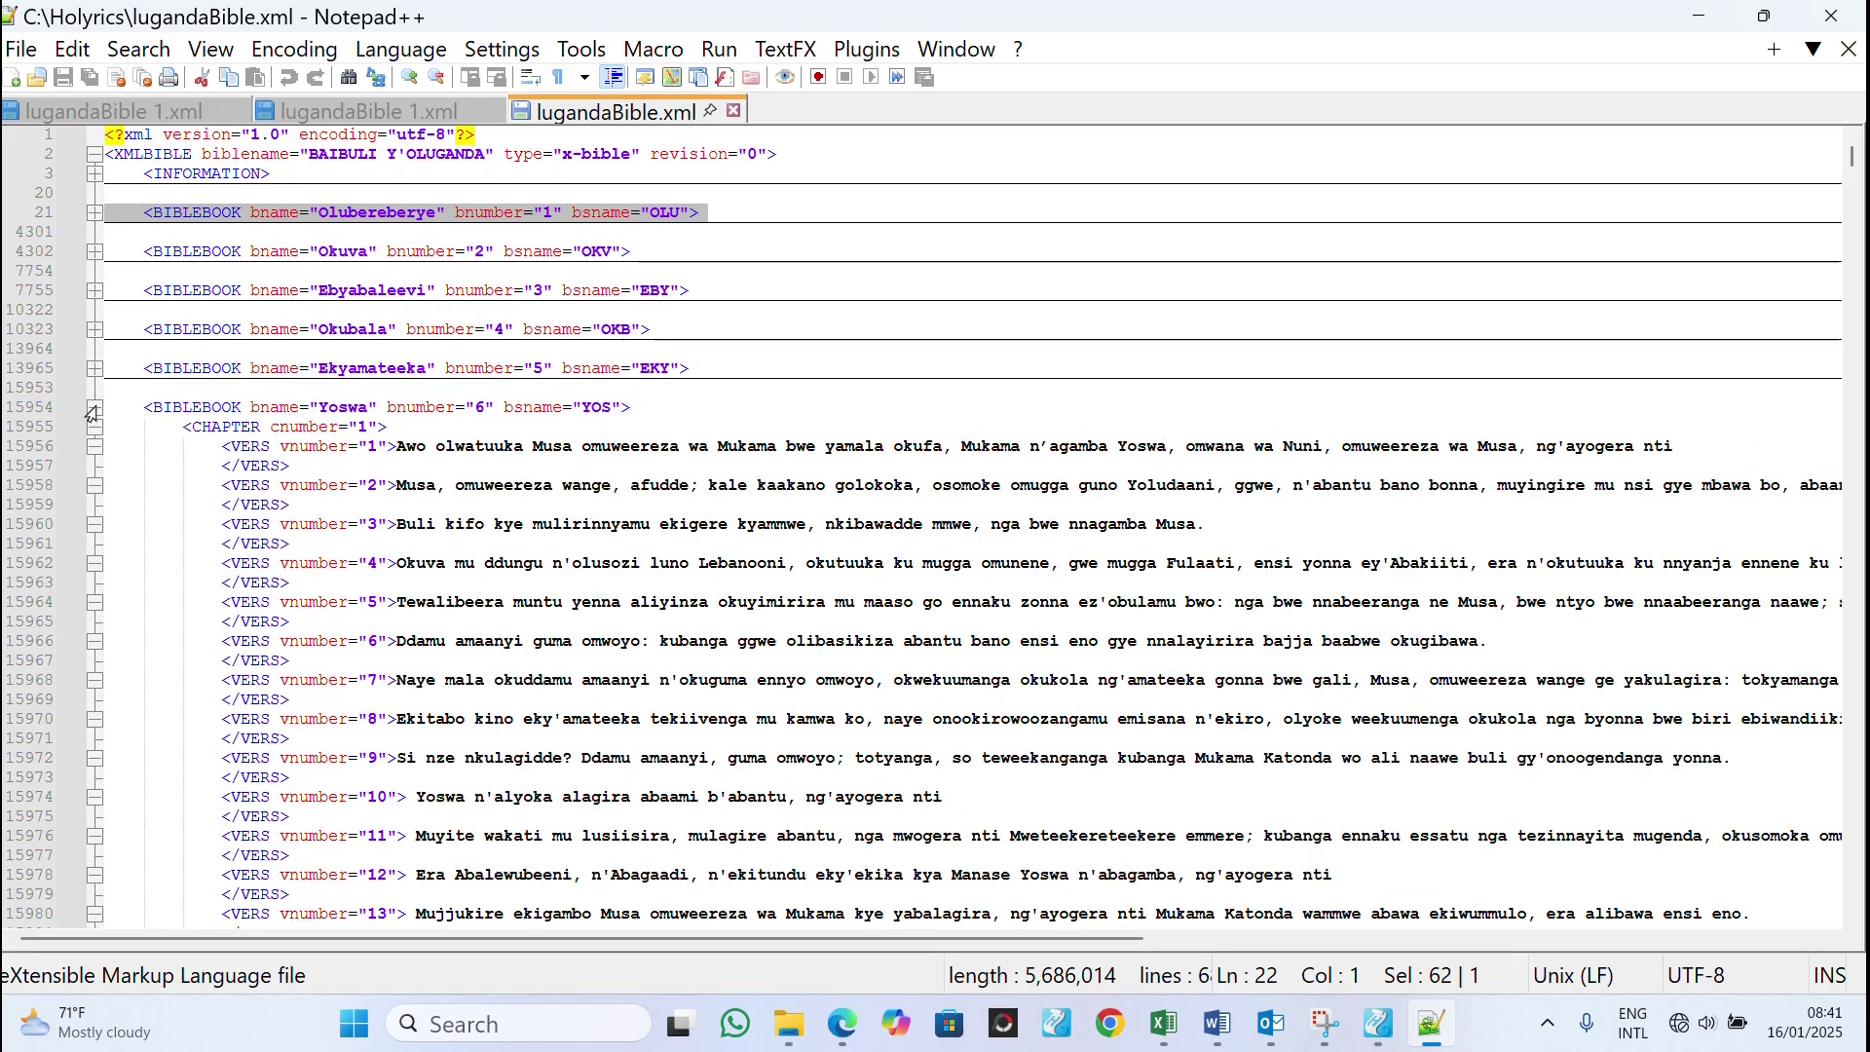
{"action": "left_click", "coordinate": [91, 409]}
{"action": "left_click", "coordinate": [91, 449]}
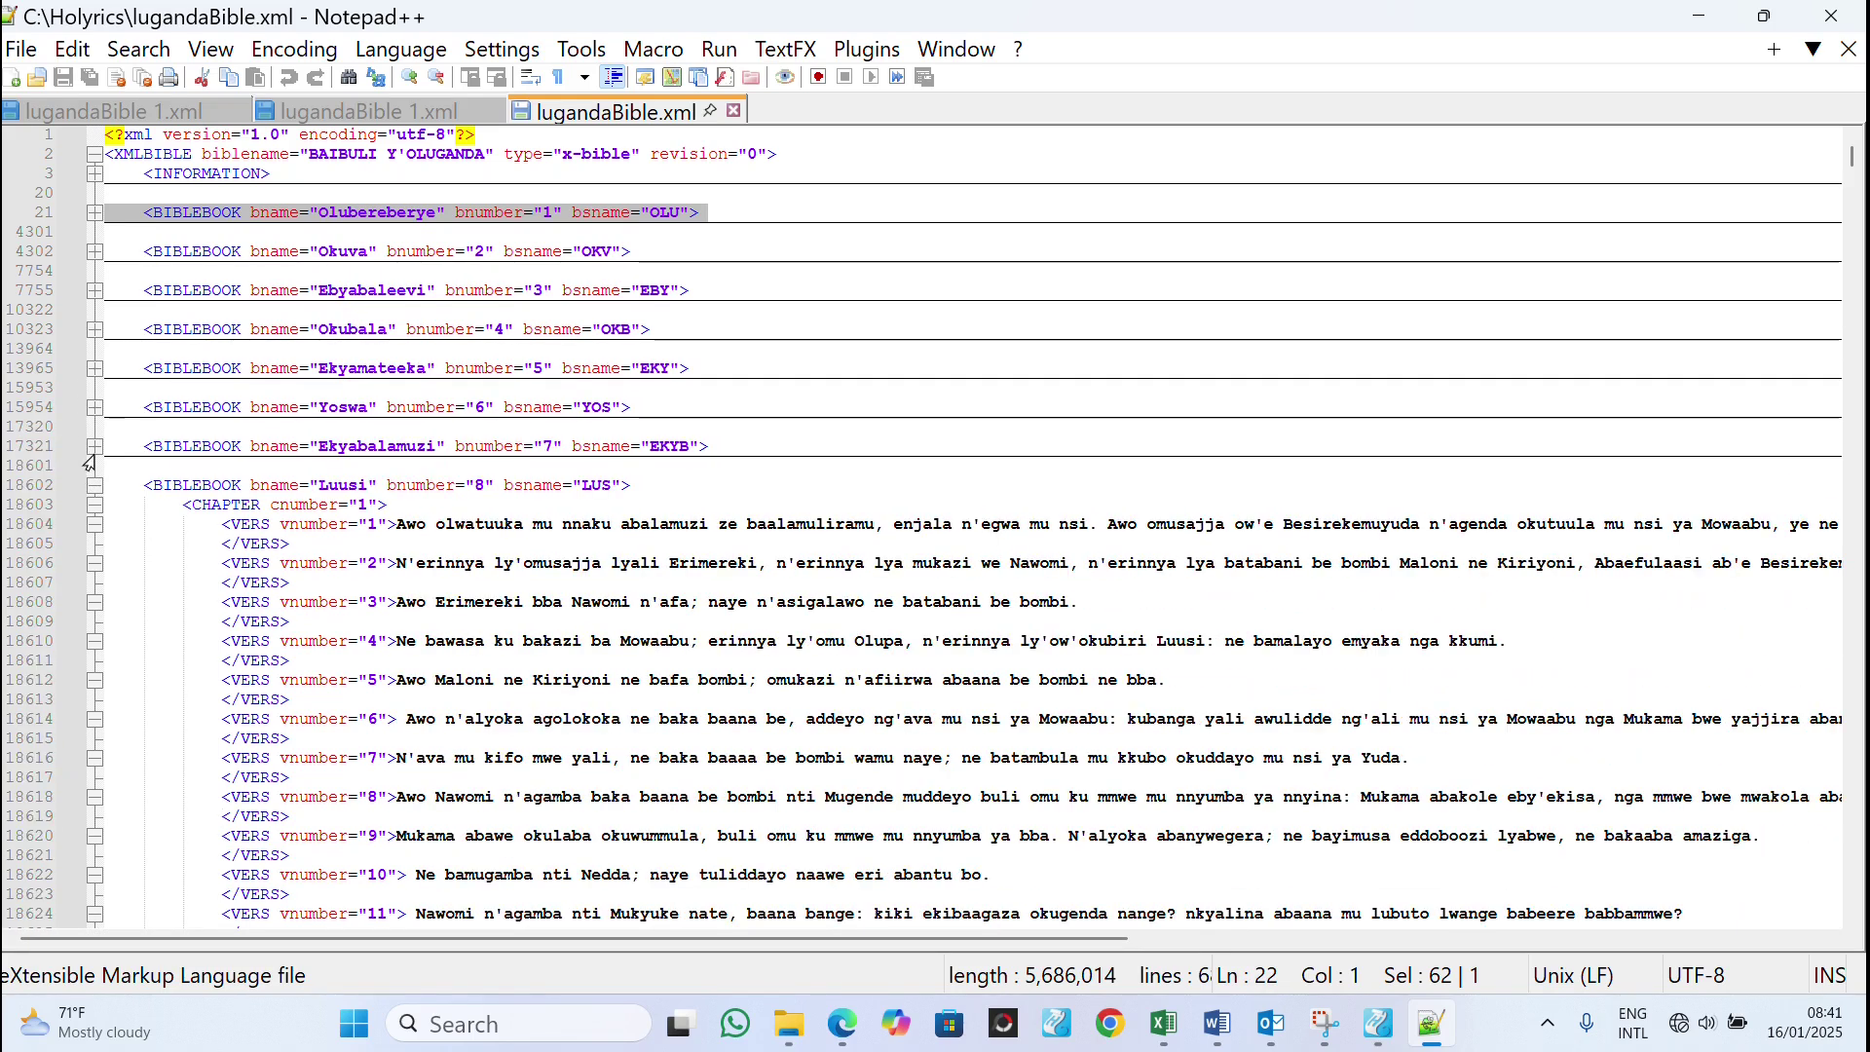
{"action": "left_click", "coordinate": [91, 485]}
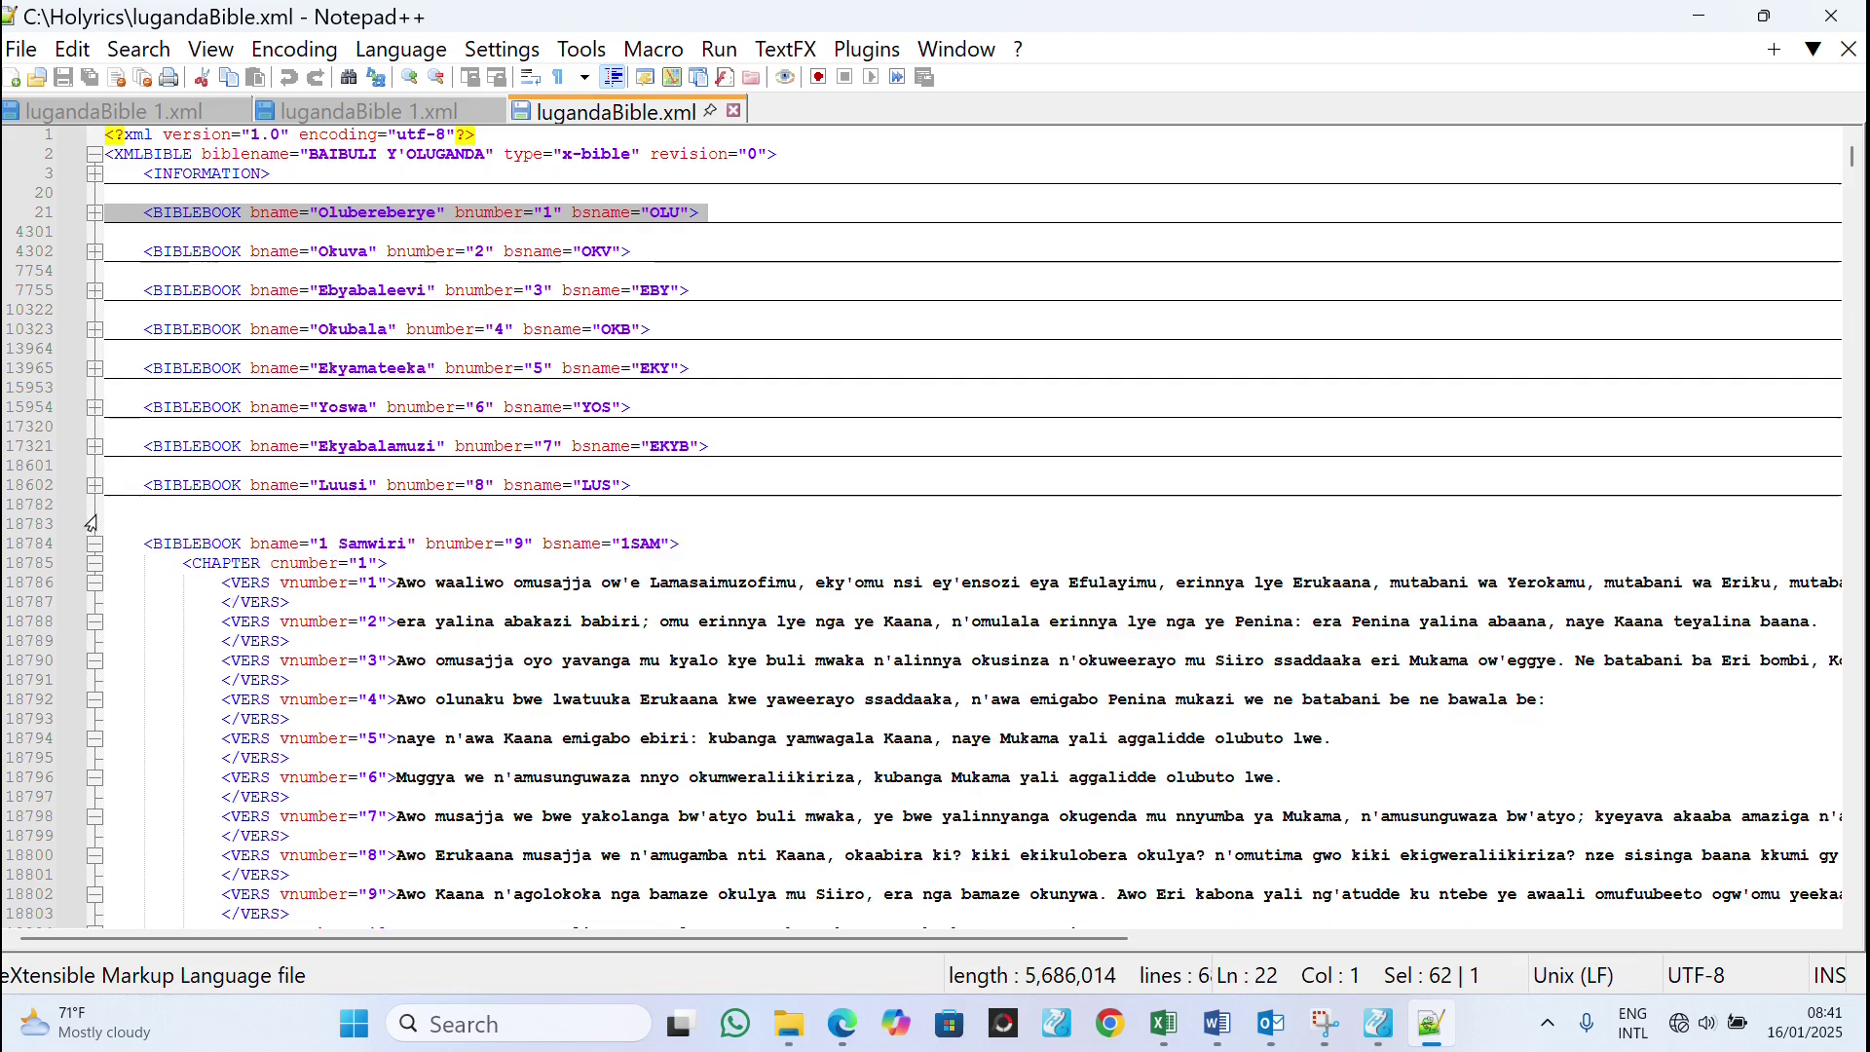
{"action": "left_click", "coordinate": [91, 546]}
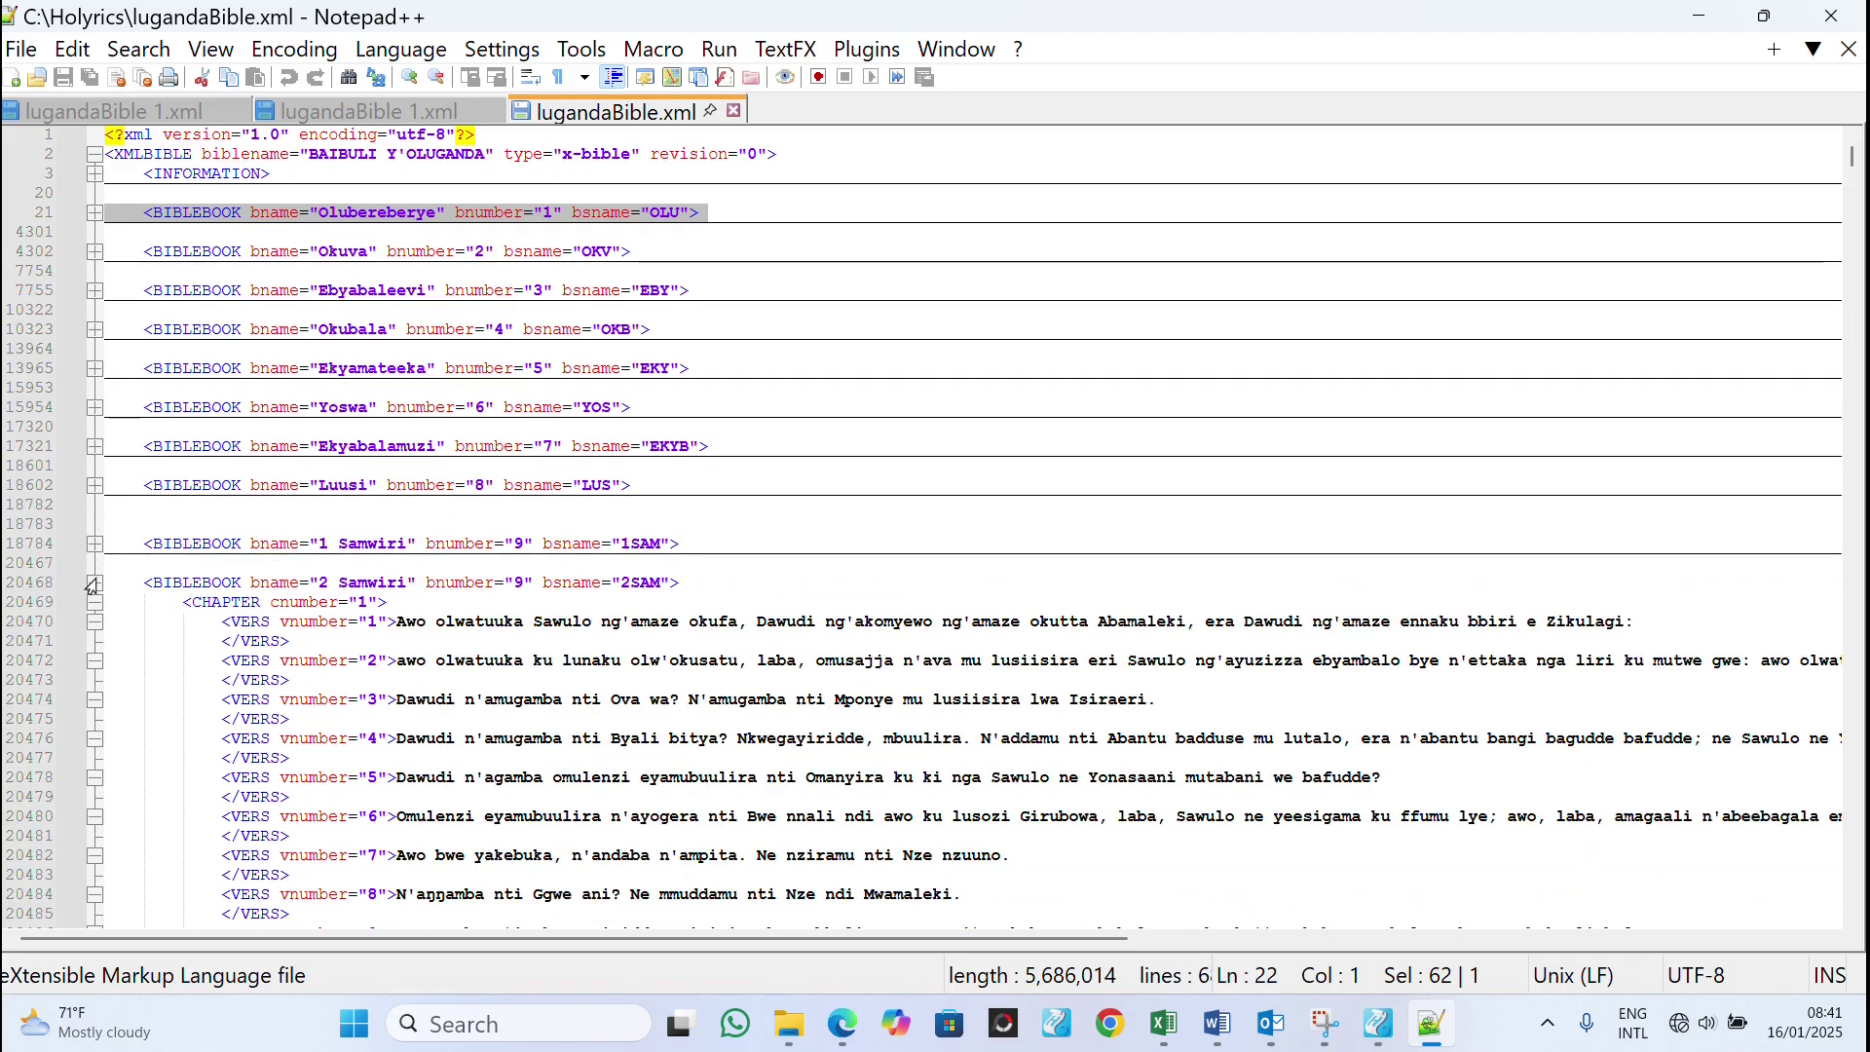
{"action": "left_click", "coordinate": [92, 584]}
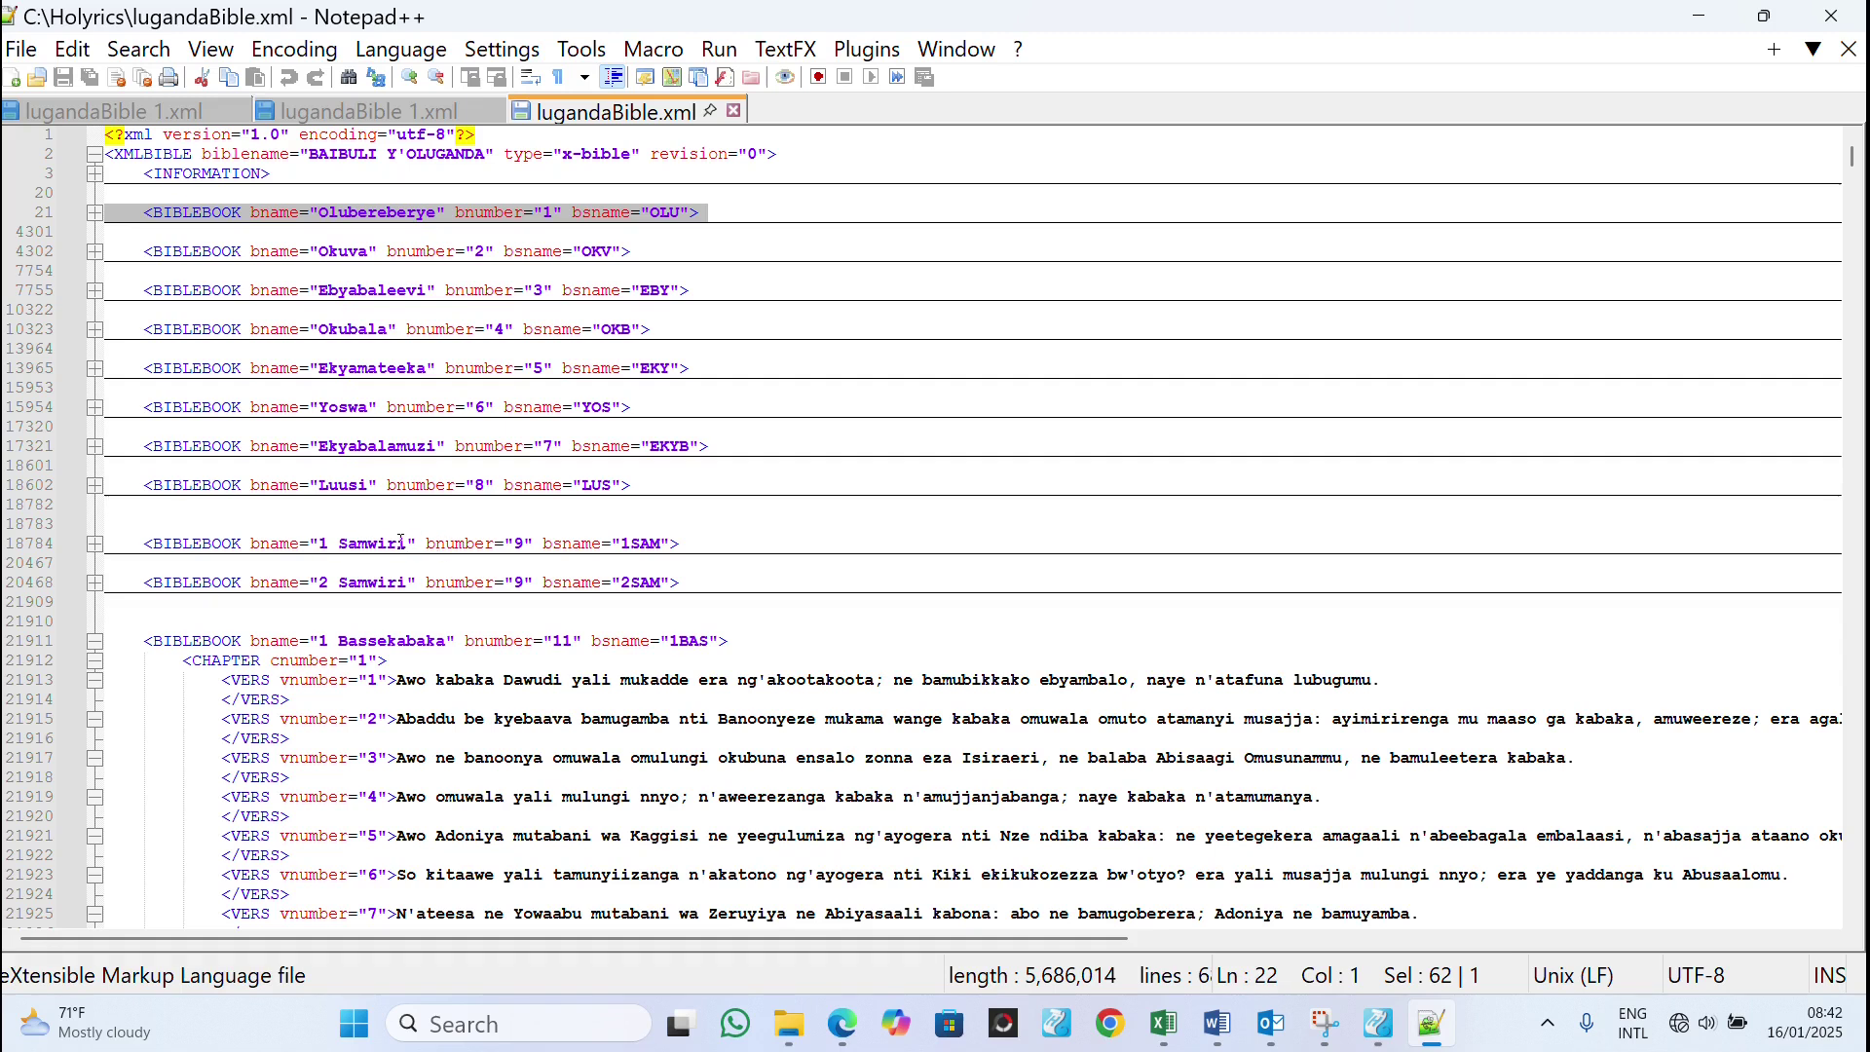
{"action": "left_click", "coordinate": [93, 643]}
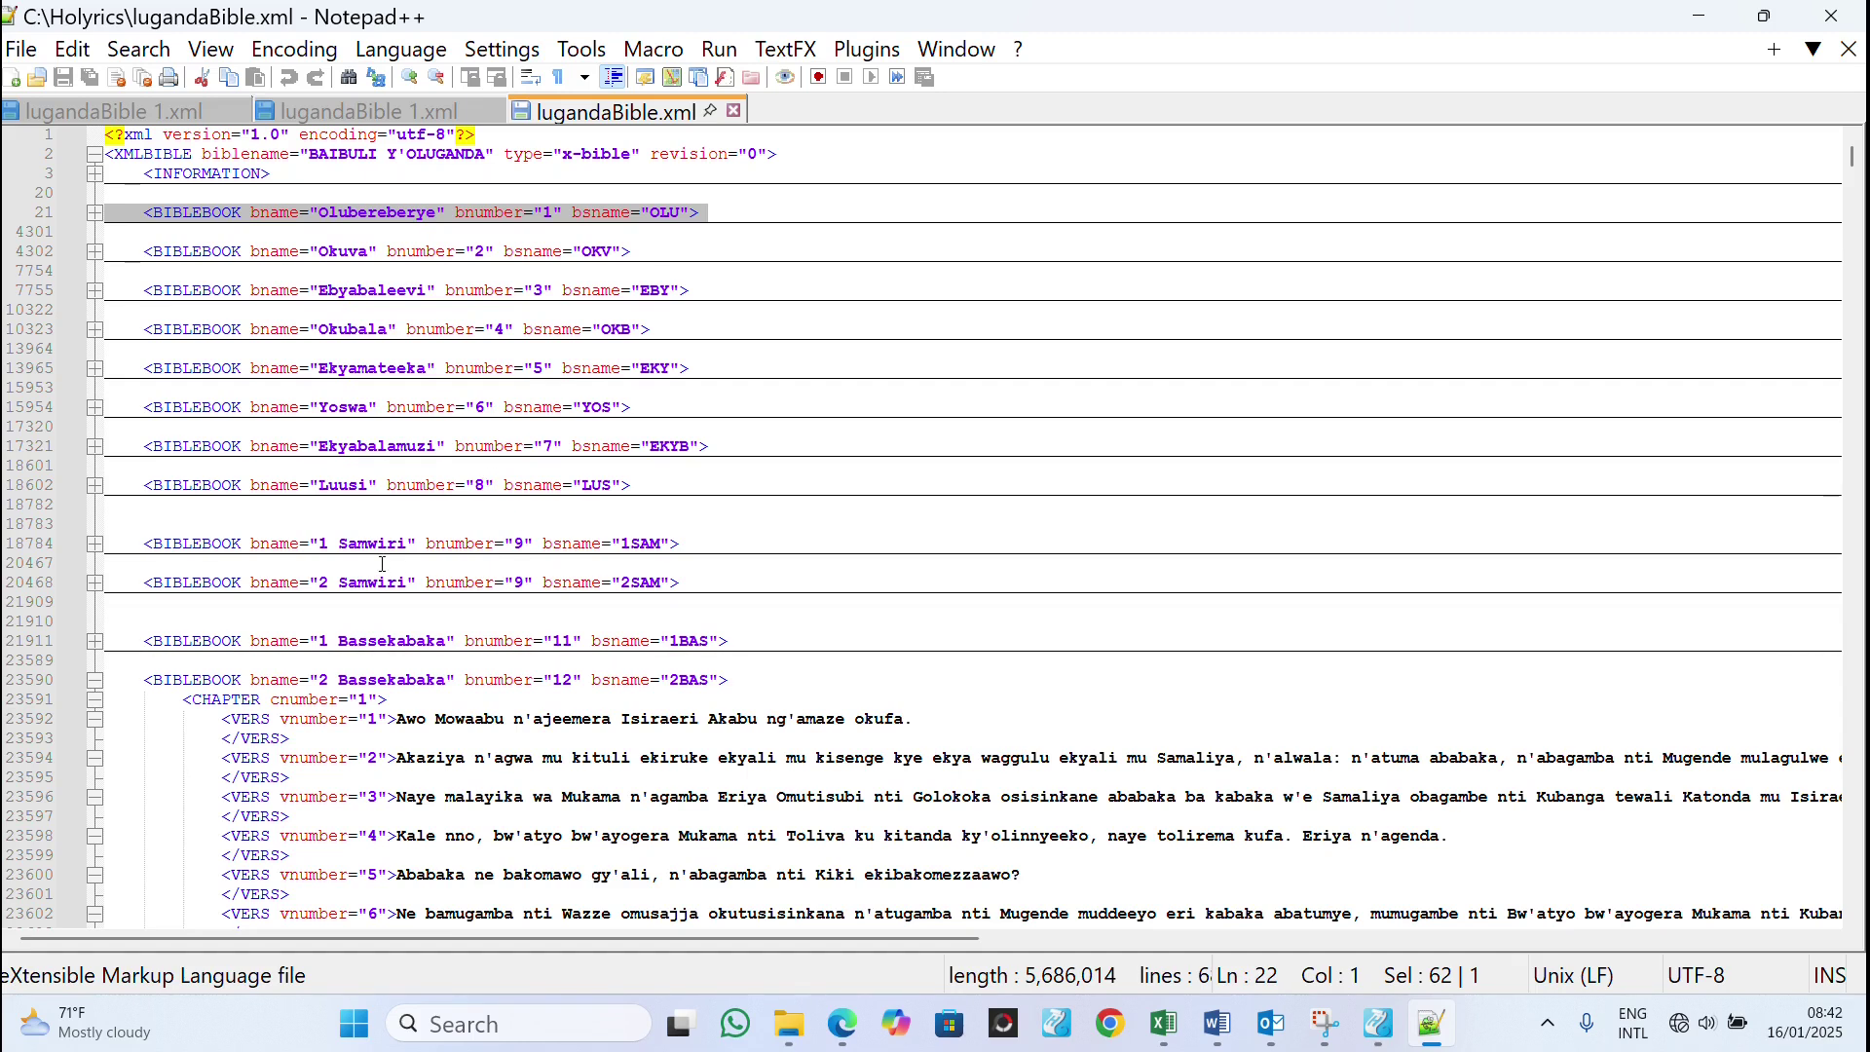
Step: Change 2 Samwiri's bnumber from 9 to 10, save lugandaBible.xml, and close Notepad++
{"action": "left_click", "coordinate": [522, 581]}
{"action": "key", "text": "BackSpace"}
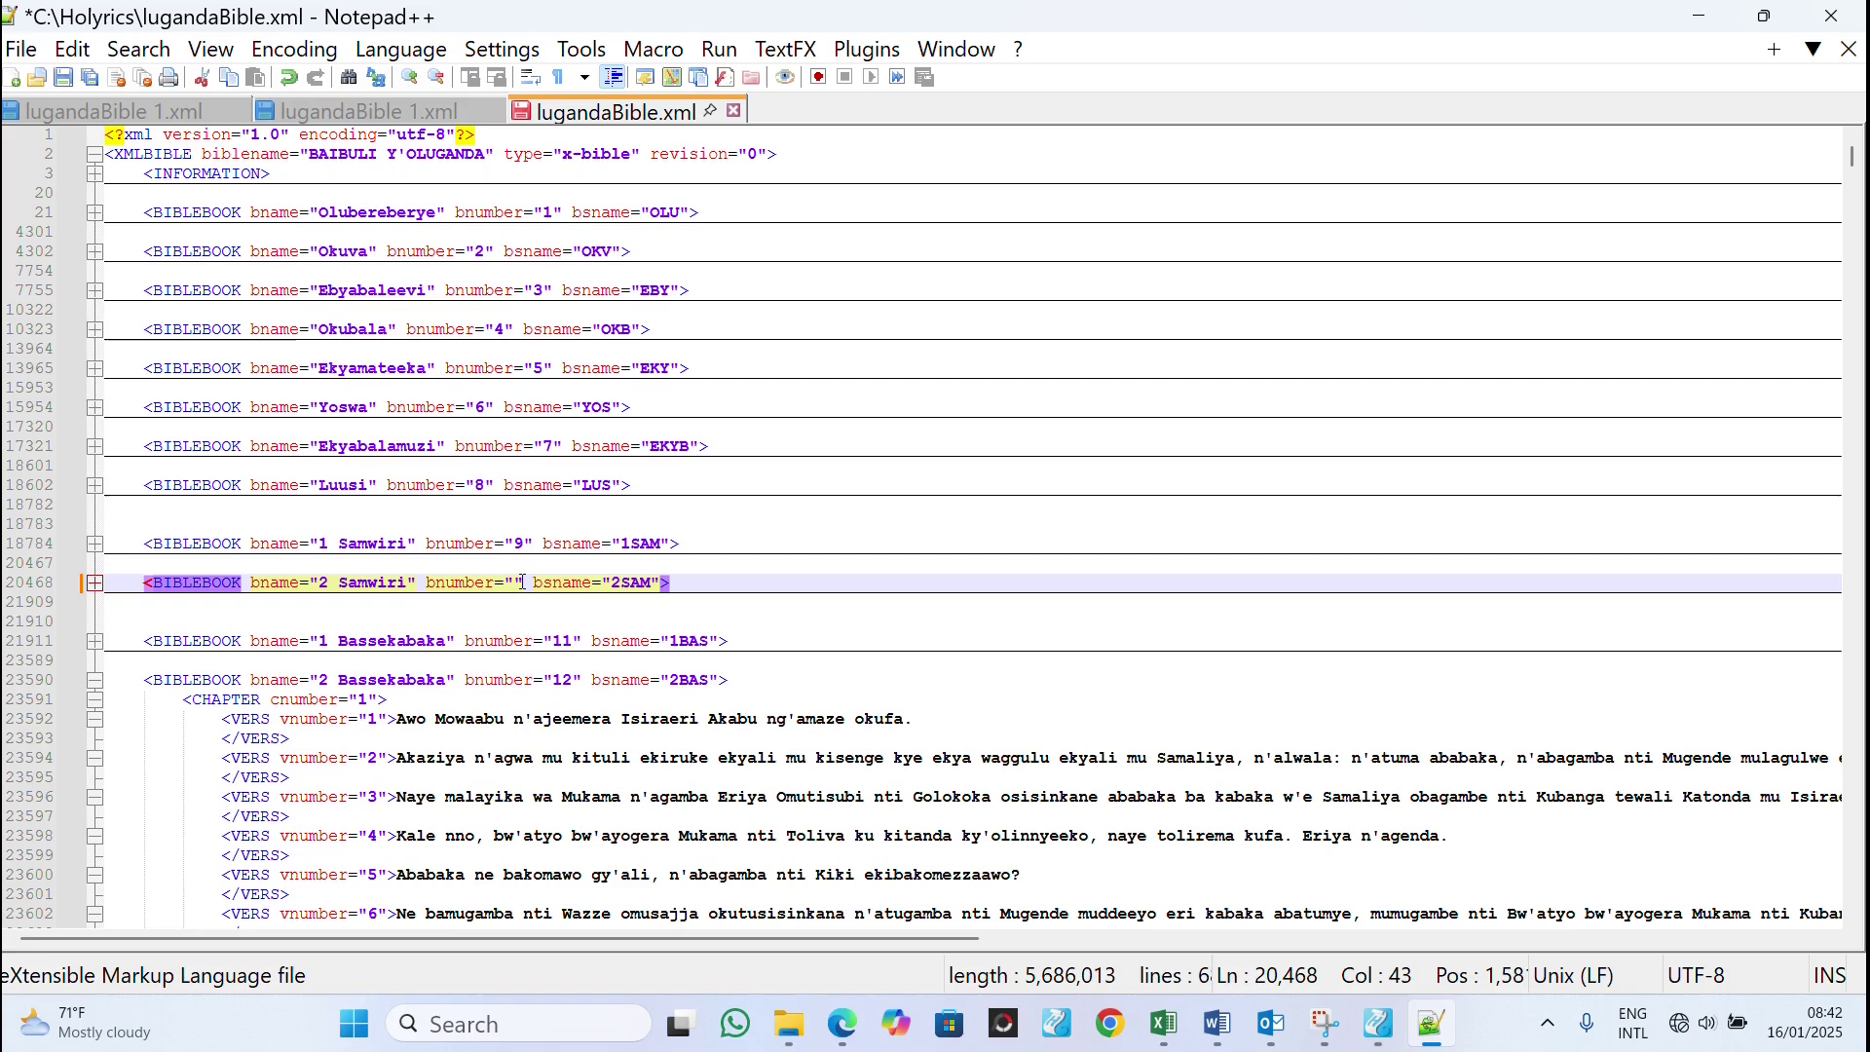
{"action": "type", "text": "10"}
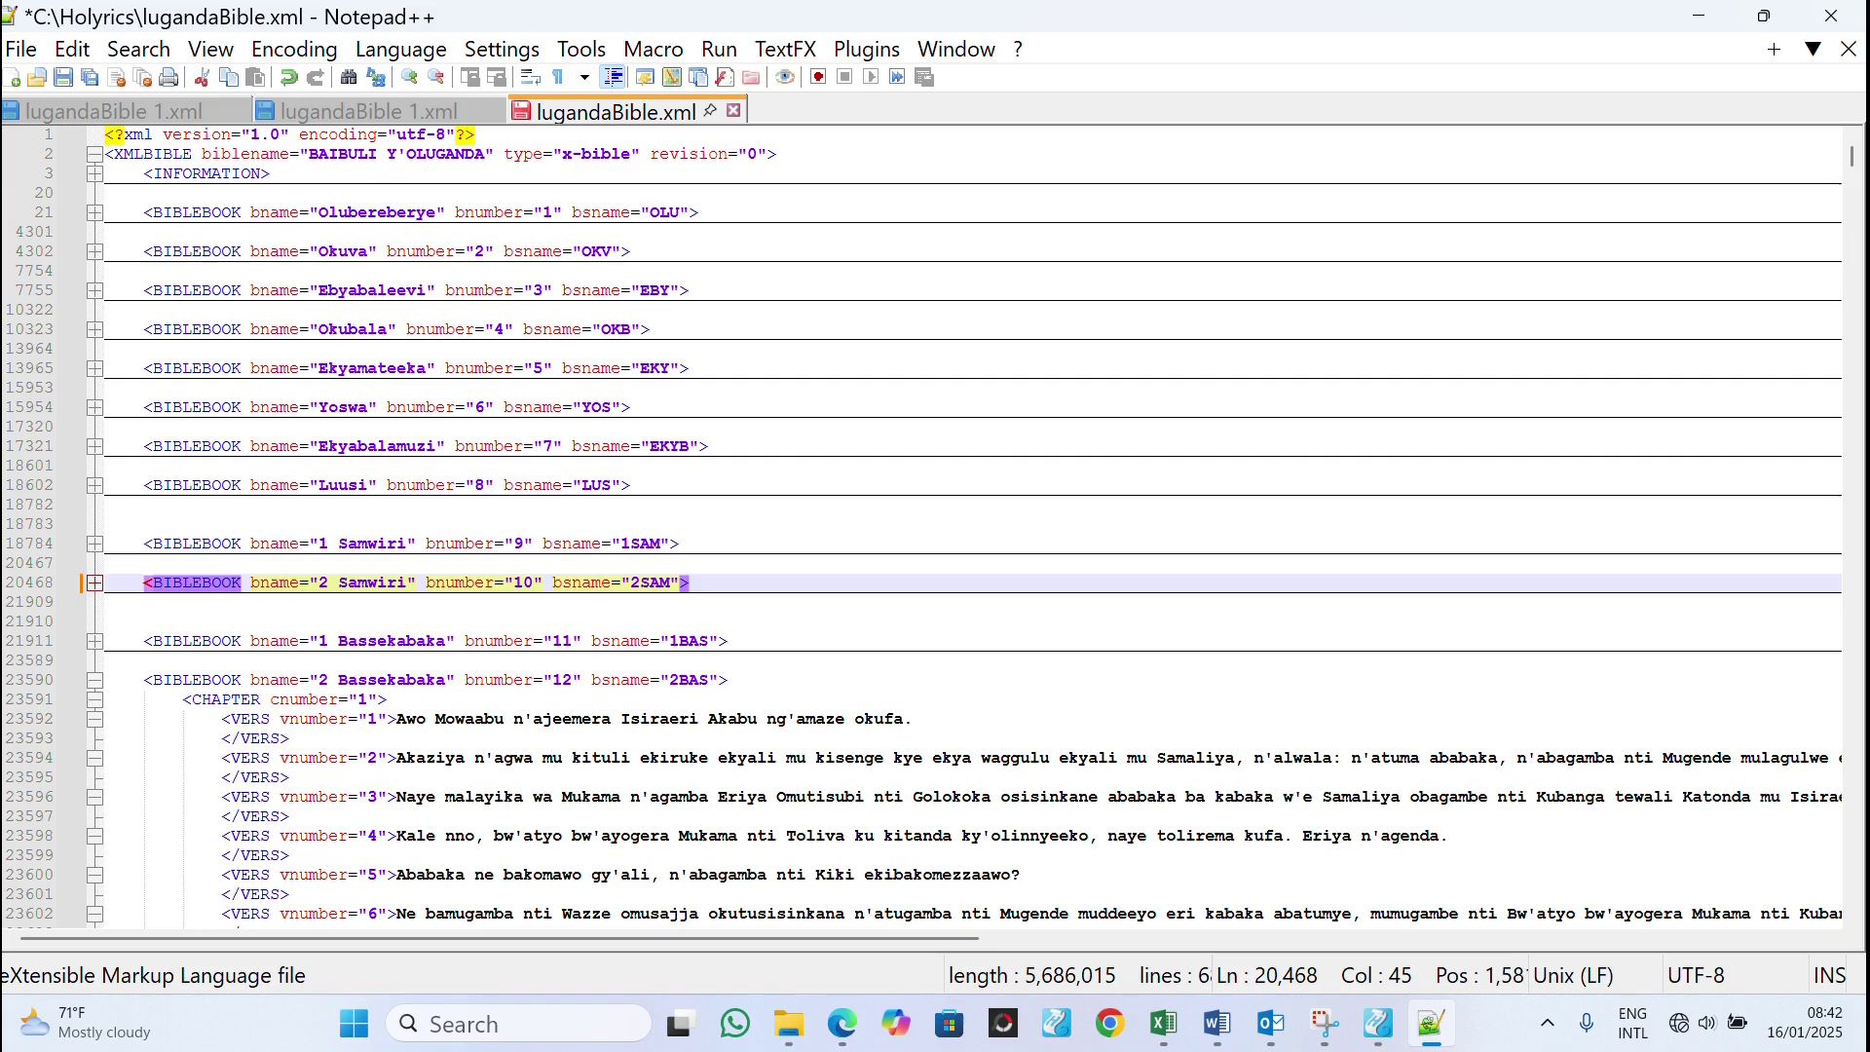
{"action": "key", "text": "ctrl+s"}
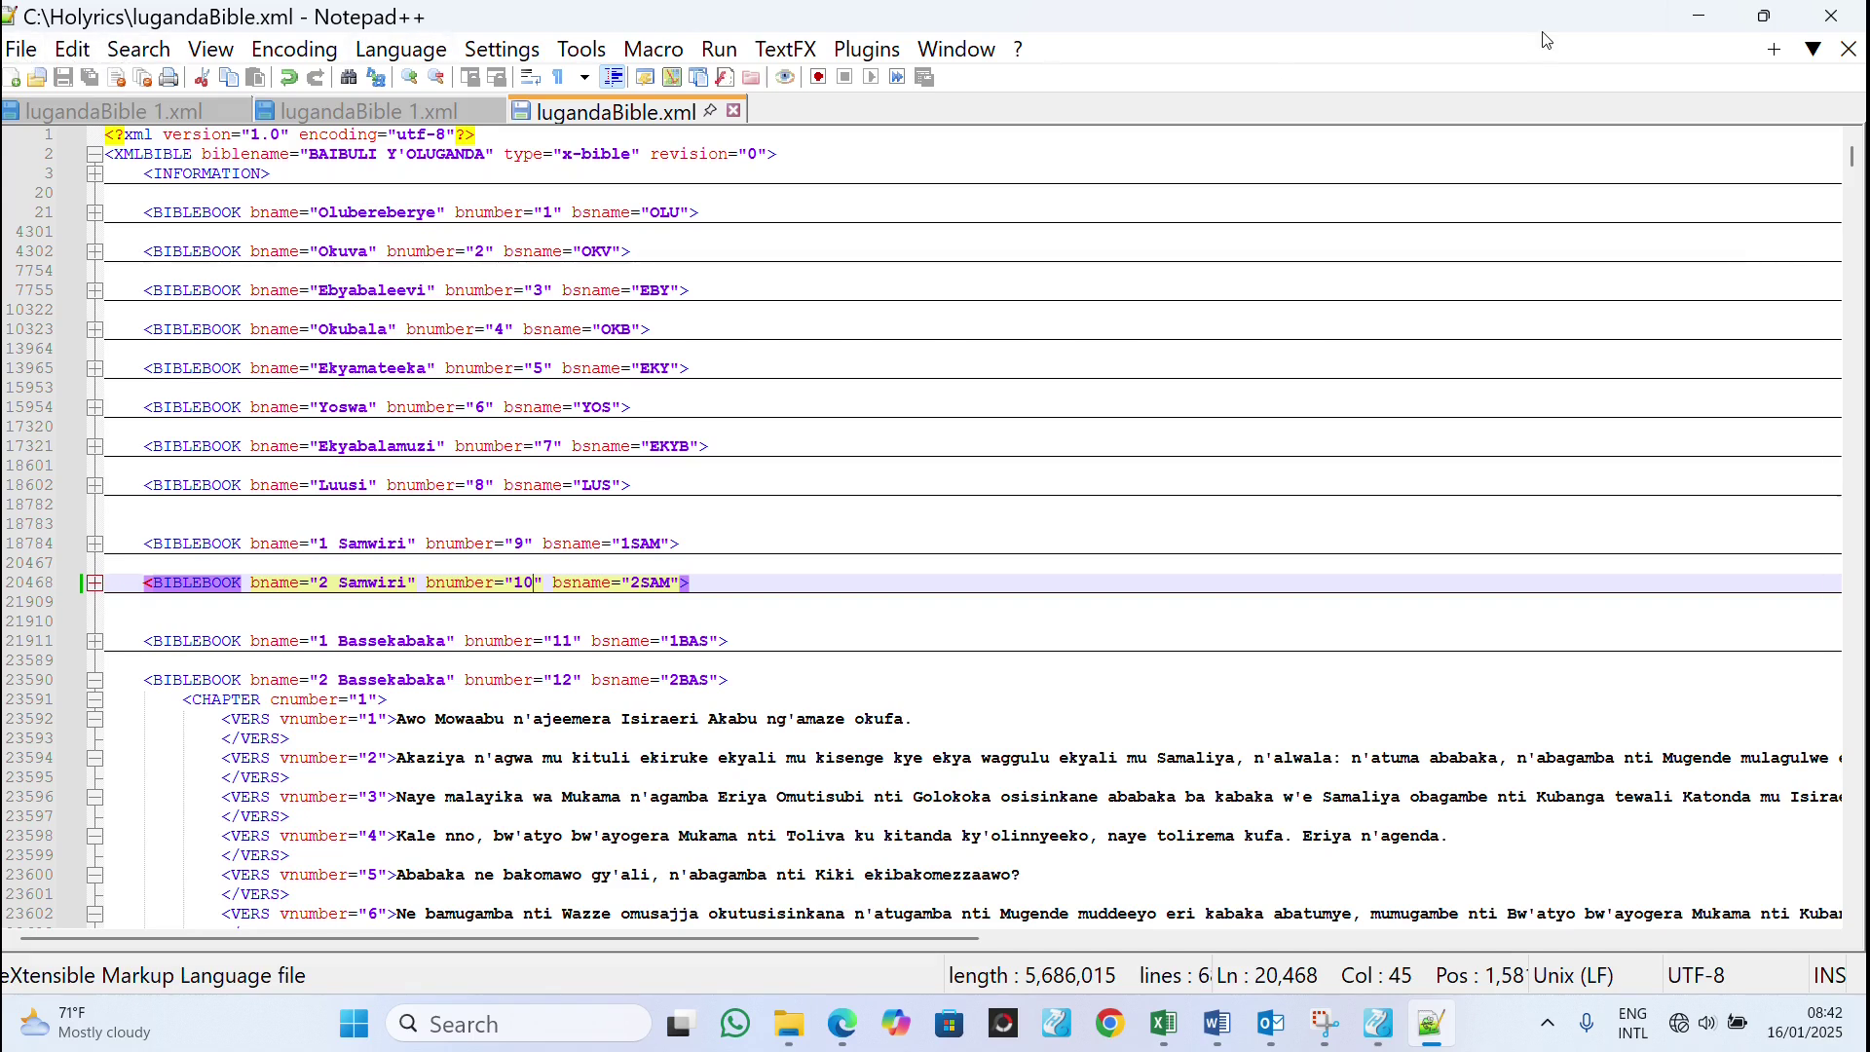
{"action": "left_click", "coordinate": [1844, 20]}
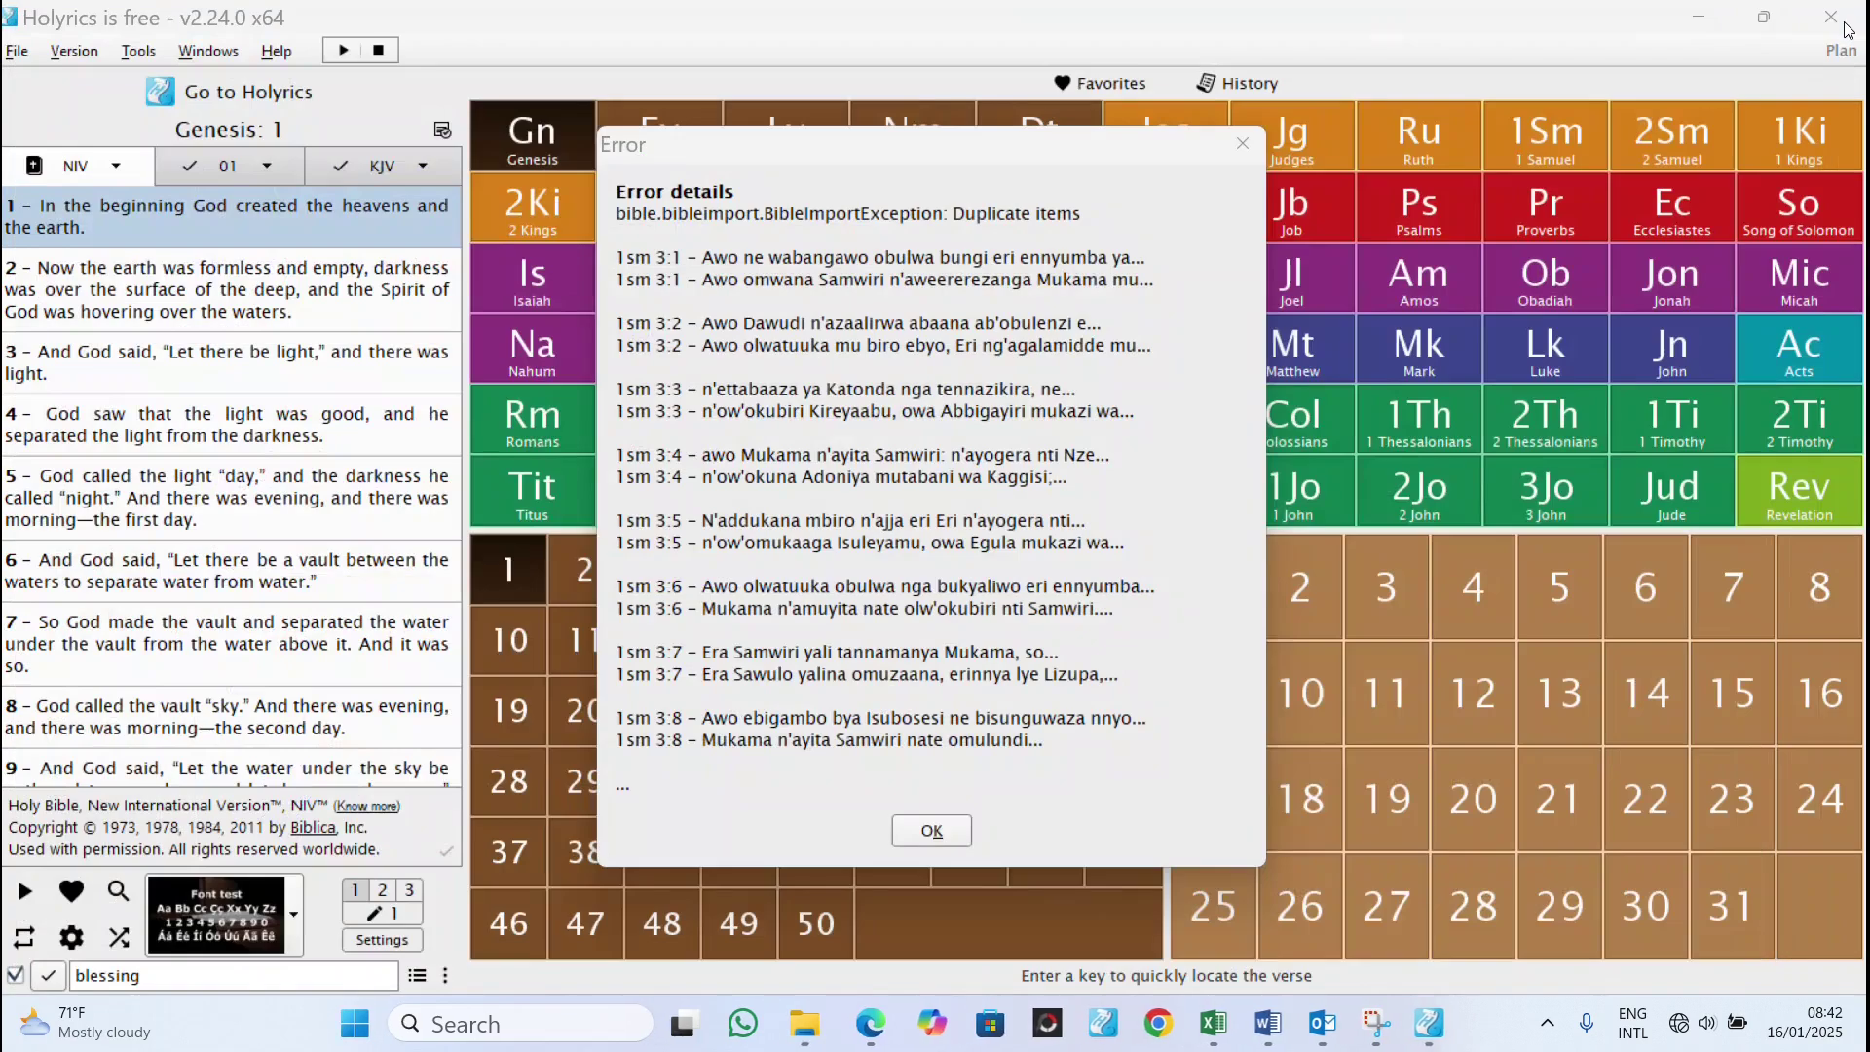
Step: Dismiss the old error and re-import lugandaBible.xml as a Zefania XML Bible
{"action": "left_click", "coordinate": [1244, 148]}
{"action": "left_click", "coordinate": [74, 51]}
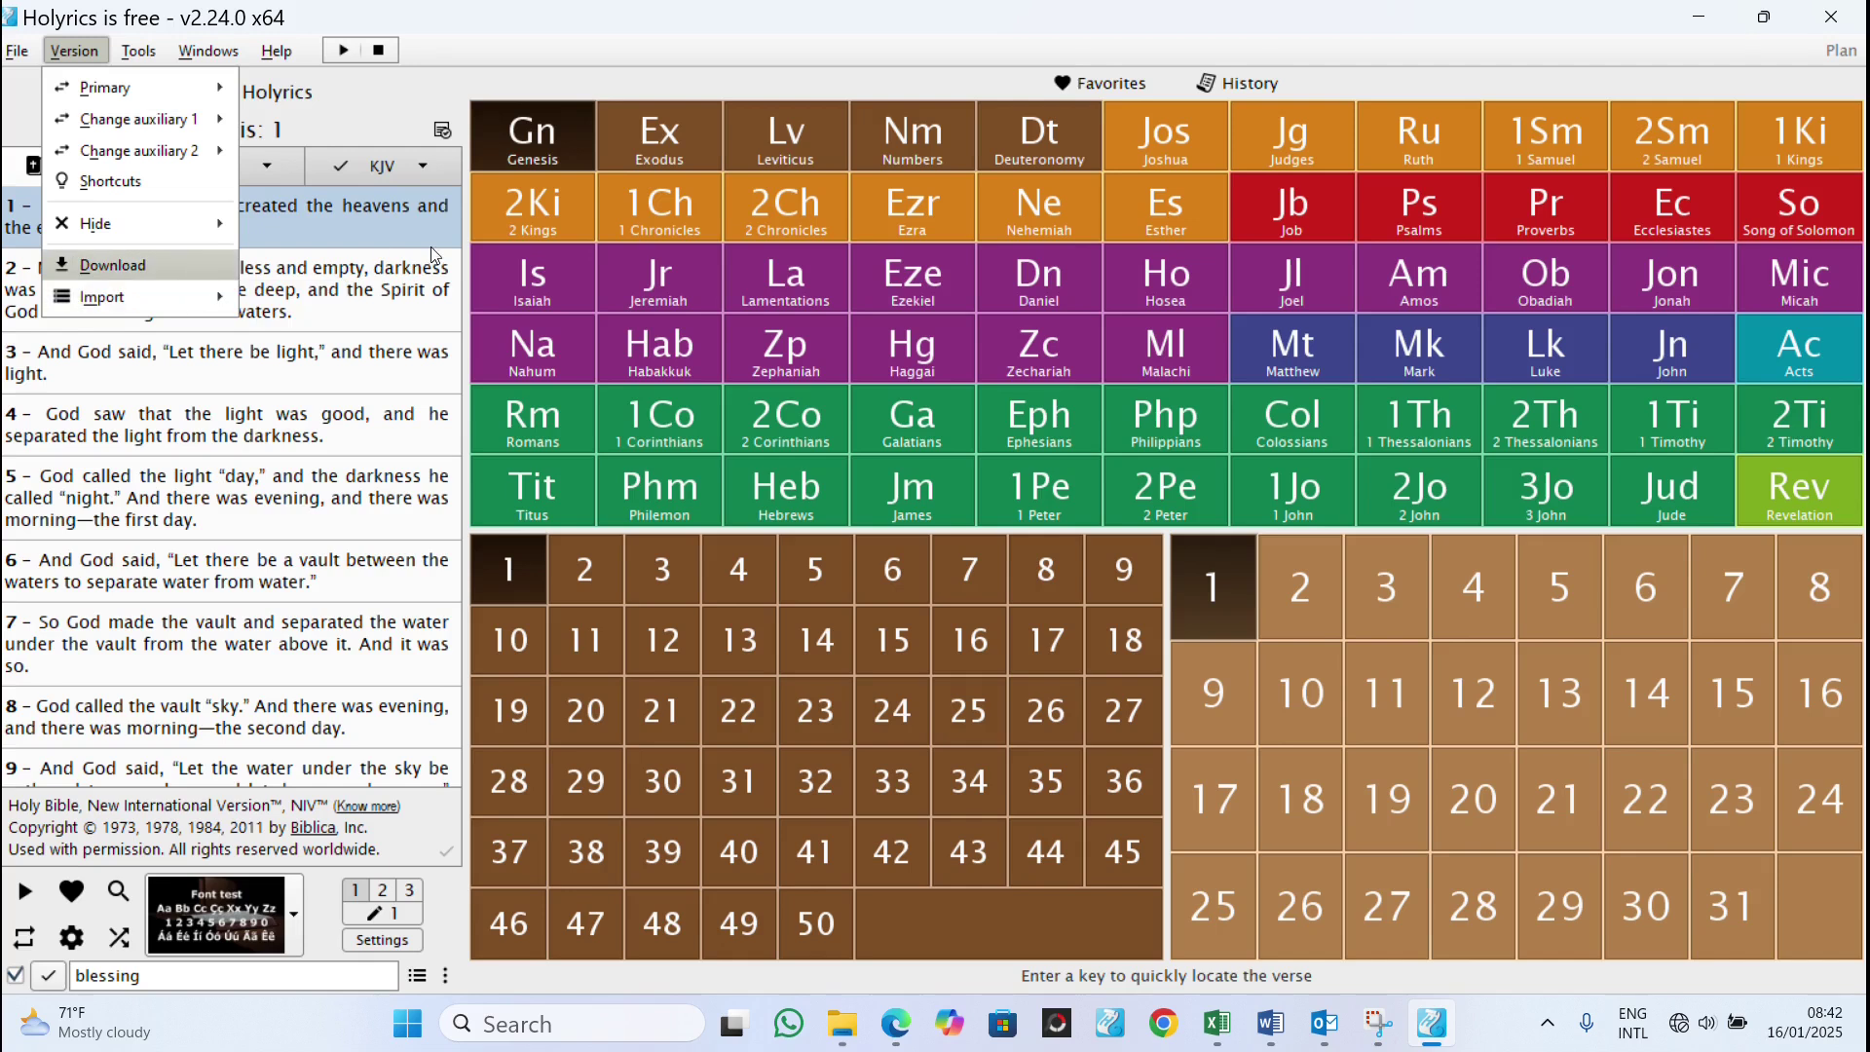
{"action": "mouse_move", "coordinate": [183, 293]}
{"action": "left_click", "coordinate": [261, 307]}
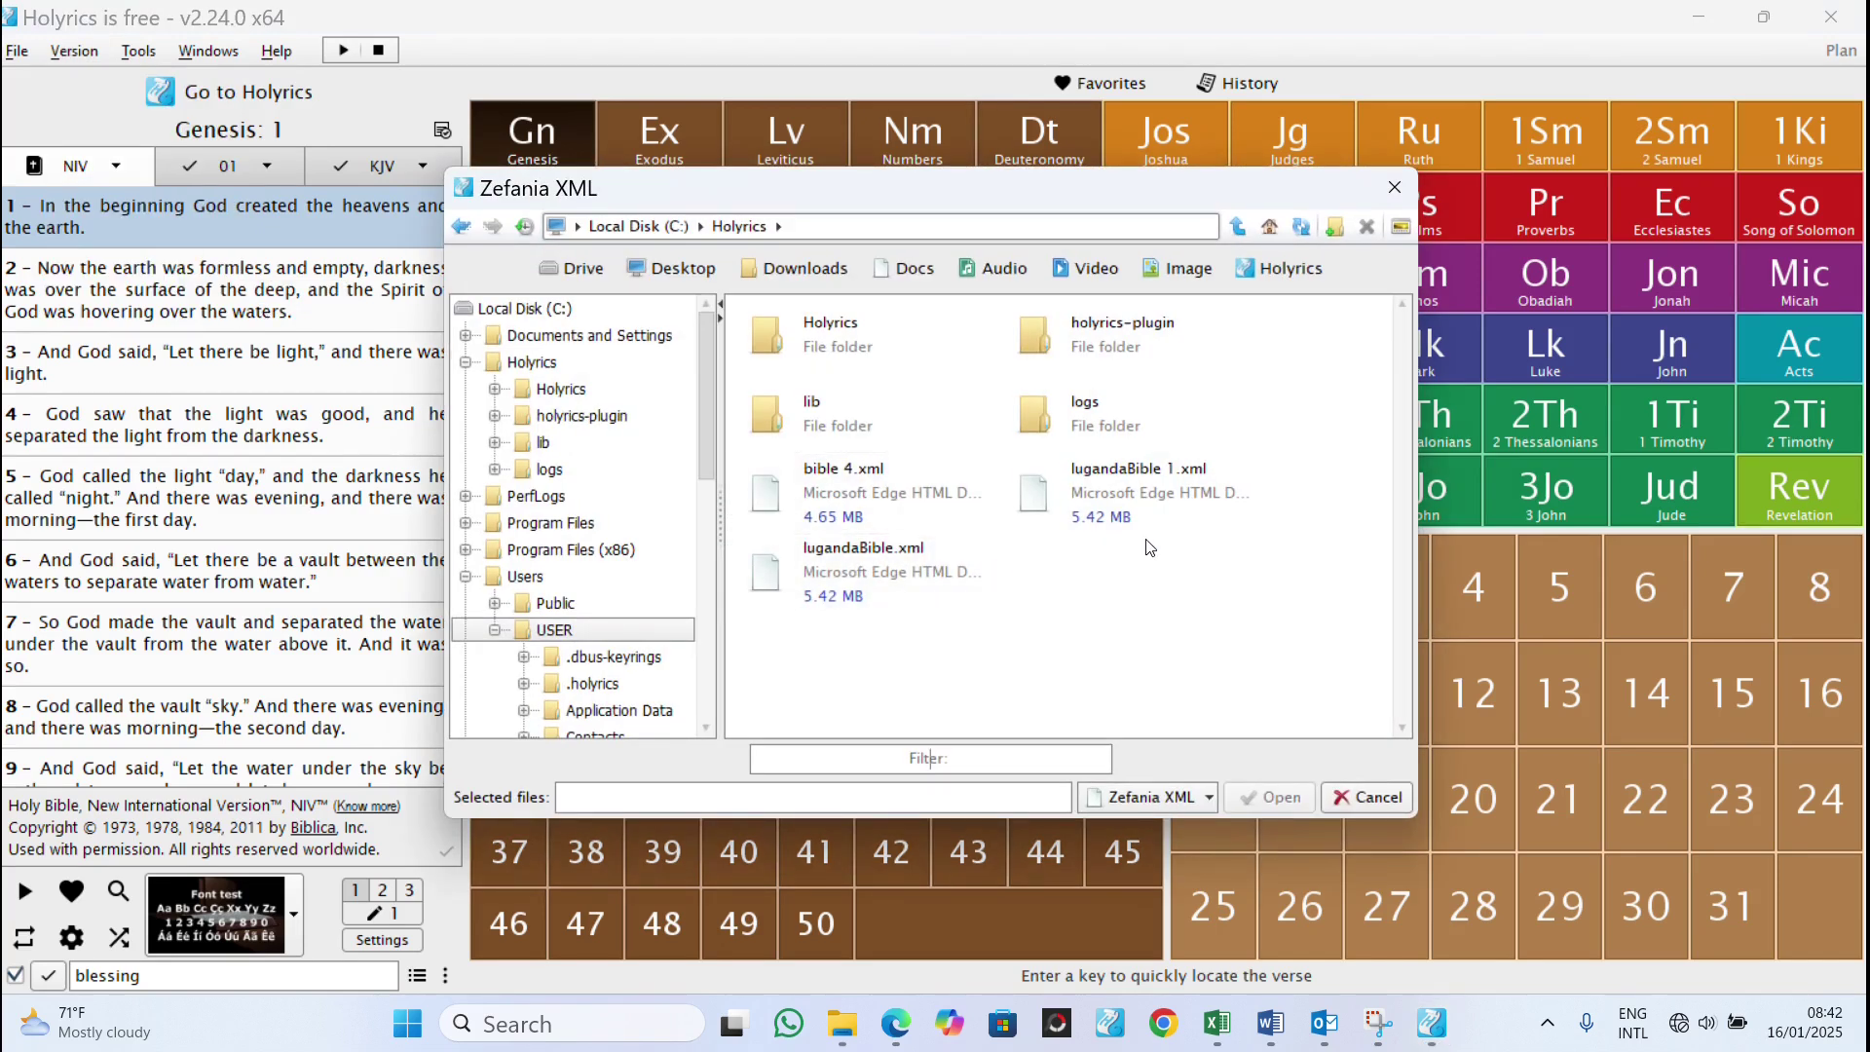
{"action": "double_click", "coordinate": [882, 581]}
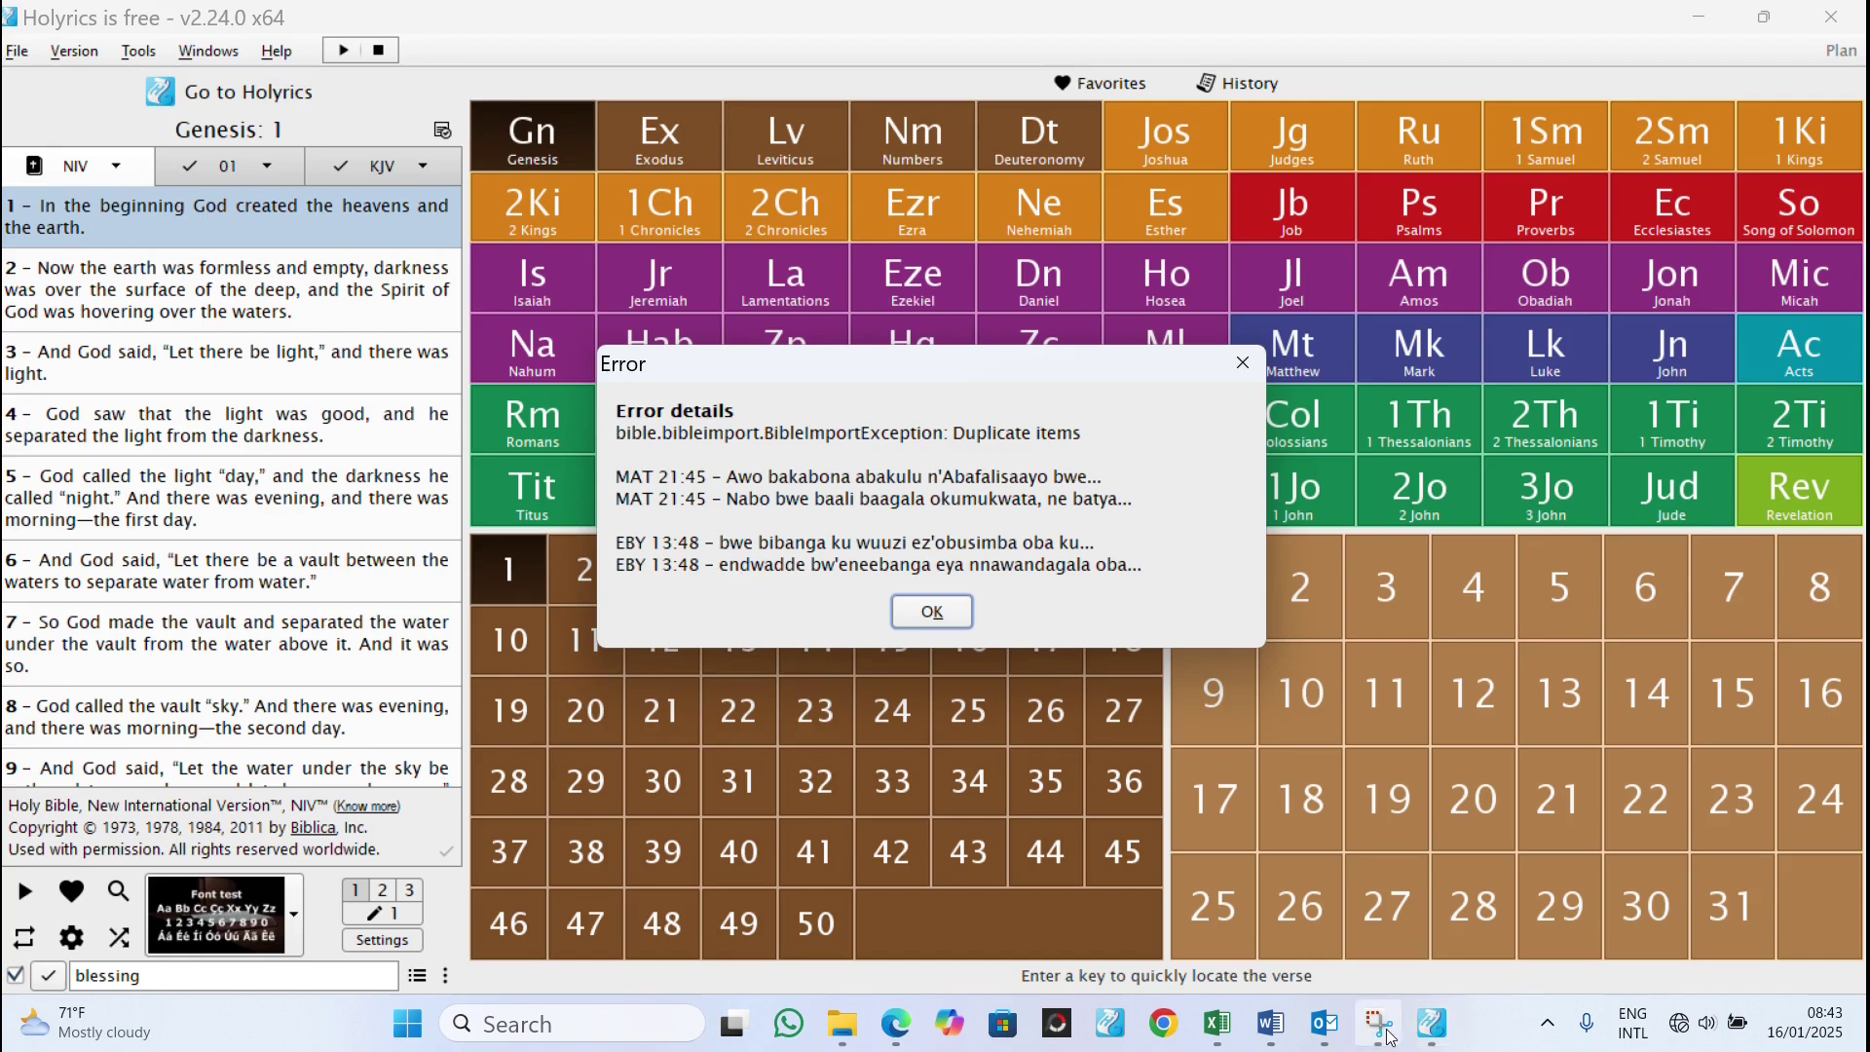
{"action": "mouse_move", "coordinate": [1385, 1037]}
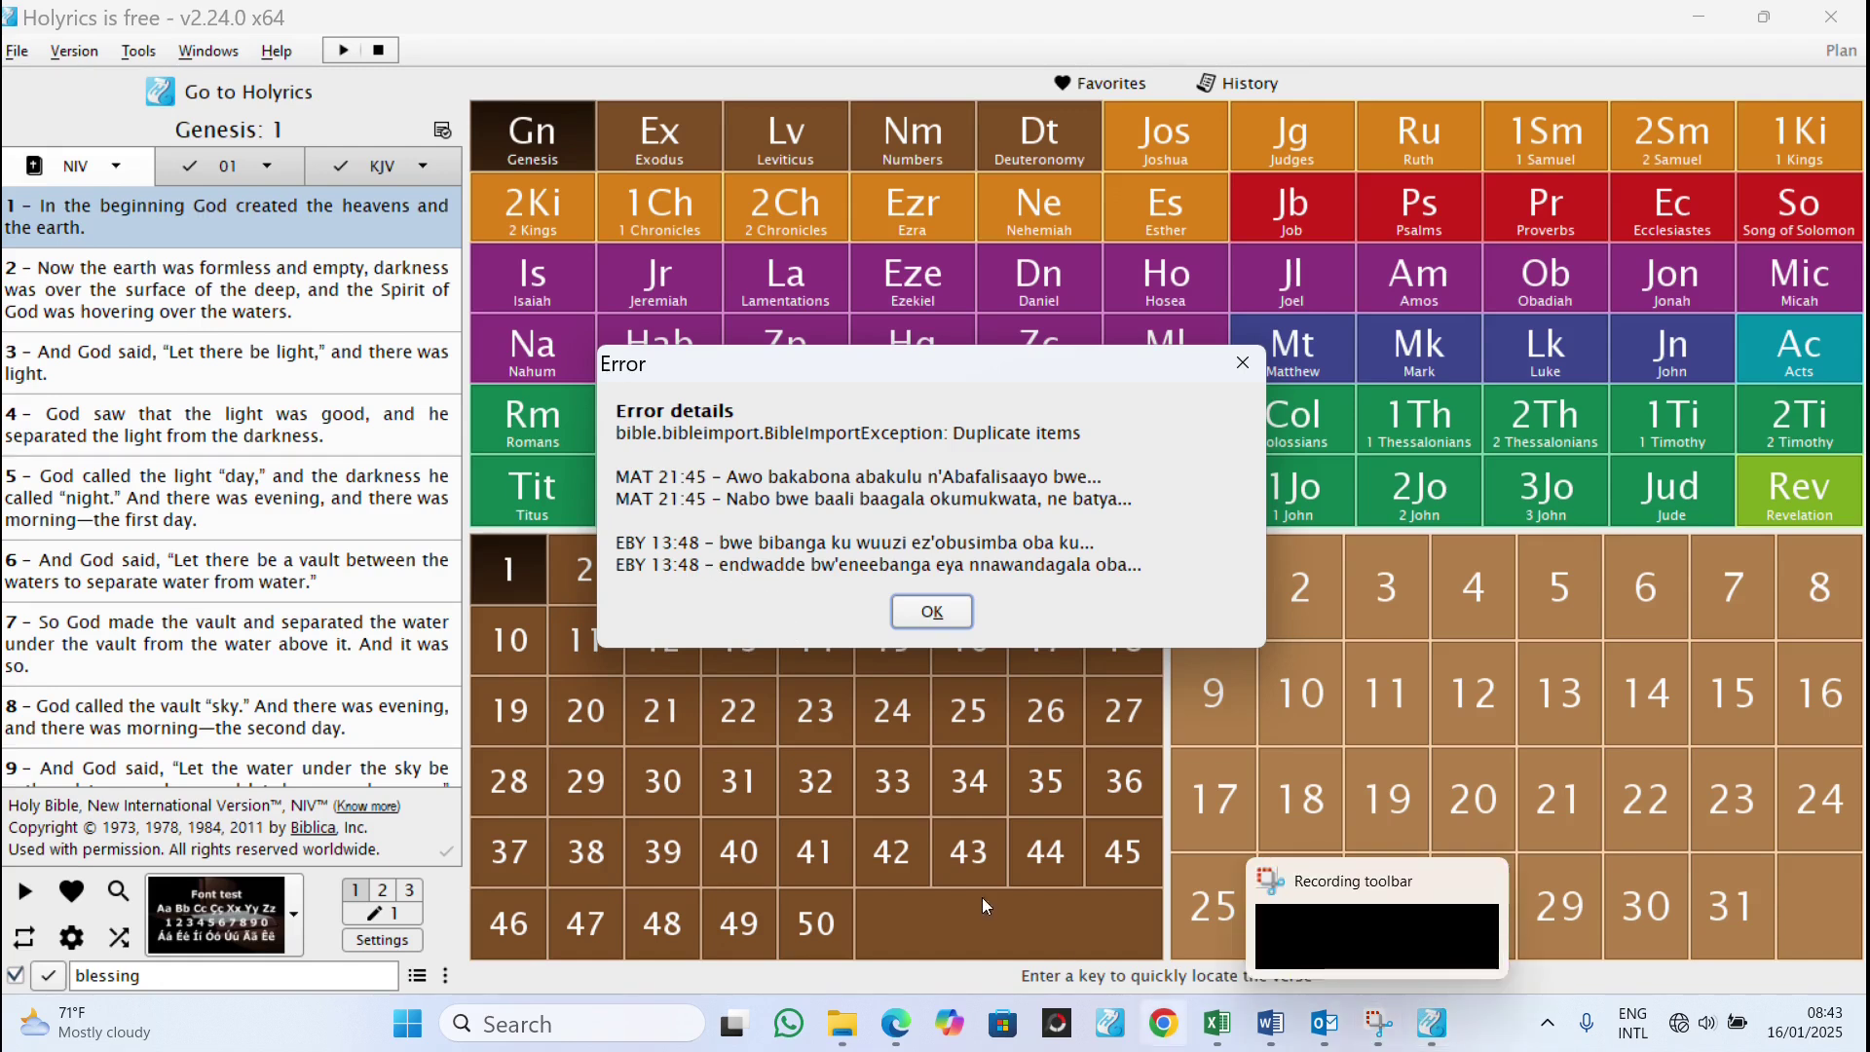
Step: Open lugandaBible from C:\Holyrics with Edit with Notepad++
{"action": "left_click", "coordinate": [845, 1040]}
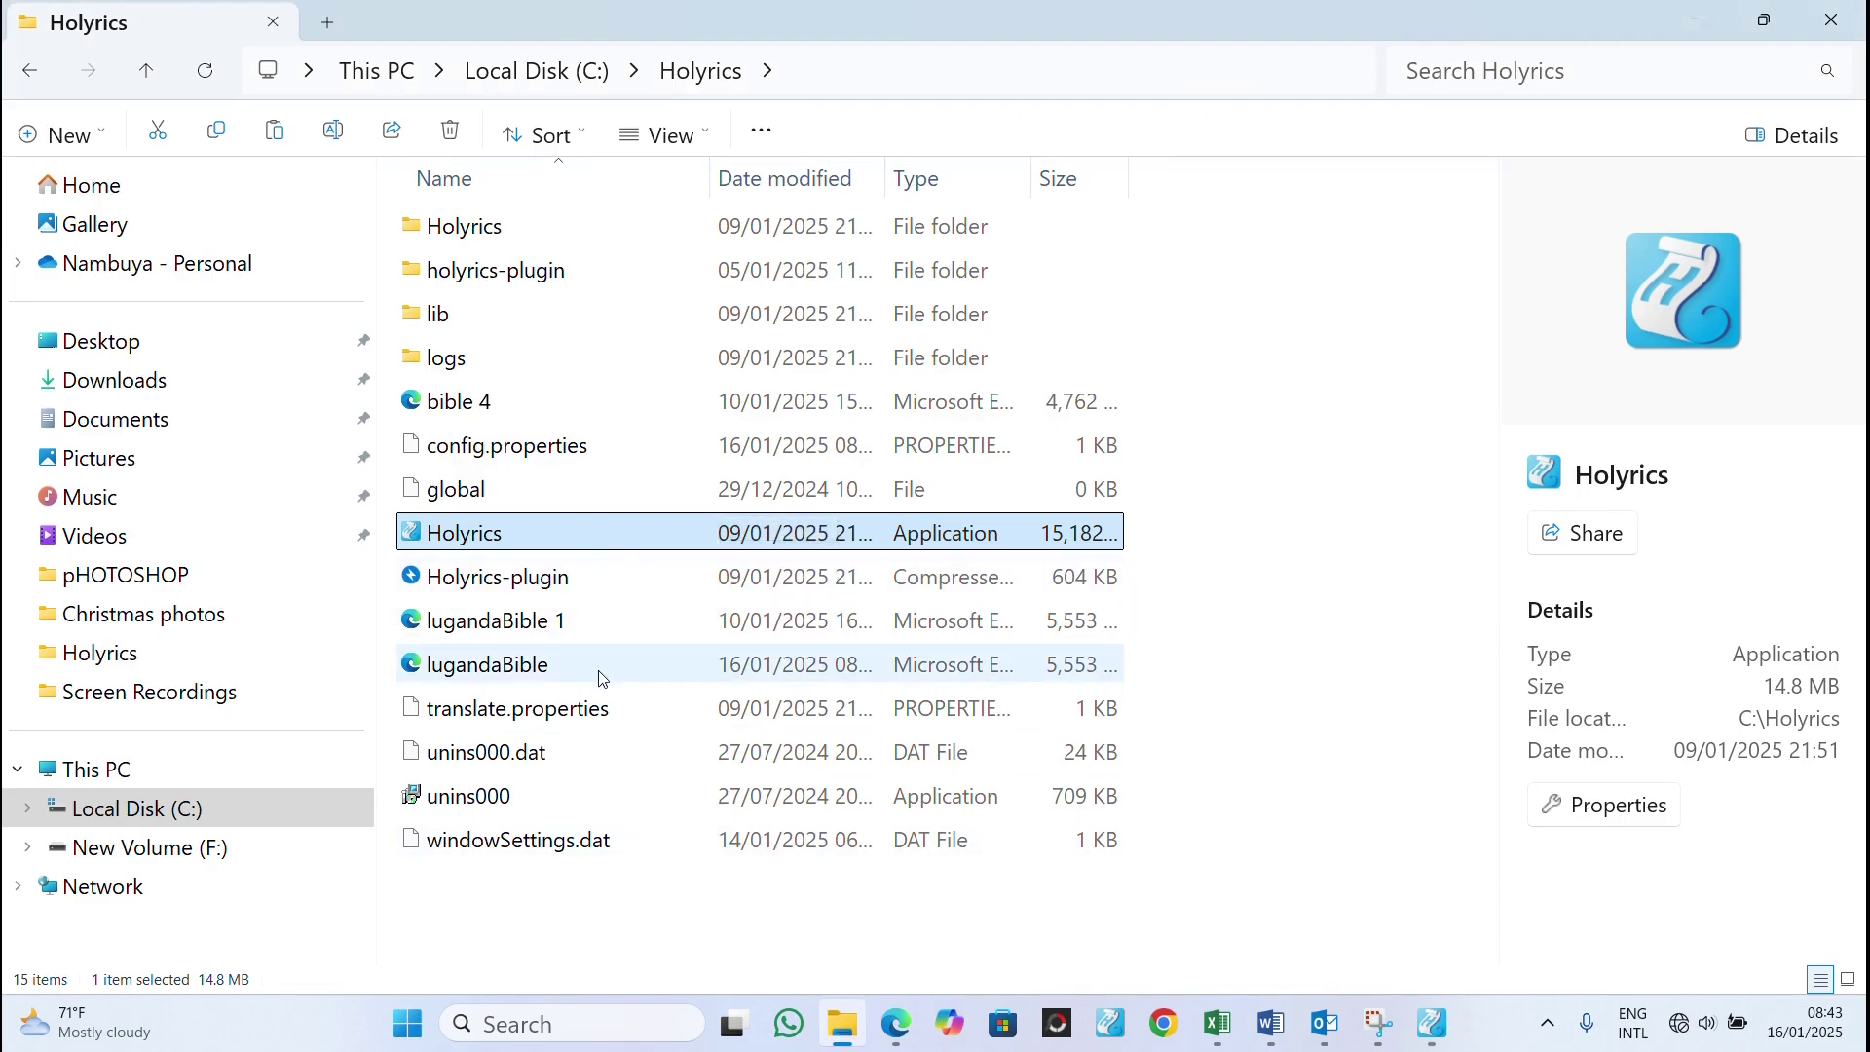
{"action": "right_click", "coordinate": [602, 679]}
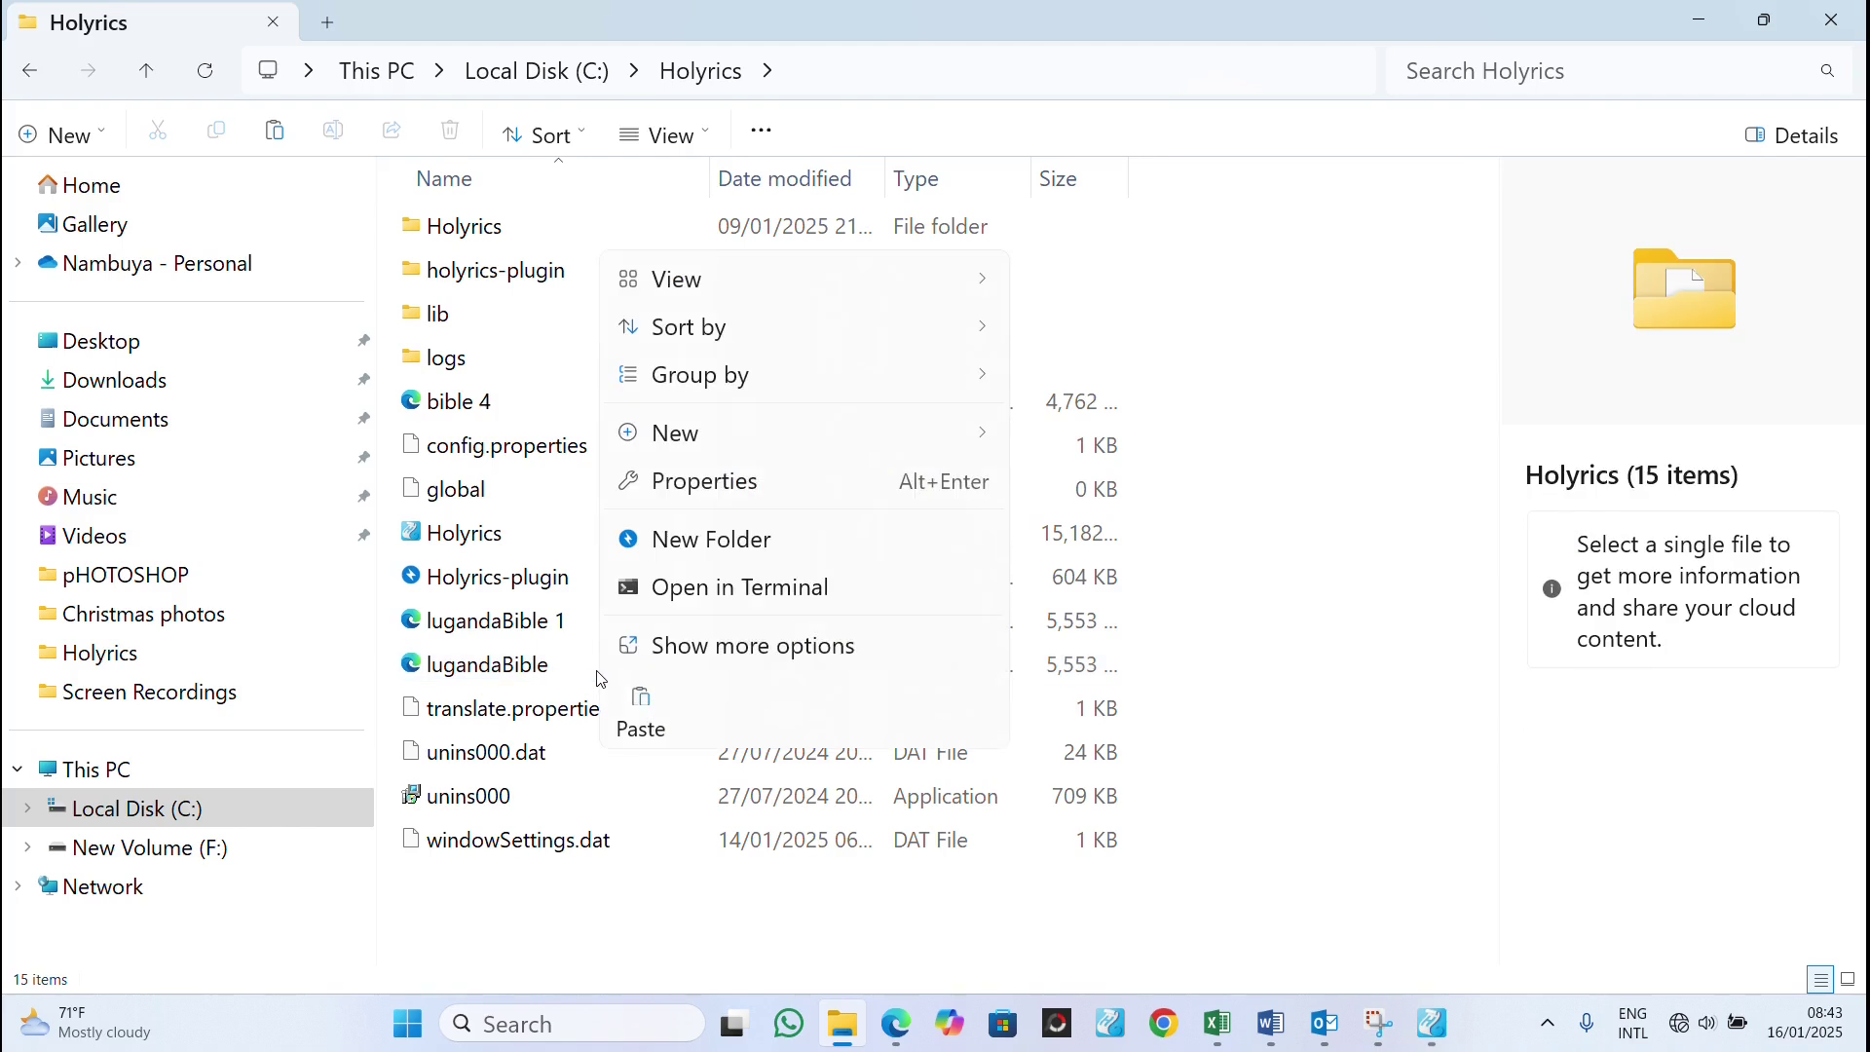
{"action": "left_click", "coordinate": [584, 666]}
{"action": "right_click", "coordinate": [584, 665]}
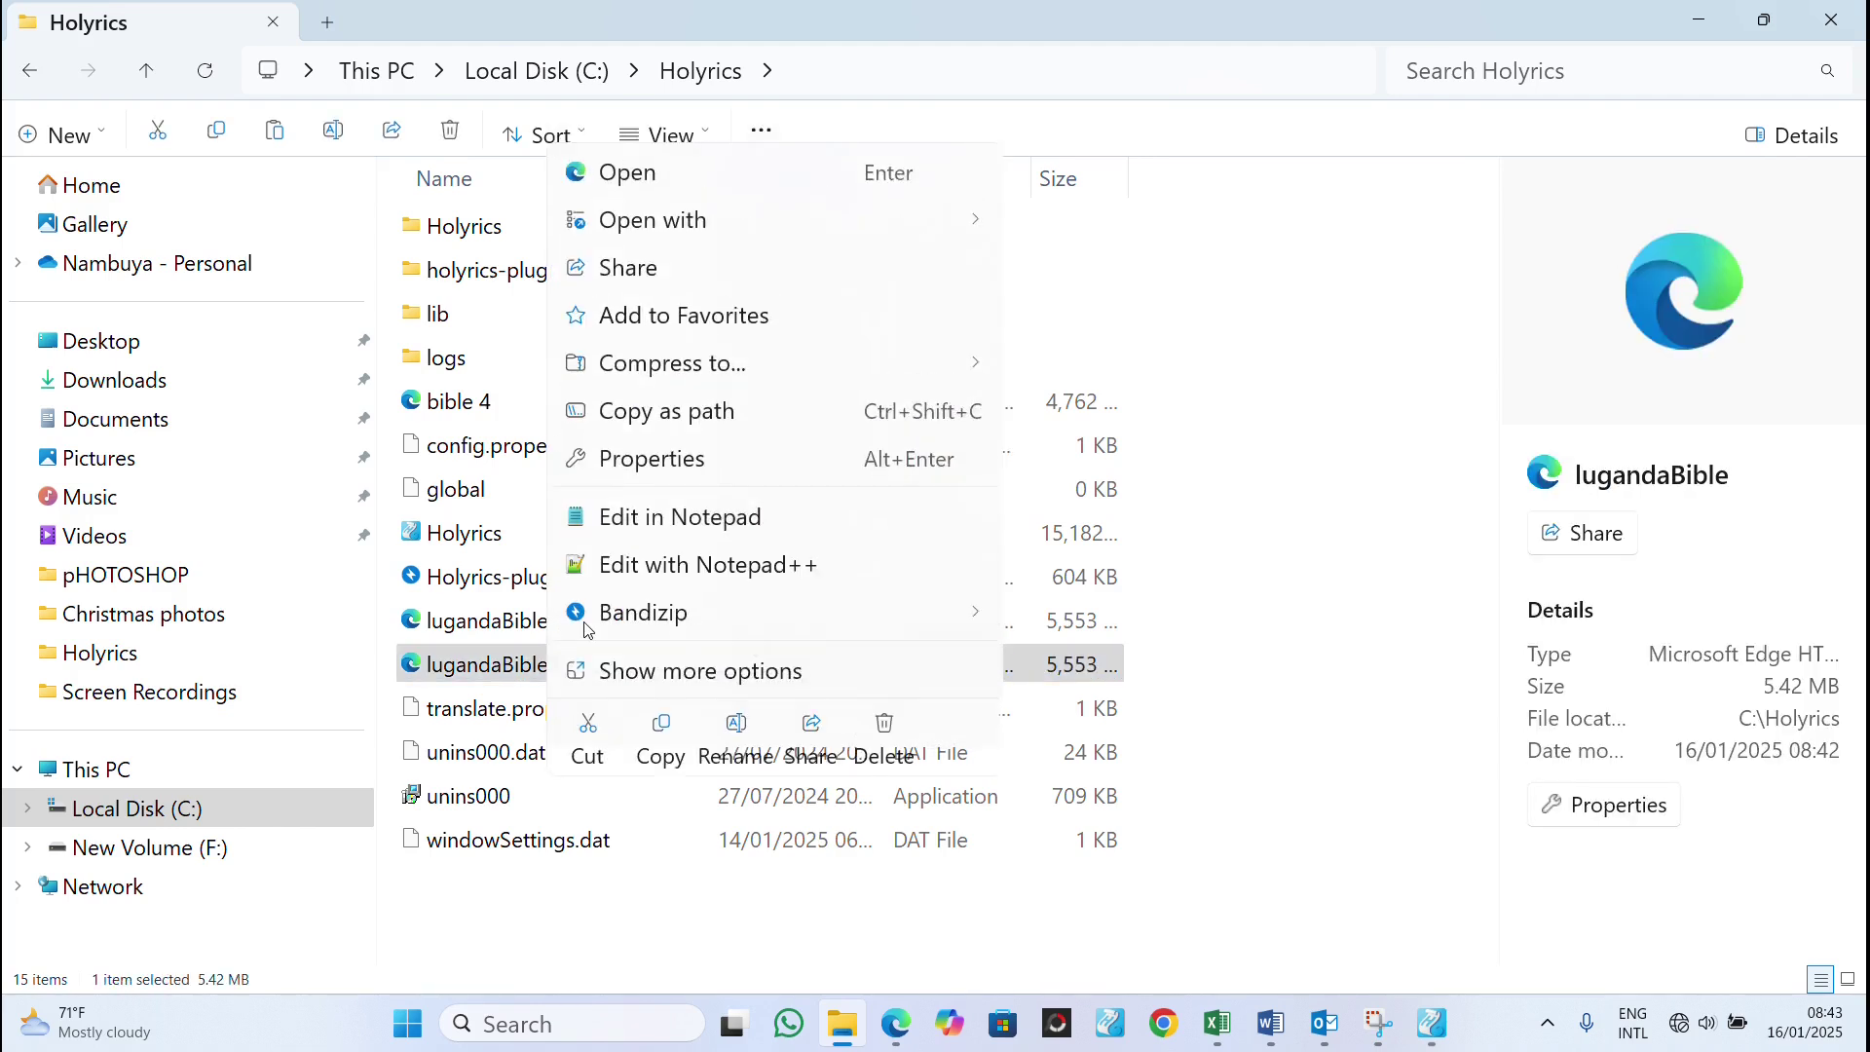
{"action": "left_click", "coordinate": [680, 575]}
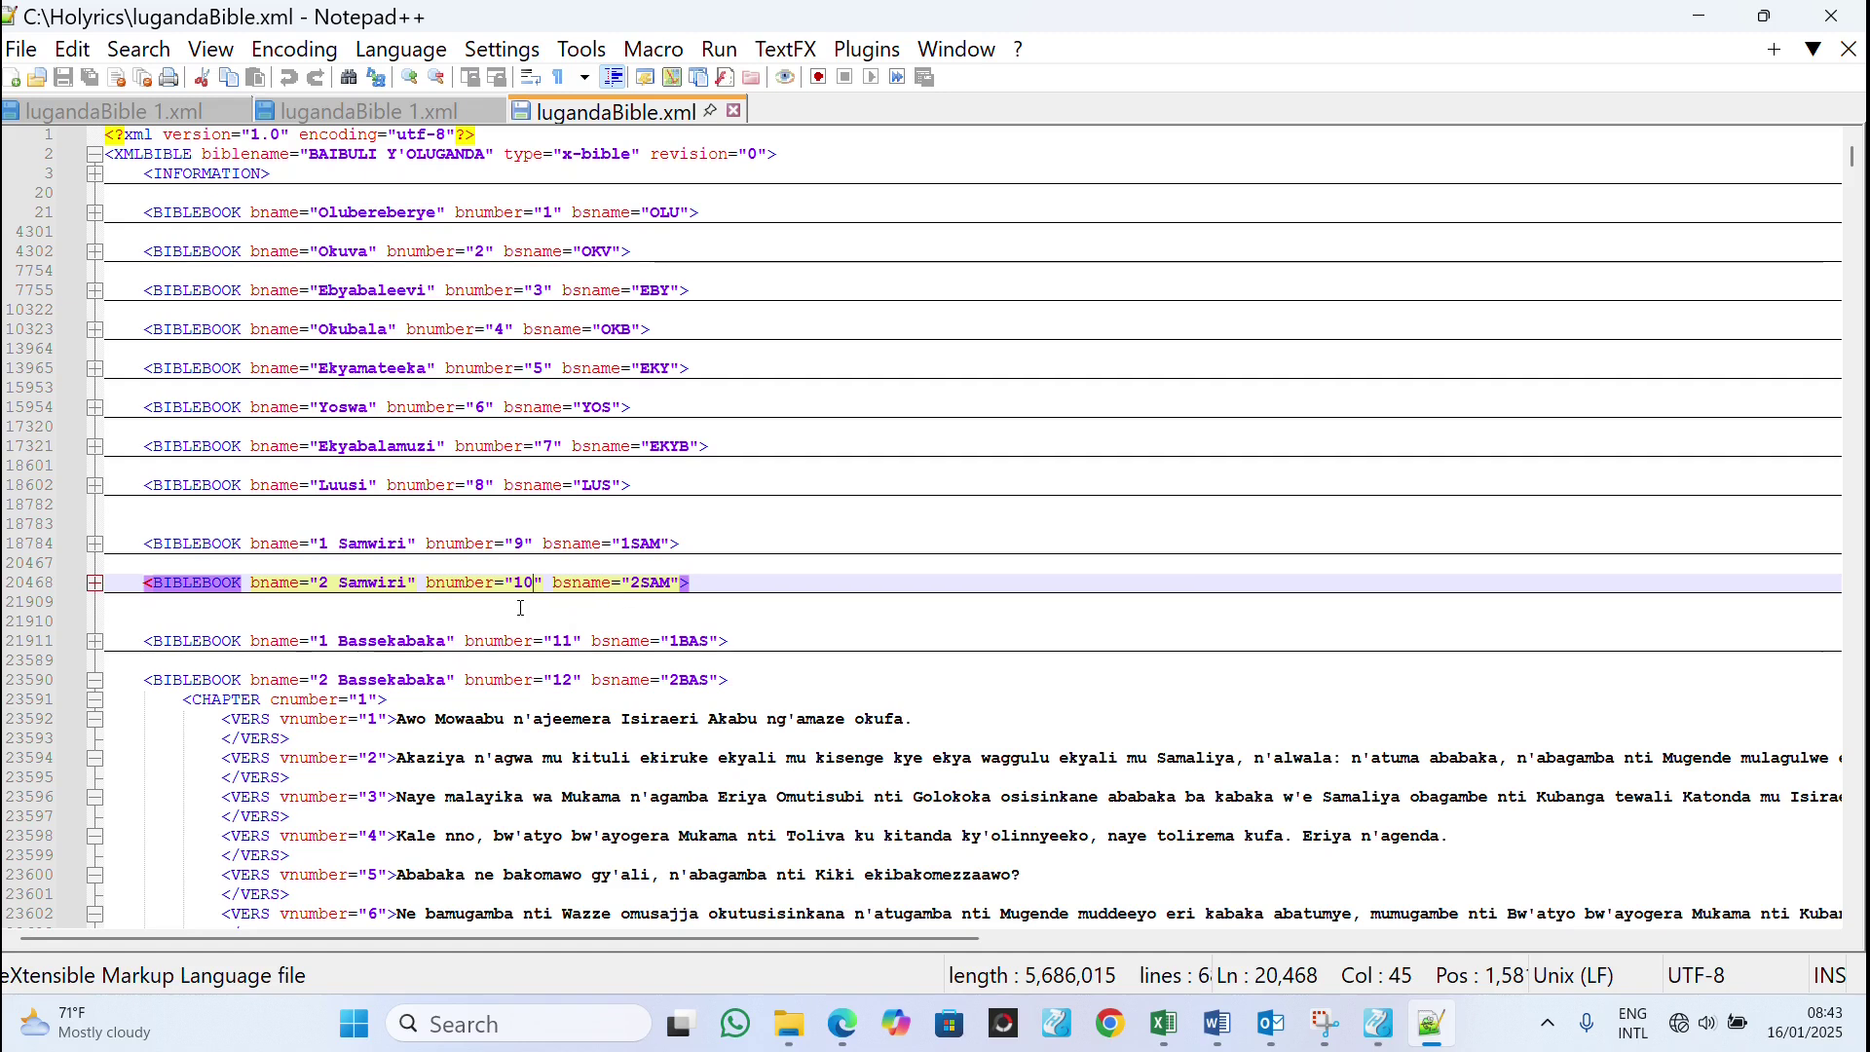
Step: Fold the 2 Bassekabaka, 1 and 2 Ebyomumirembe, Ezera and Nekkemiya books
{"action": "left_click", "coordinate": [94, 679]}
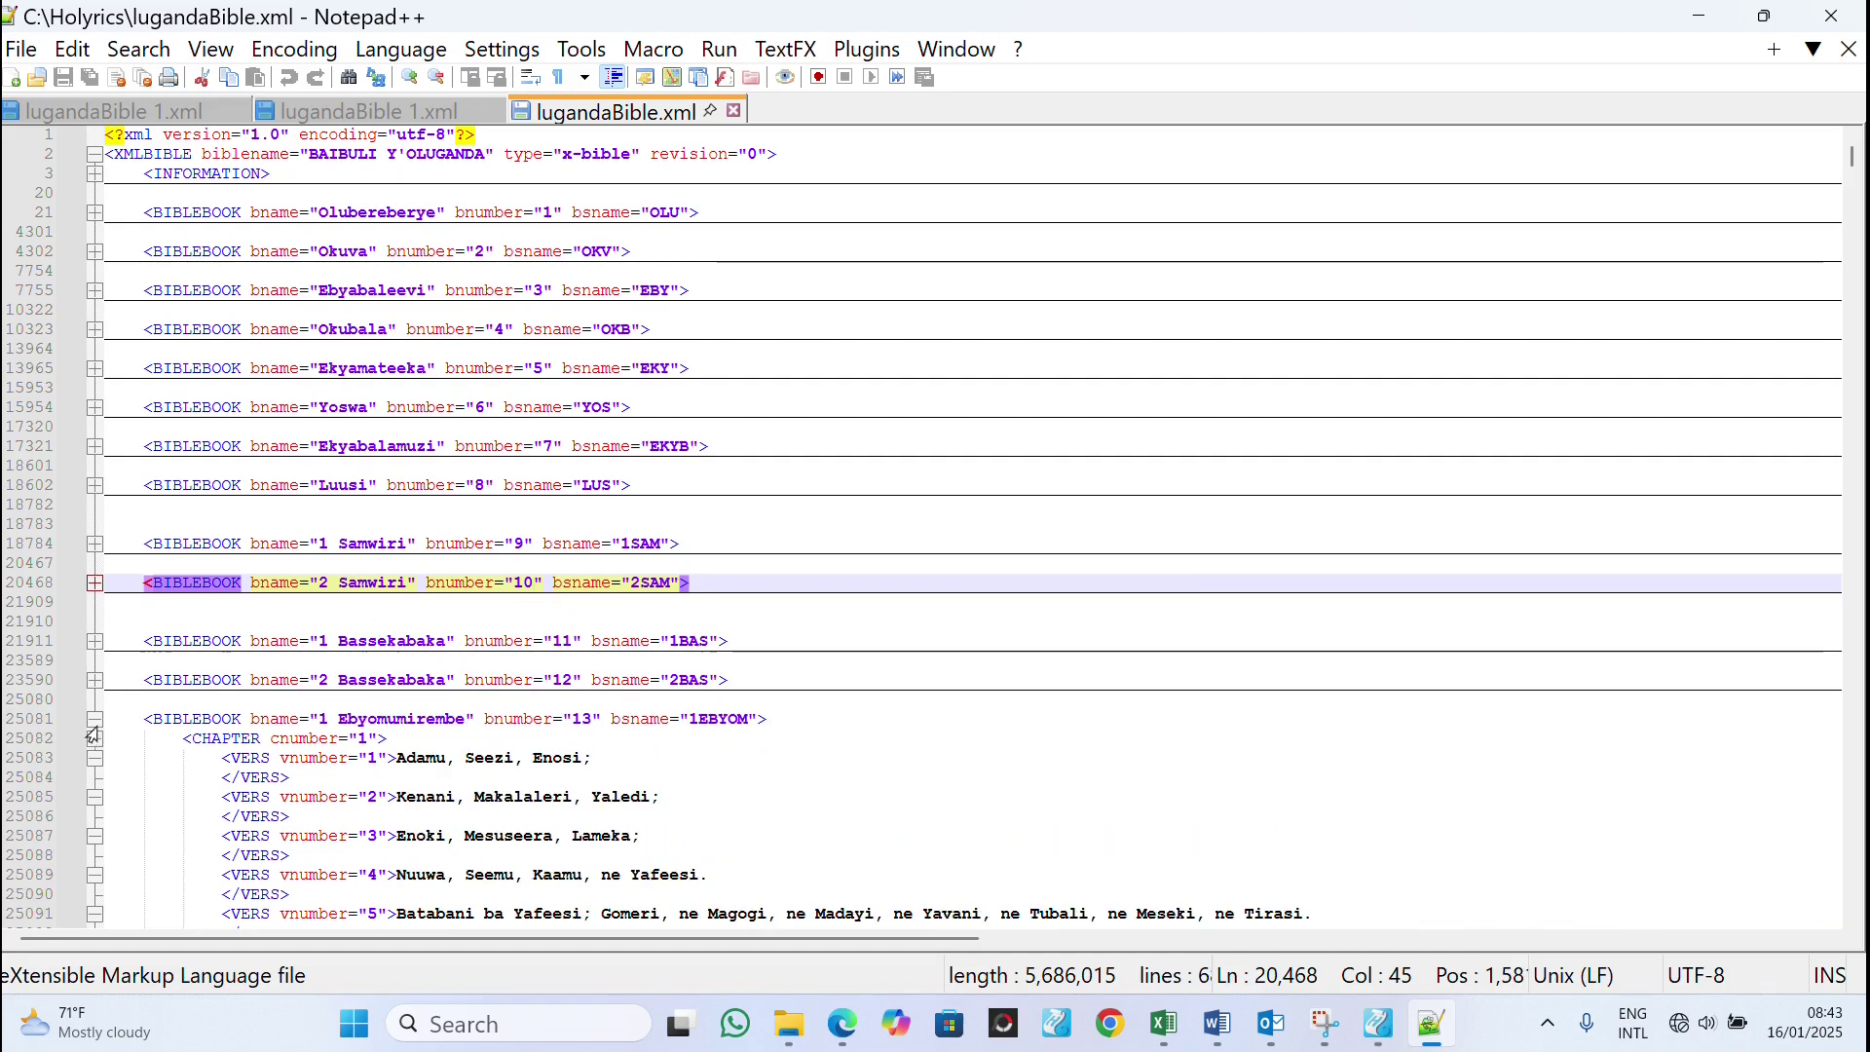
{"action": "left_click", "coordinate": [94, 721]}
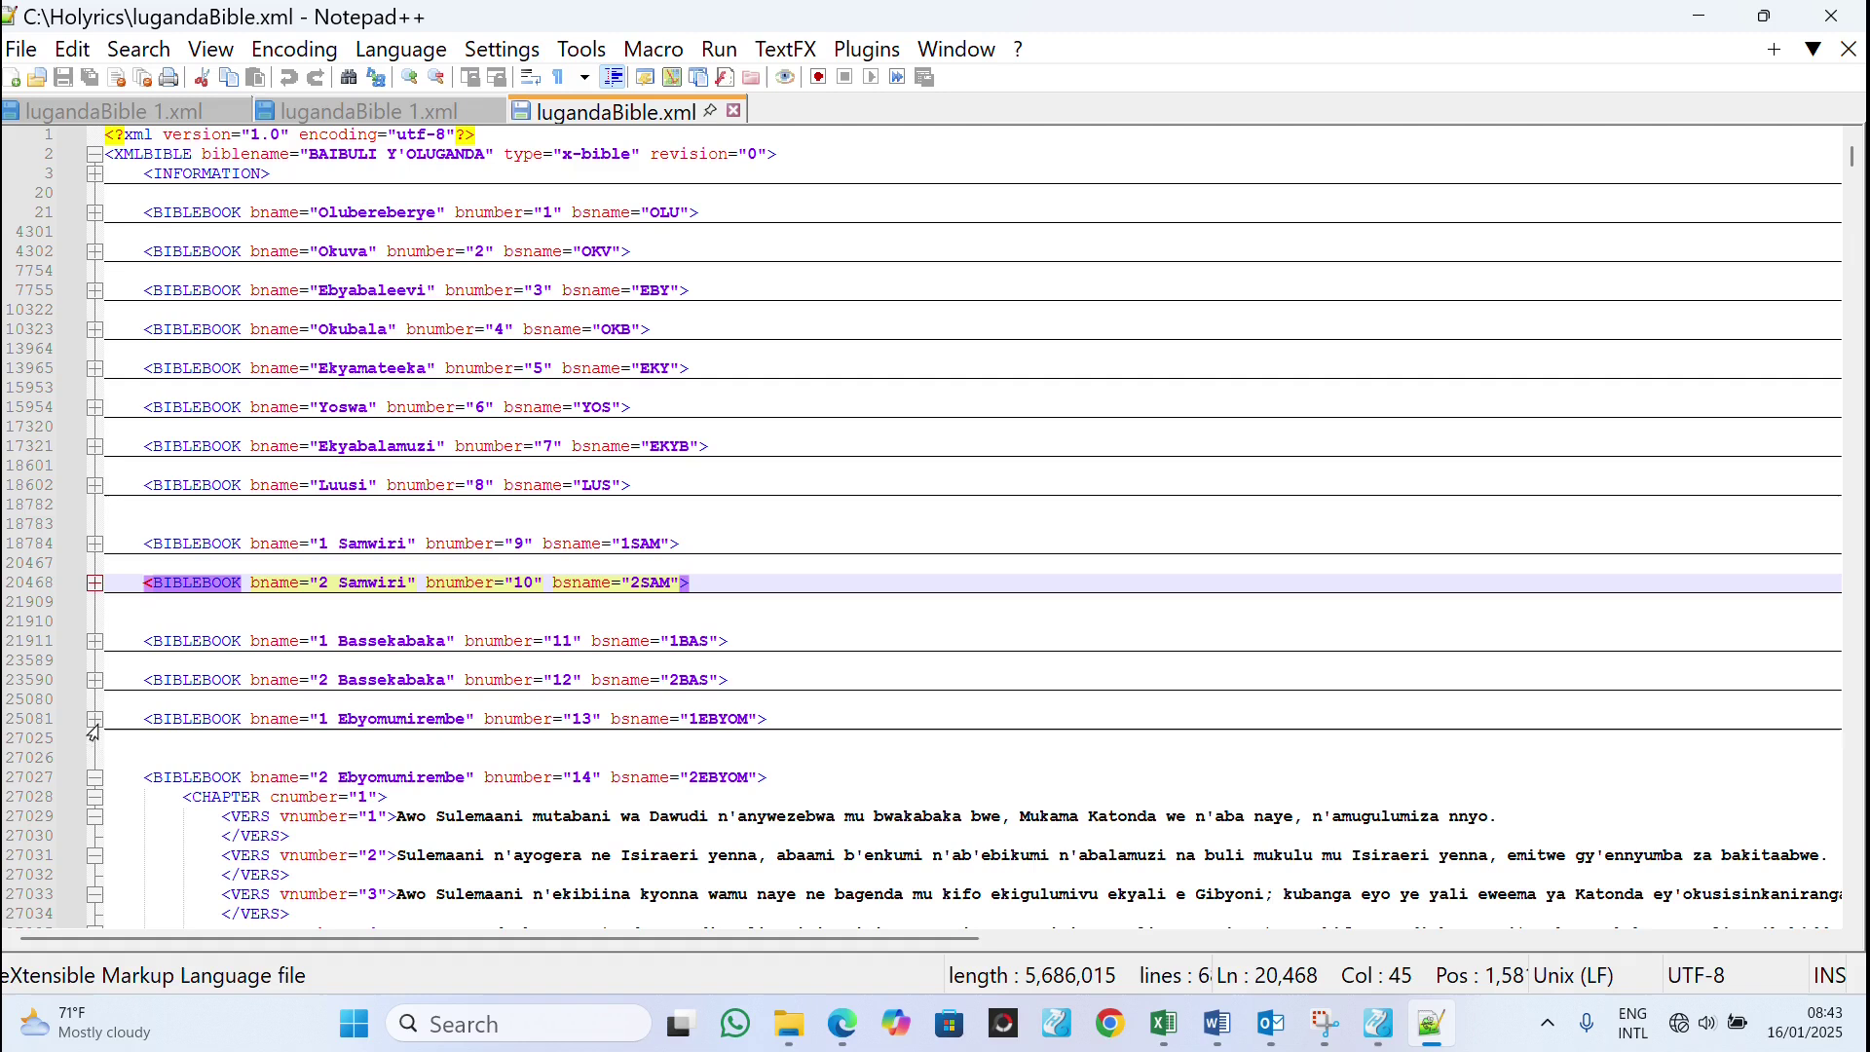
{"action": "left_click", "coordinate": [95, 777]}
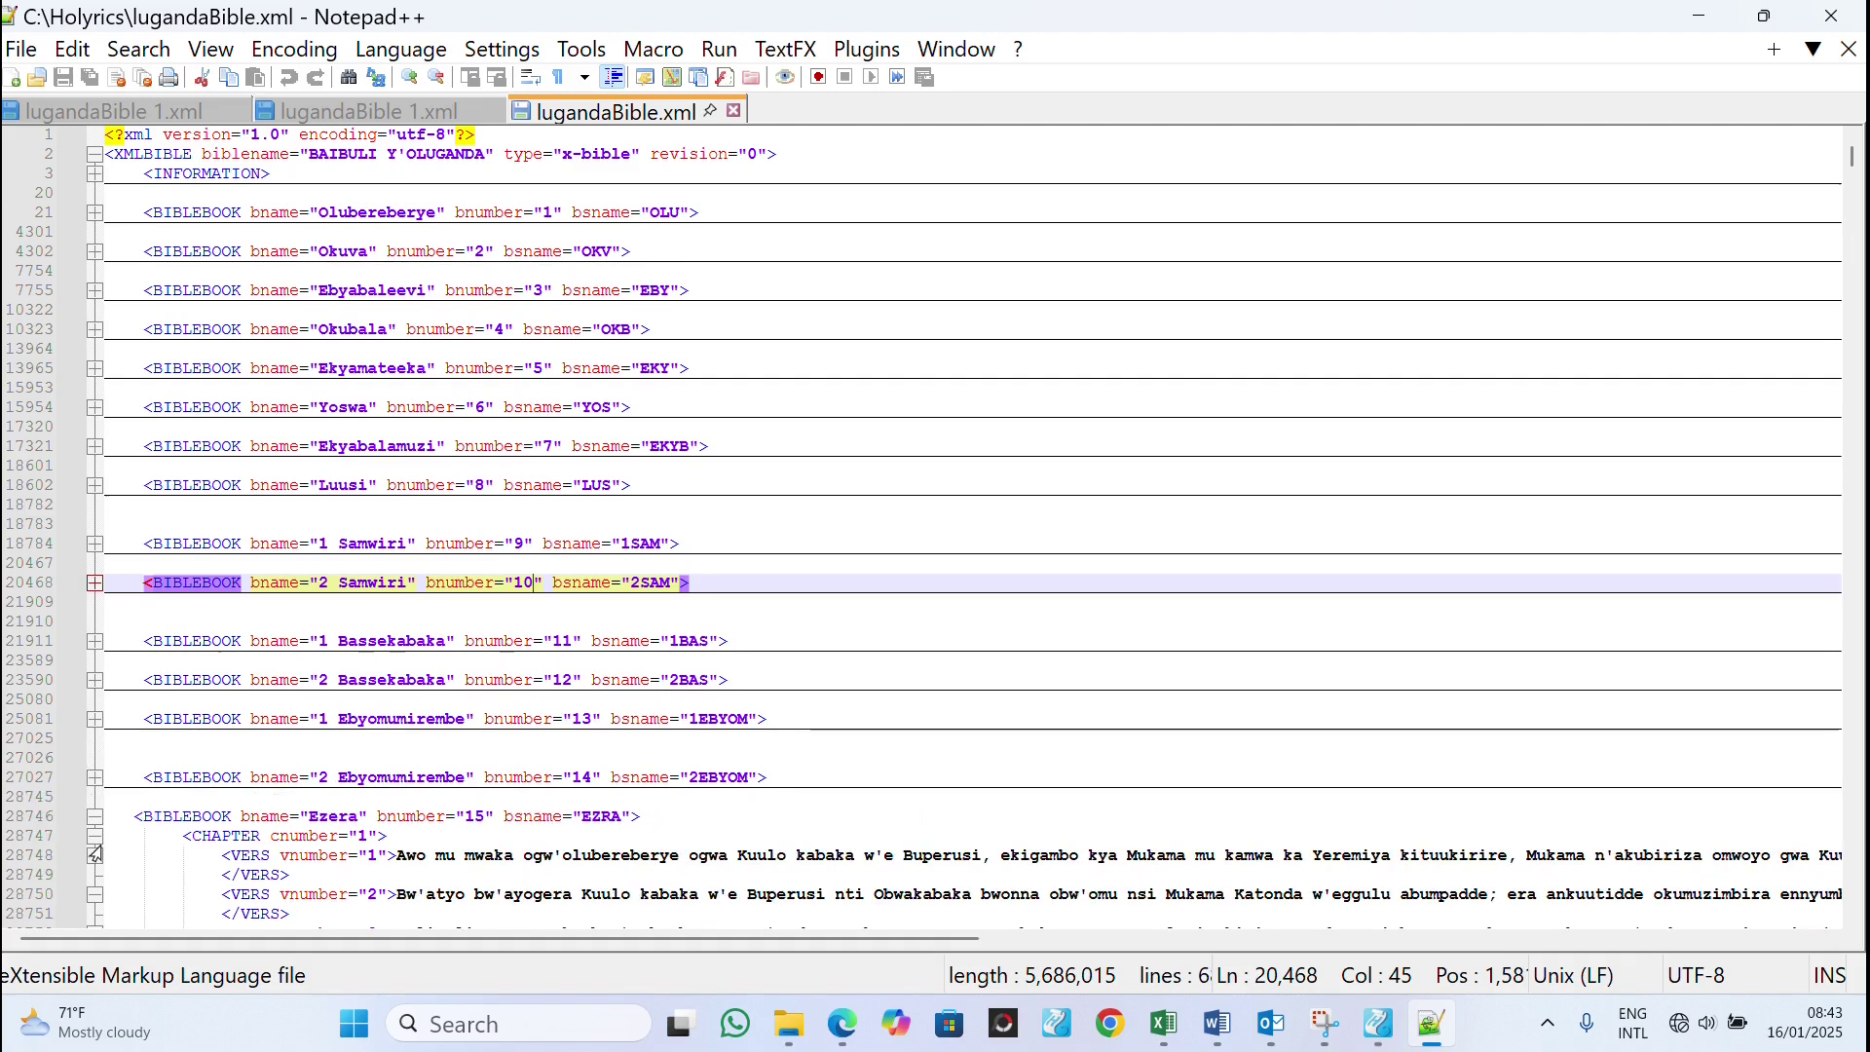
{"action": "left_click", "coordinate": [95, 816]}
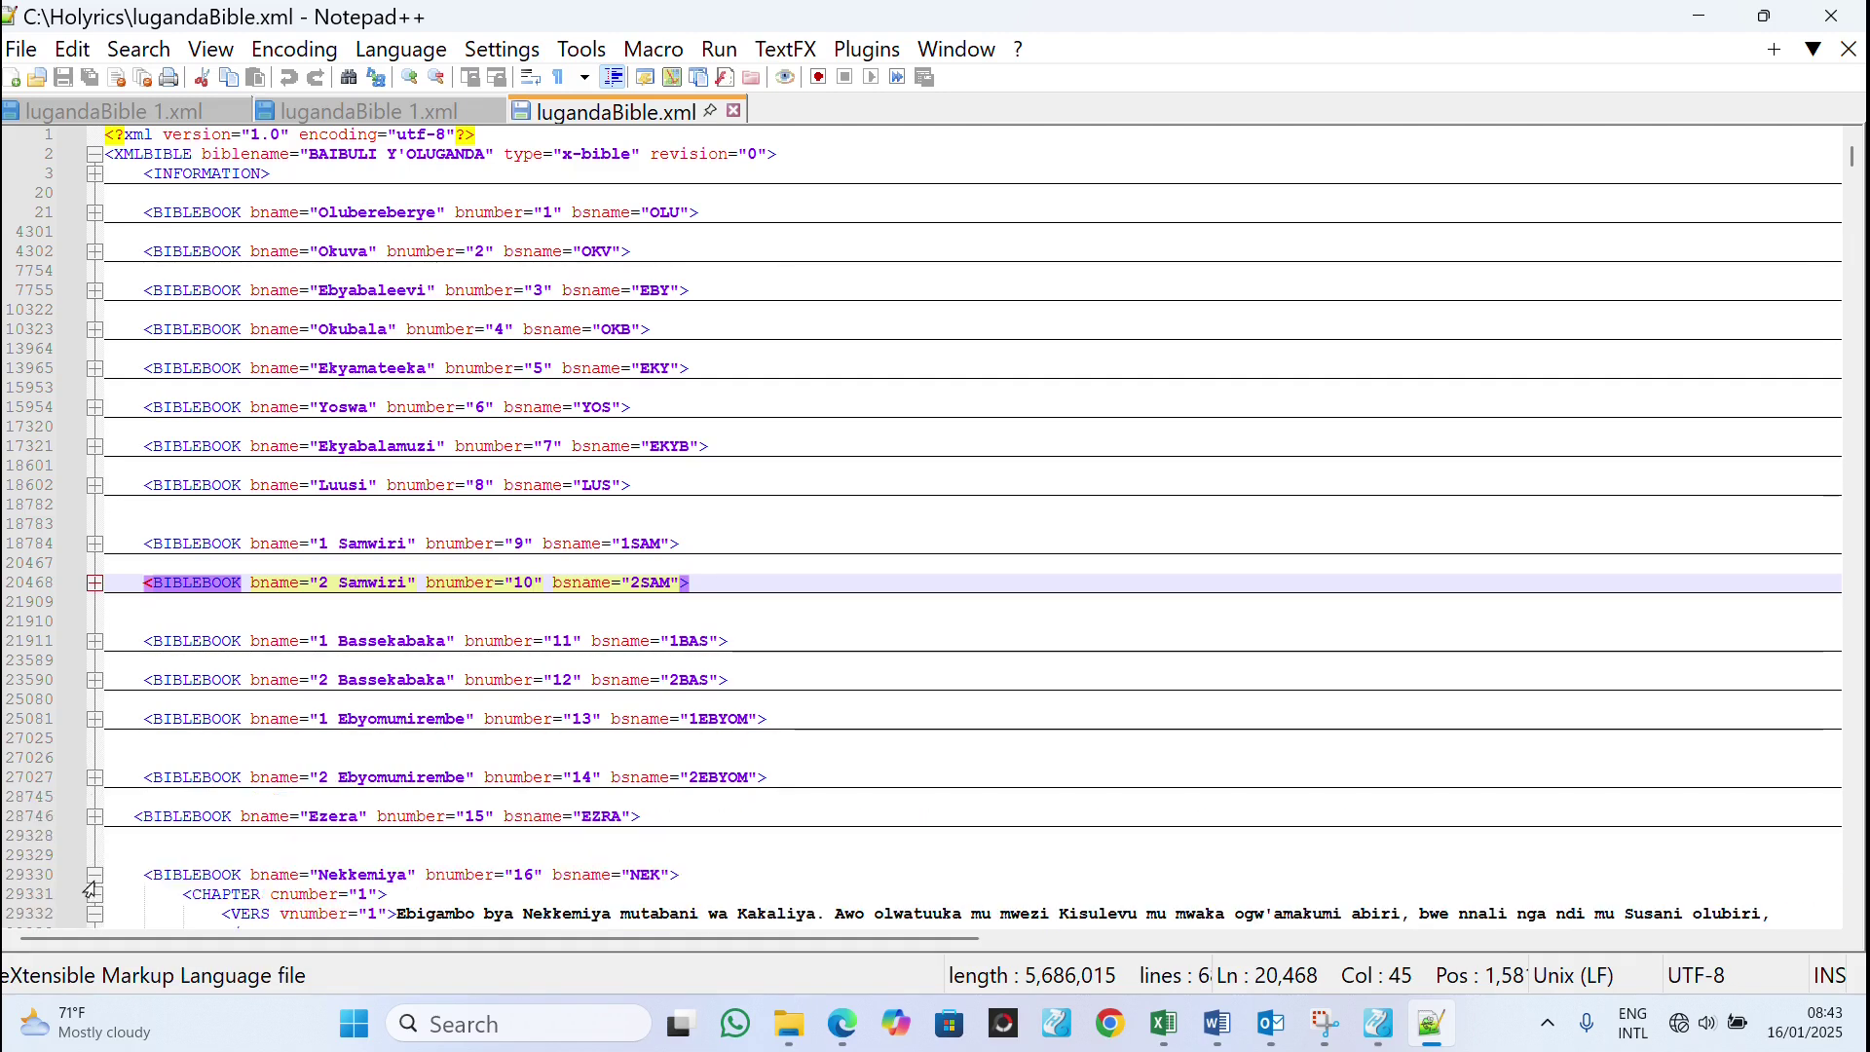
{"action": "left_click", "coordinate": [95, 874]}
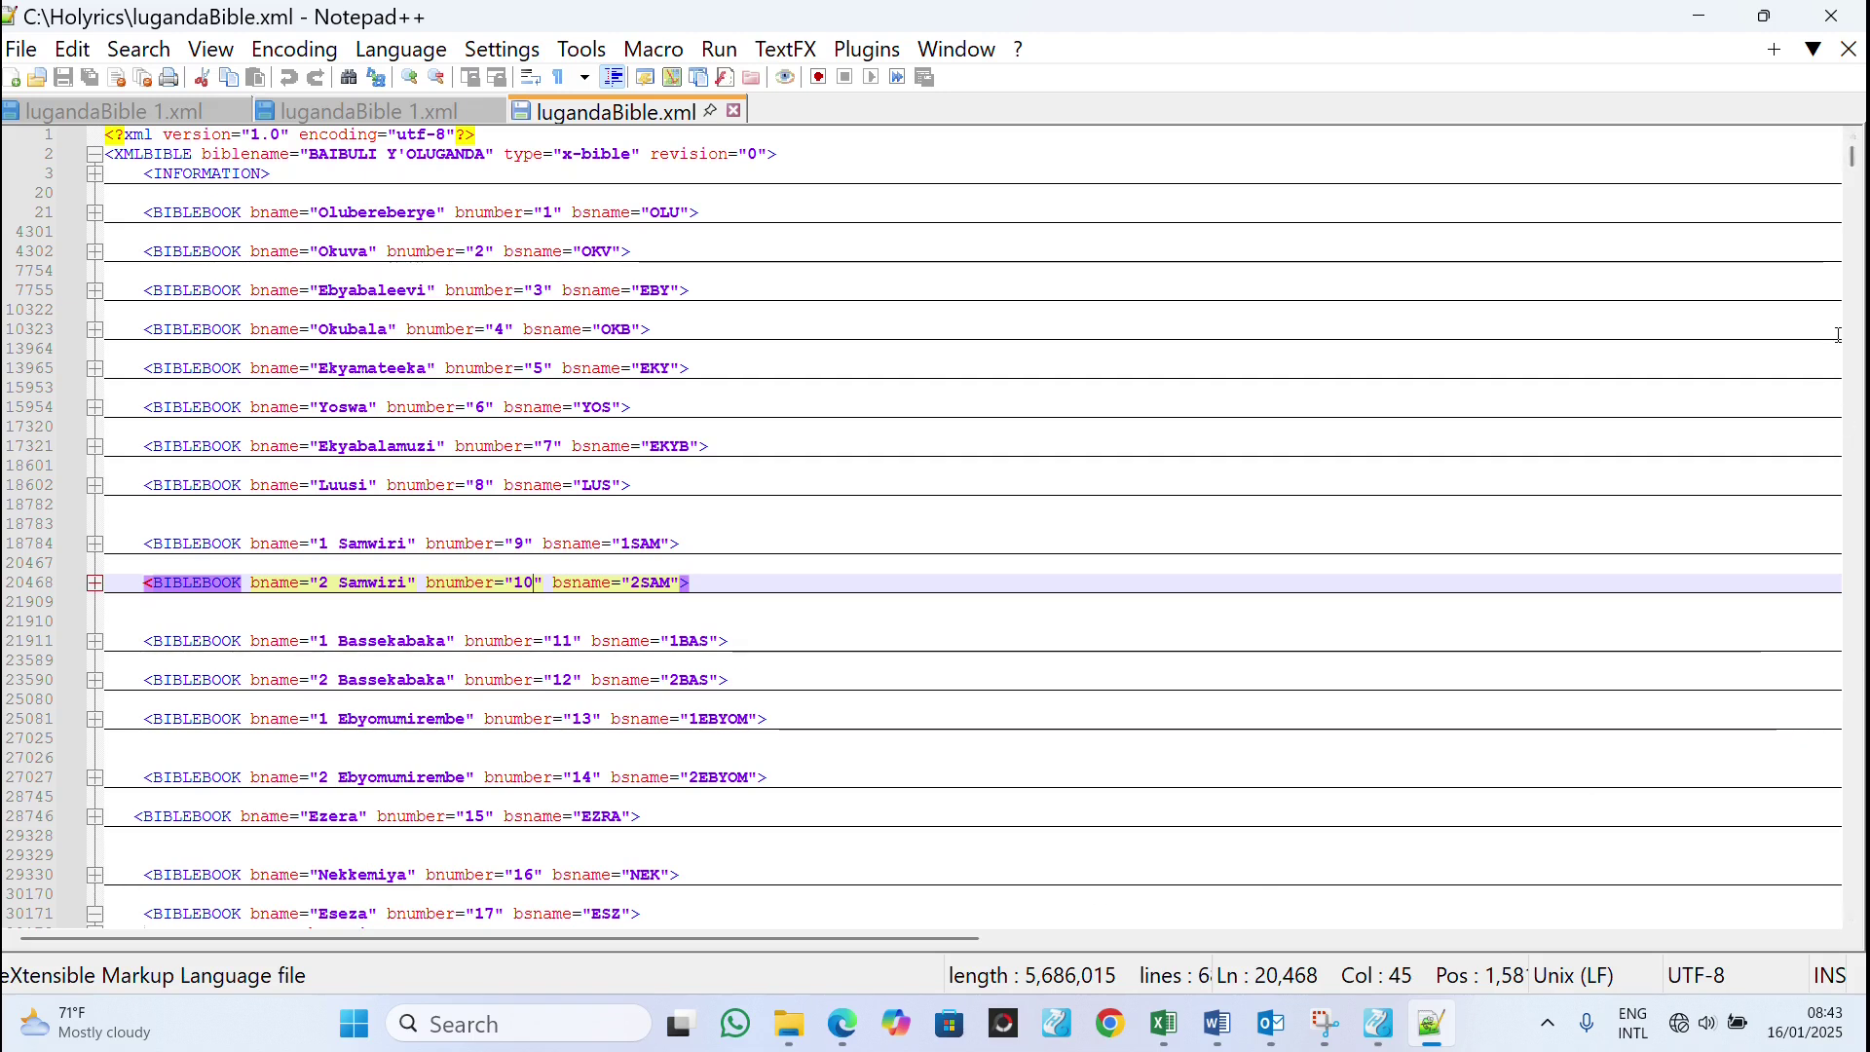
Step: Fold the Eseza, Yobu and Zabbuli books
{"action": "scroll", "coordinate": [1852, 923], "scroll_direction": "down", "scroll_amount": 1}
{"action": "left_click", "coordinate": [1852, 923]}
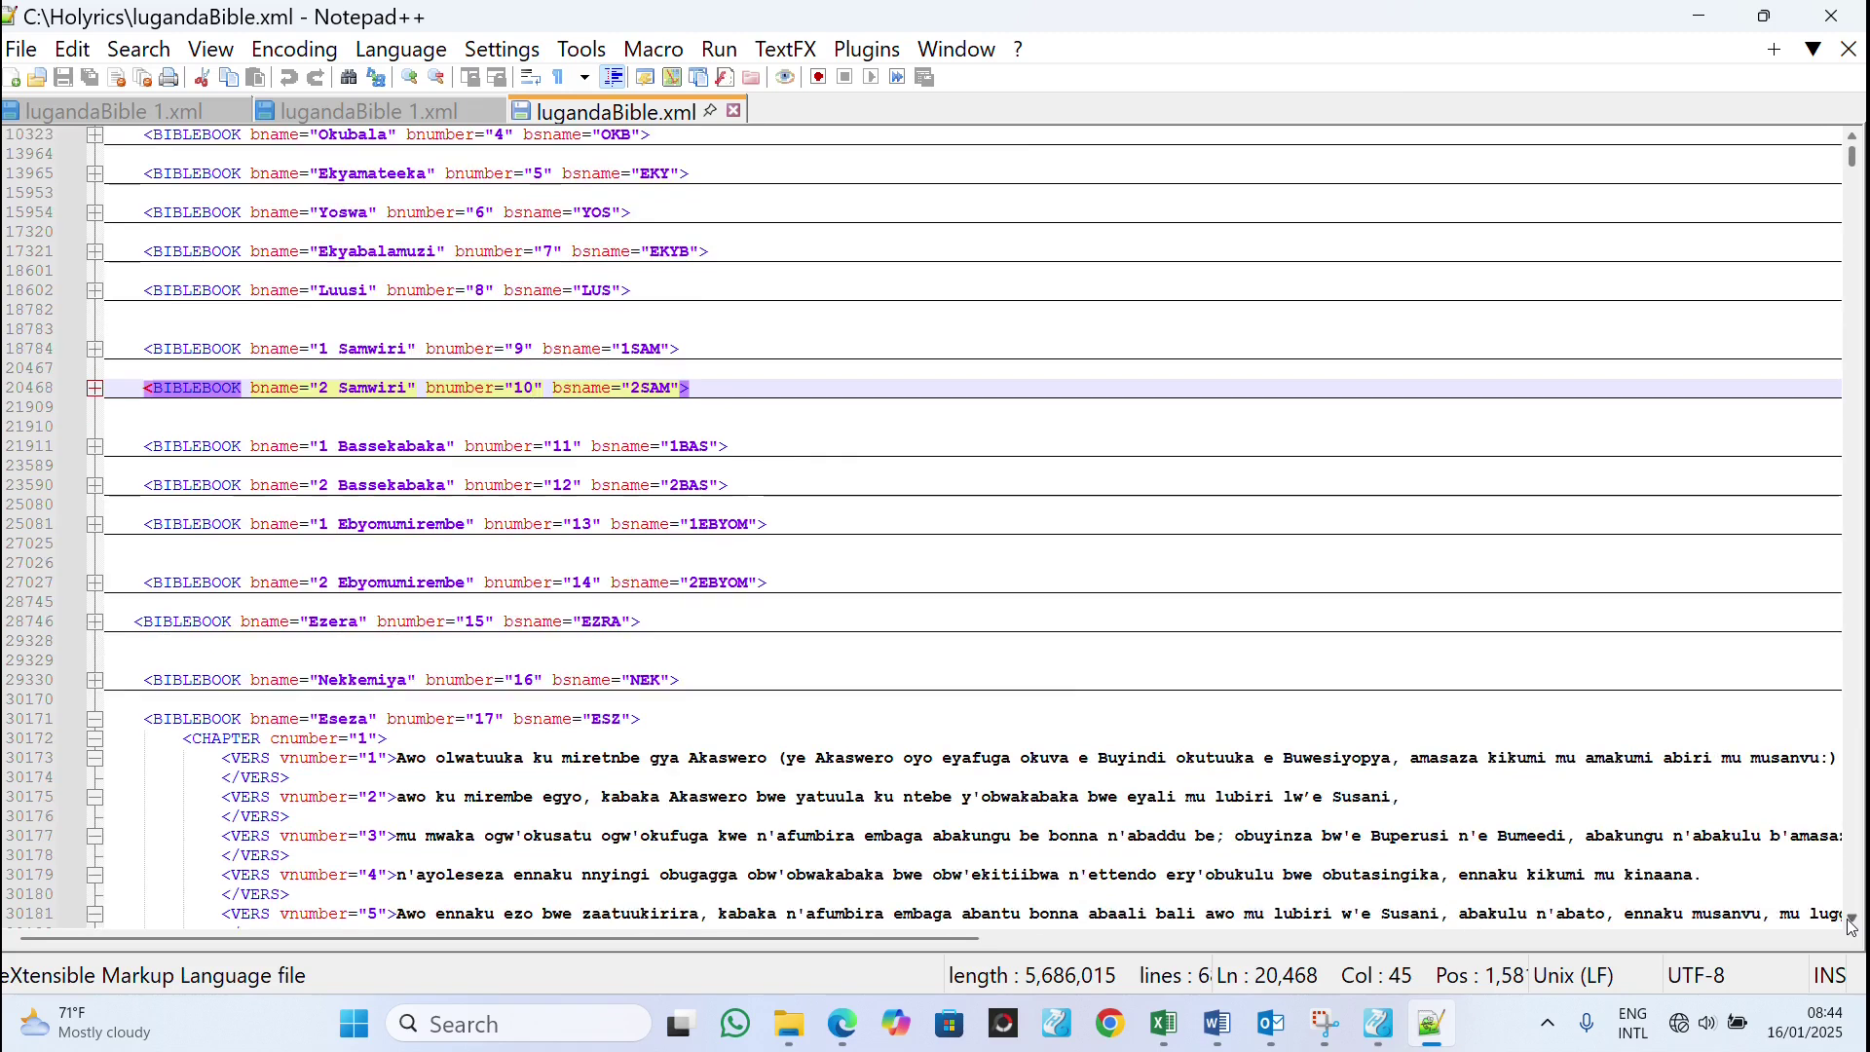
{"action": "left_click_drag", "start_coordinate": [1852, 923], "coordinate": [1851, 923]}
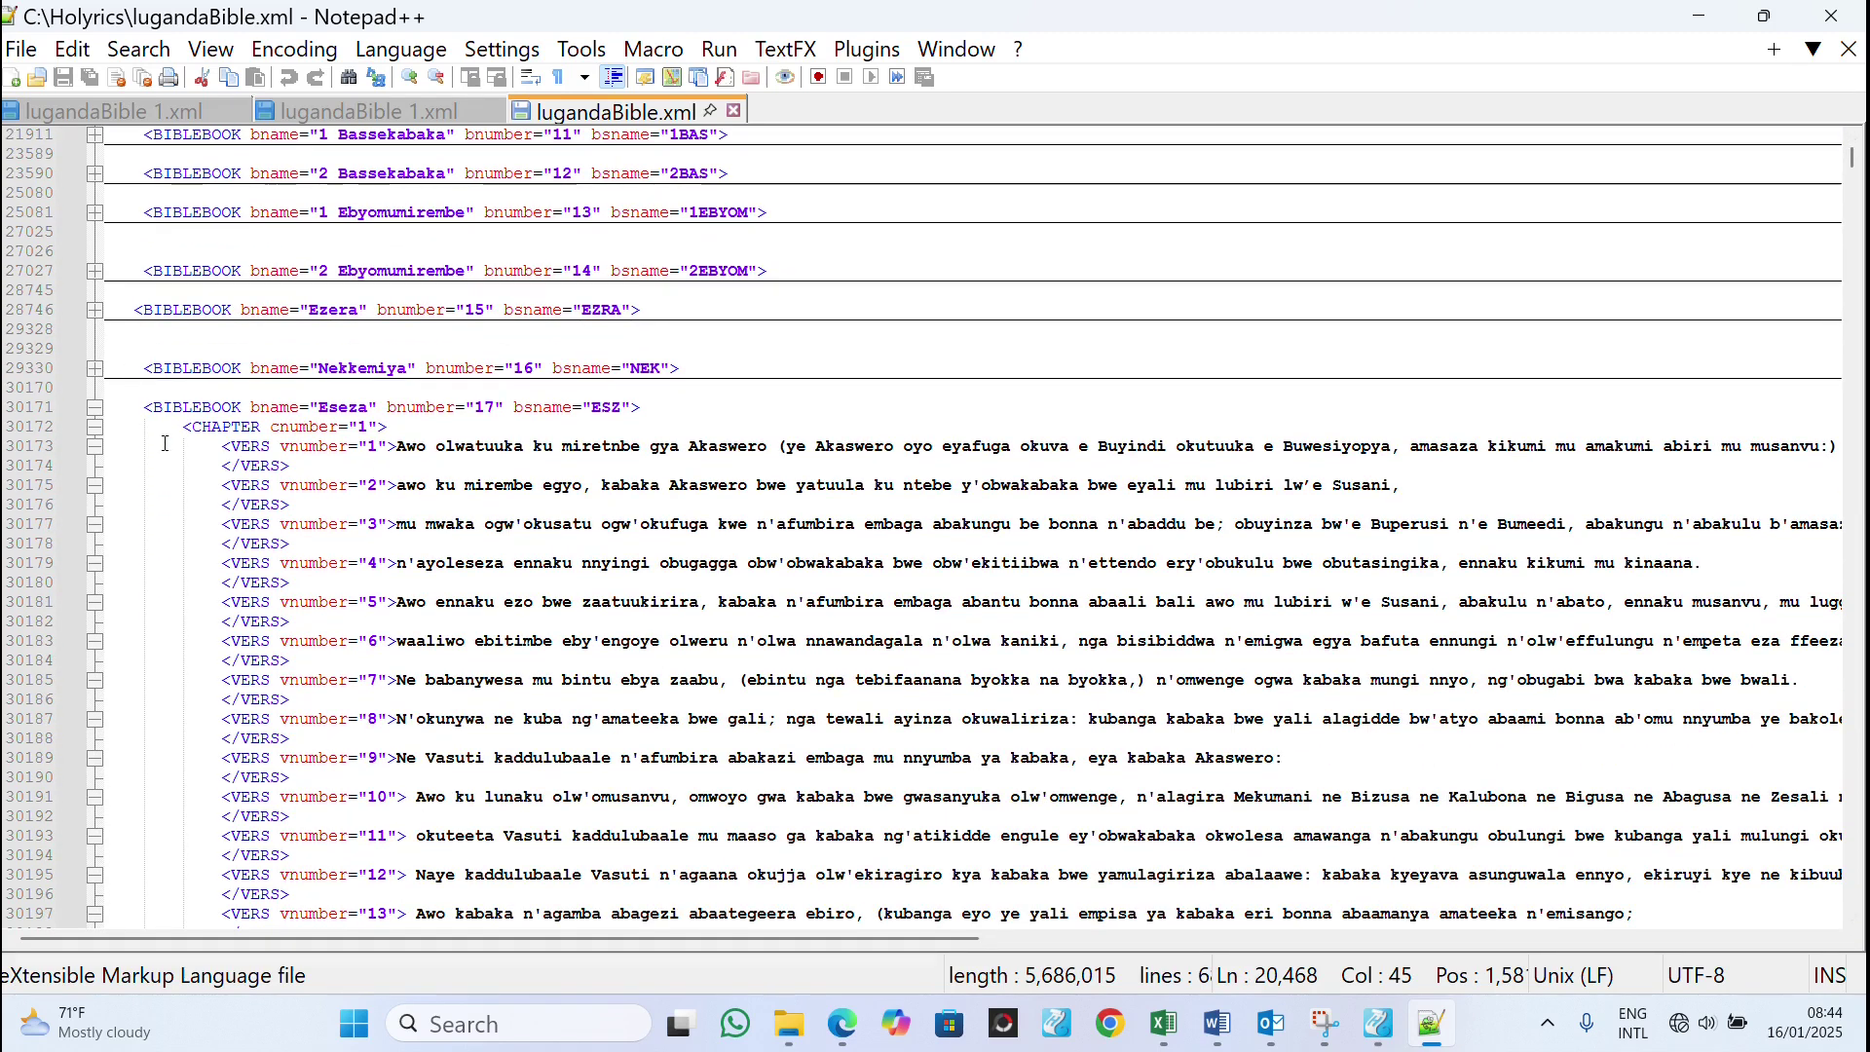
{"action": "left_click", "coordinate": [90, 428]}
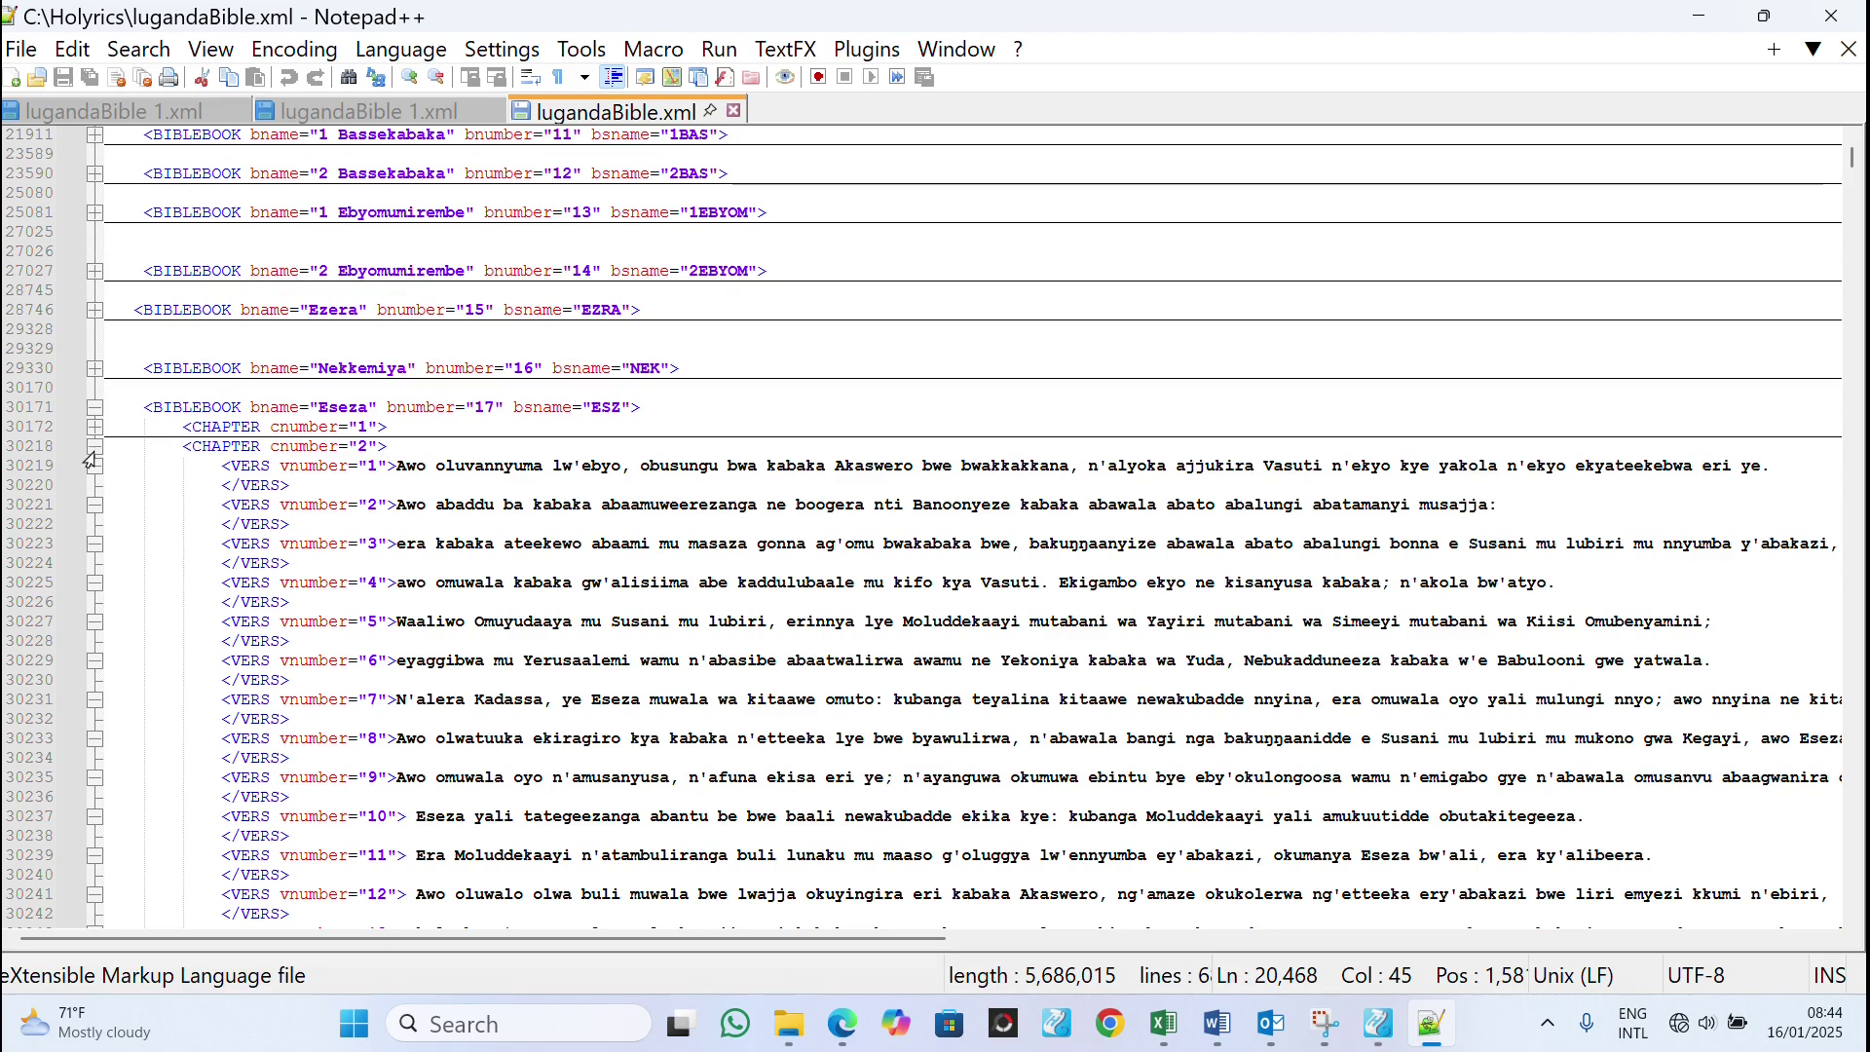
{"action": "left_click", "coordinate": [93, 409]}
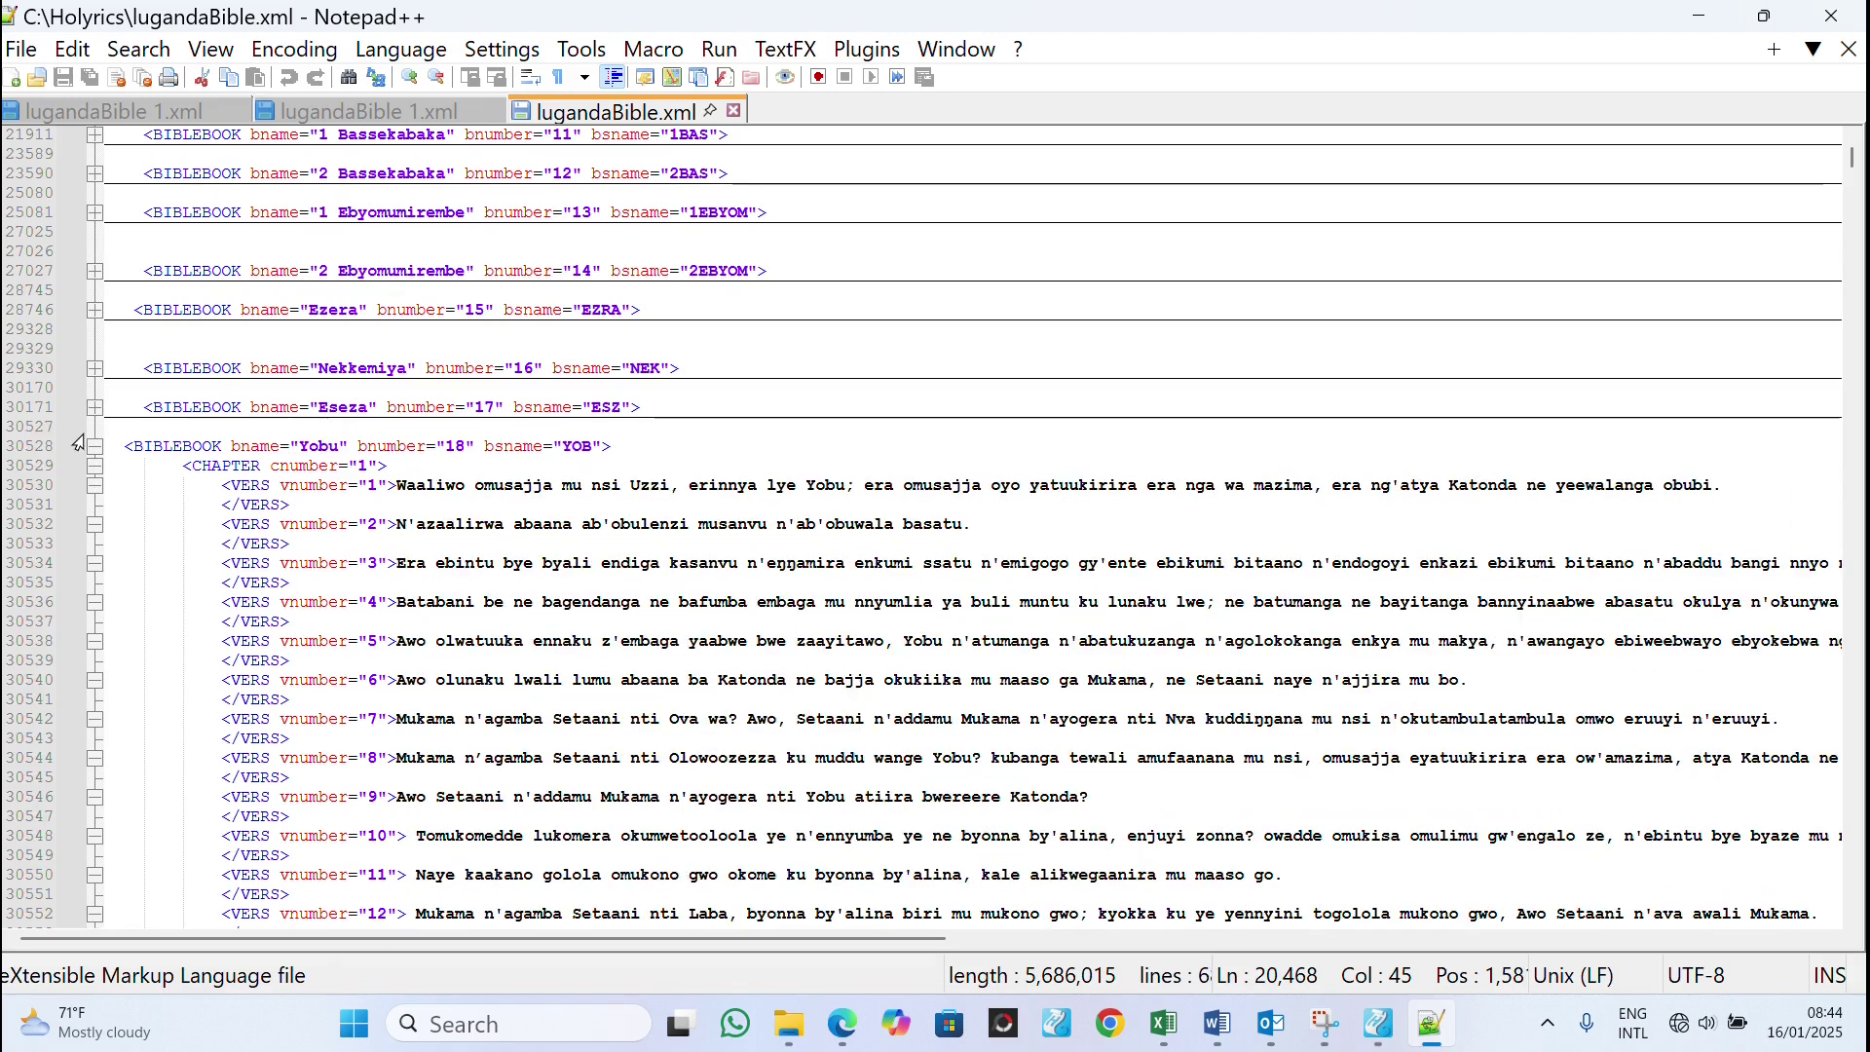
{"action": "left_click", "coordinate": [90, 447]}
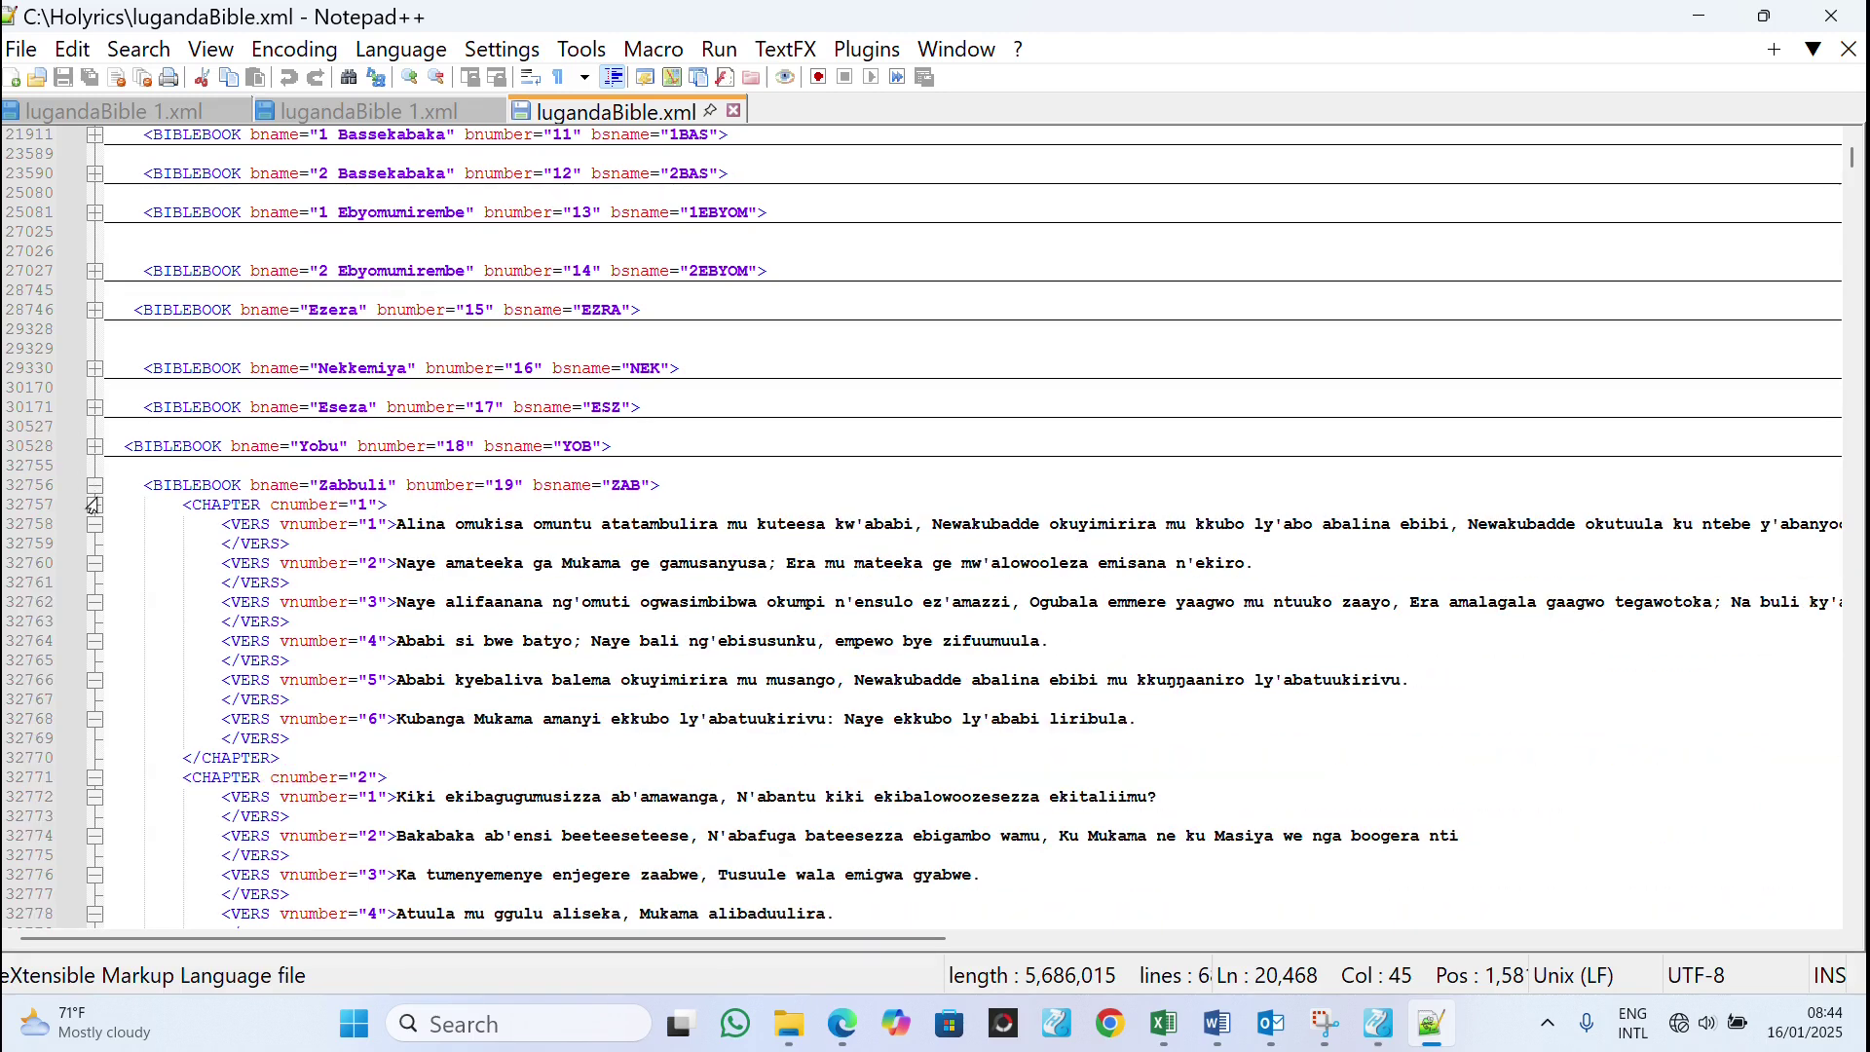
{"action": "left_click", "coordinate": [92, 487]}
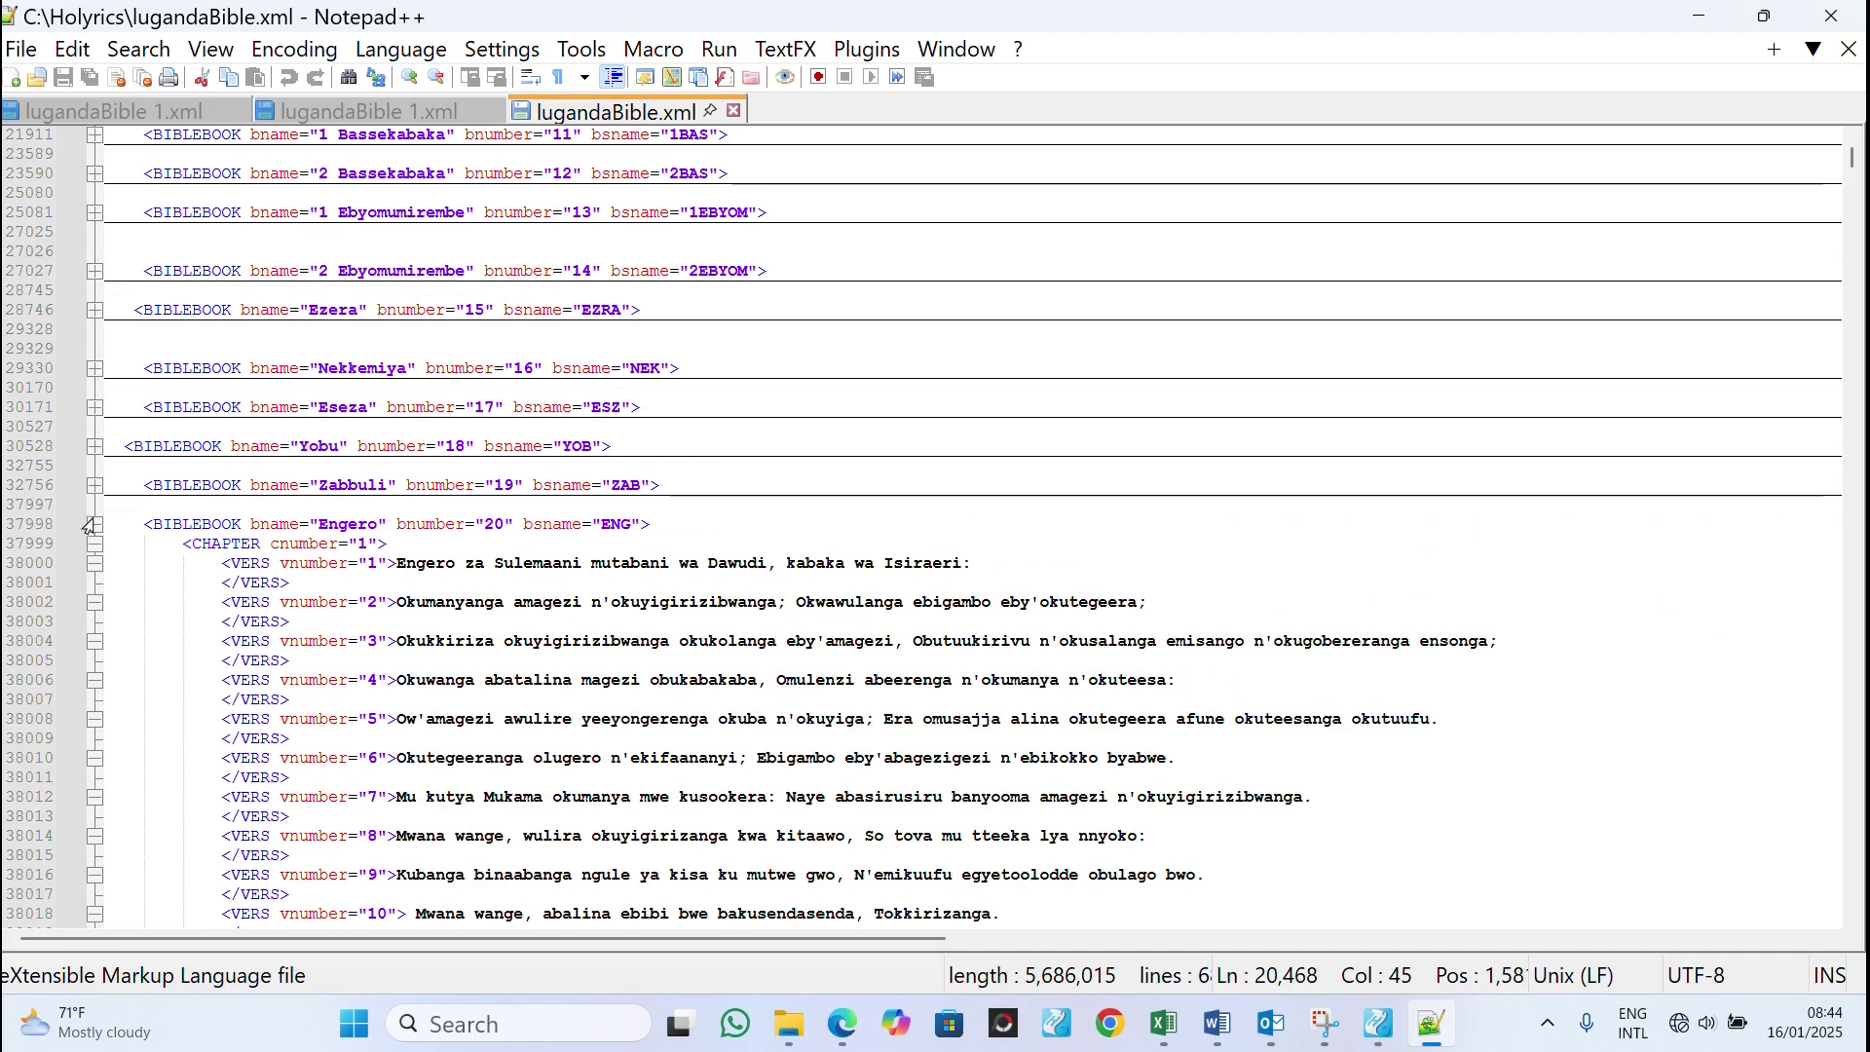
Step: Fold Engero, Omubuulizi, Oluyimba lwa Sulemaani, Isaaya, Yeremiya, Okukungubaga, Ezekyeri and Danyeri
{"action": "left_click", "coordinate": [93, 526]}
{"action": "left_click", "coordinate": [92, 565]}
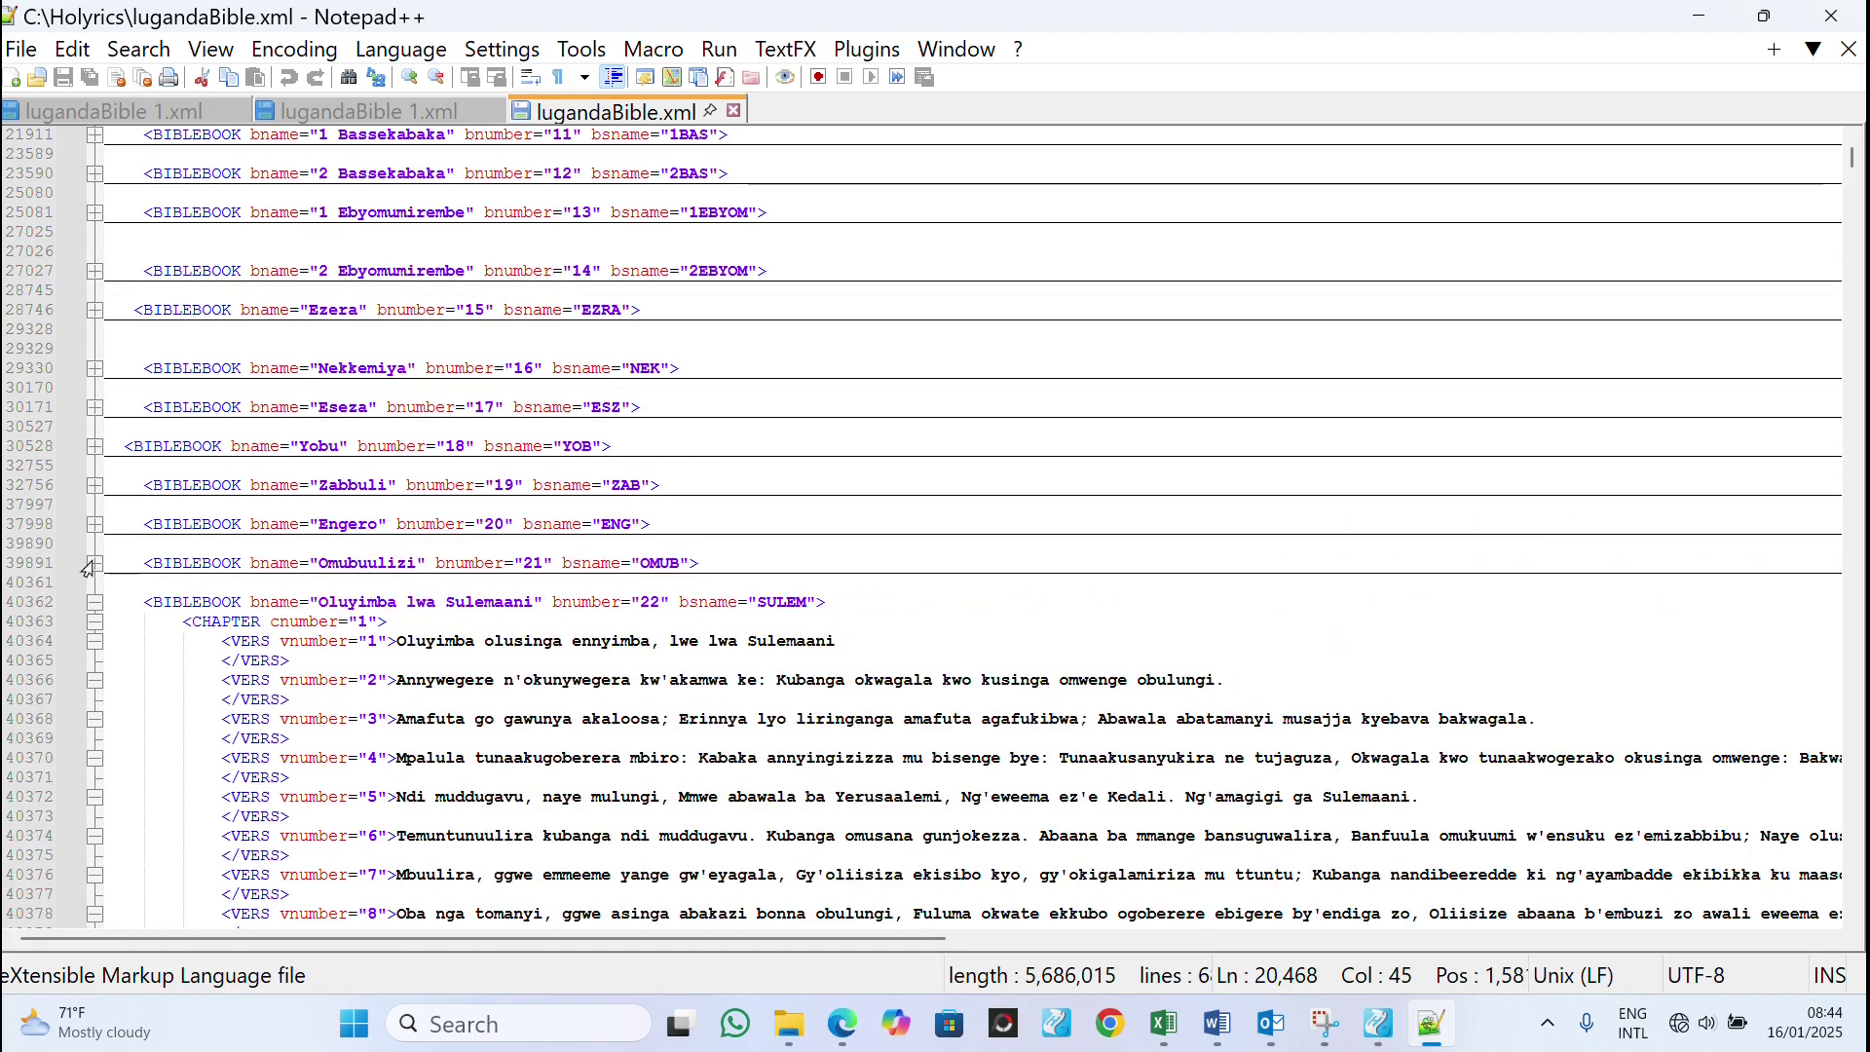
{"action": "left_click", "coordinate": [94, 603]}
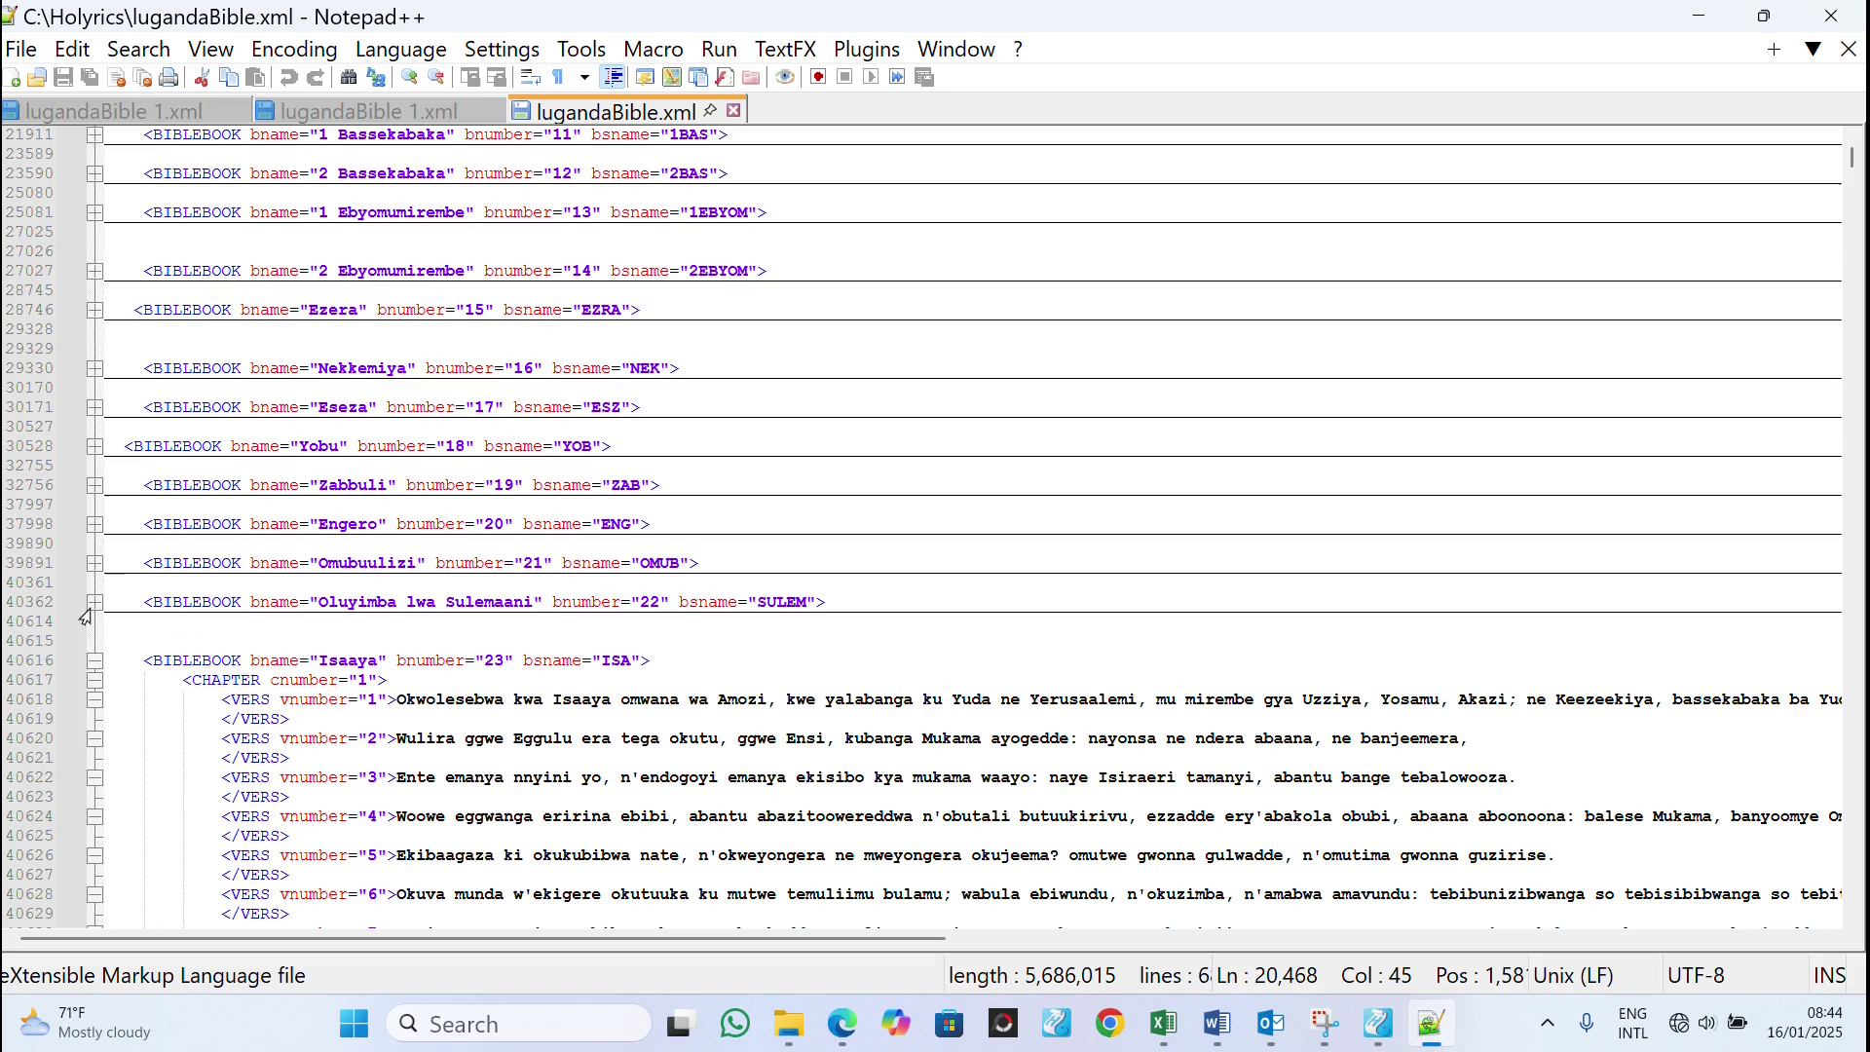
{"action": "left_click", "coordinate": [93, 661]}
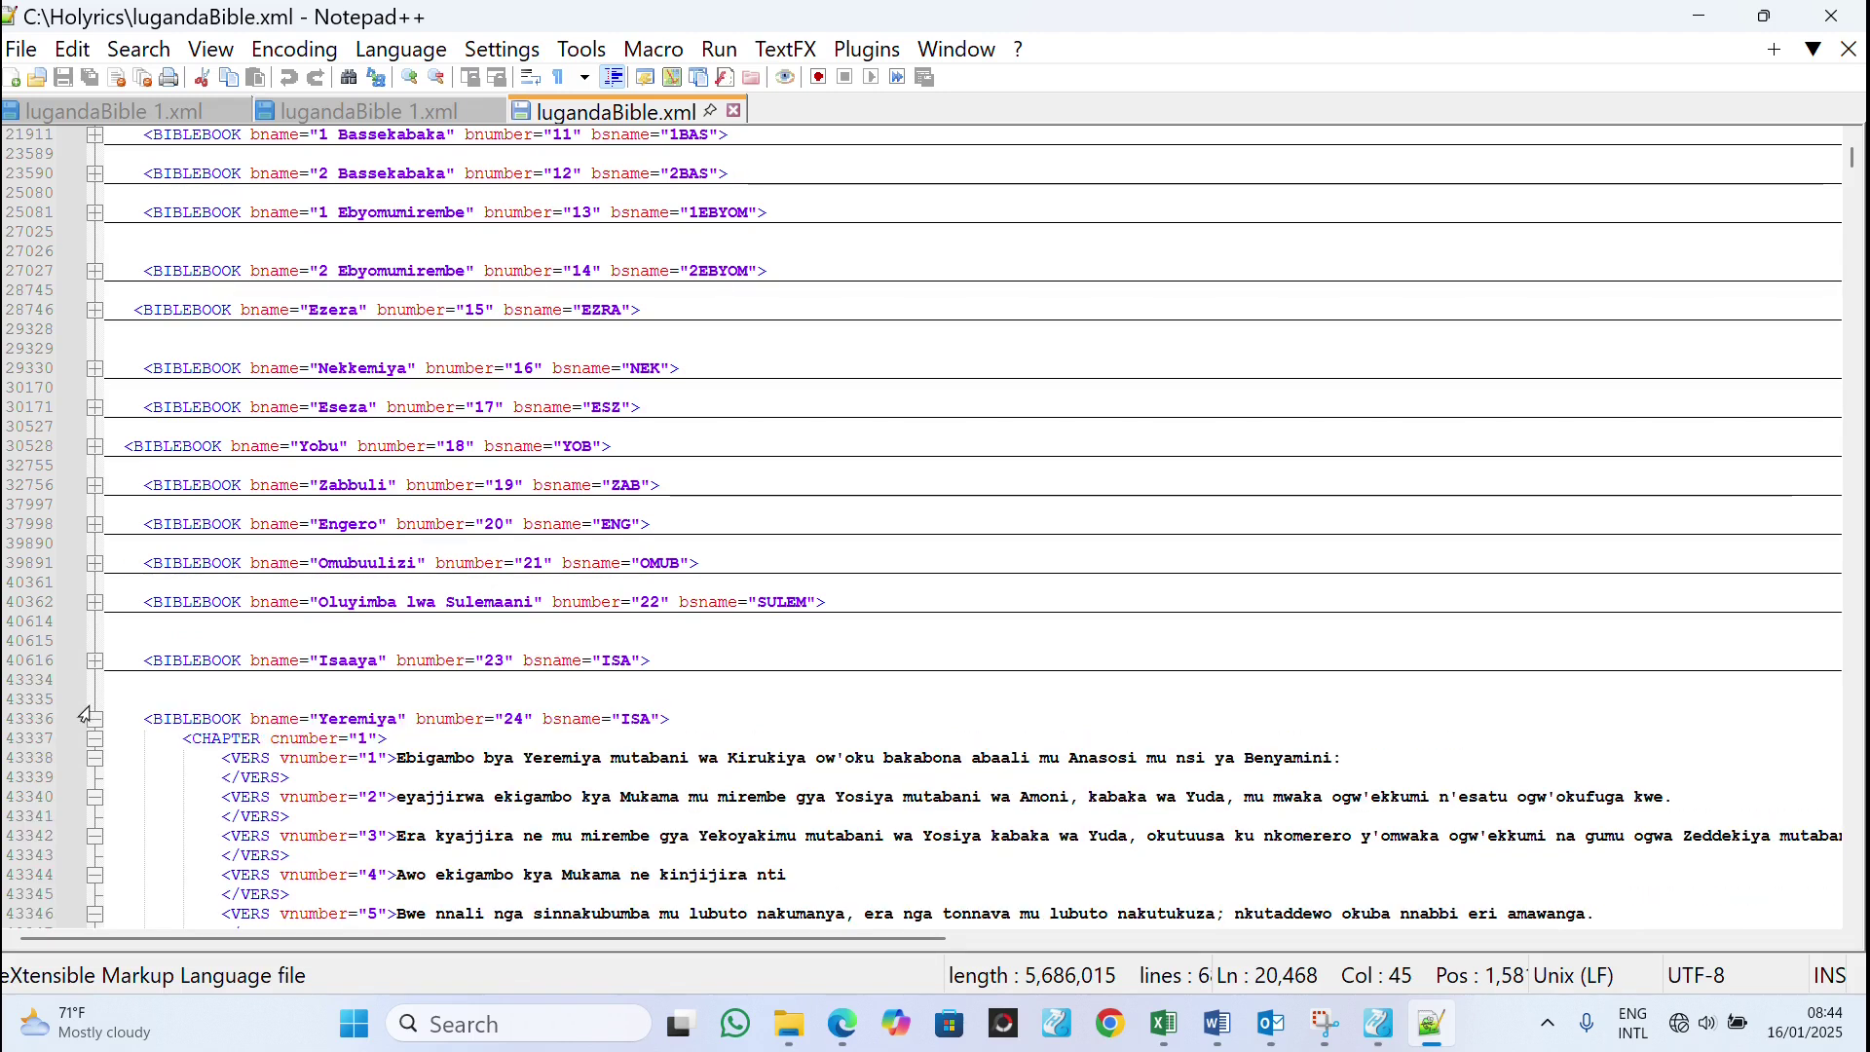
{"action": "left_click", "coordinate": [93, 719]}
{"action": "left_click", "coordinate": [92, 759]}
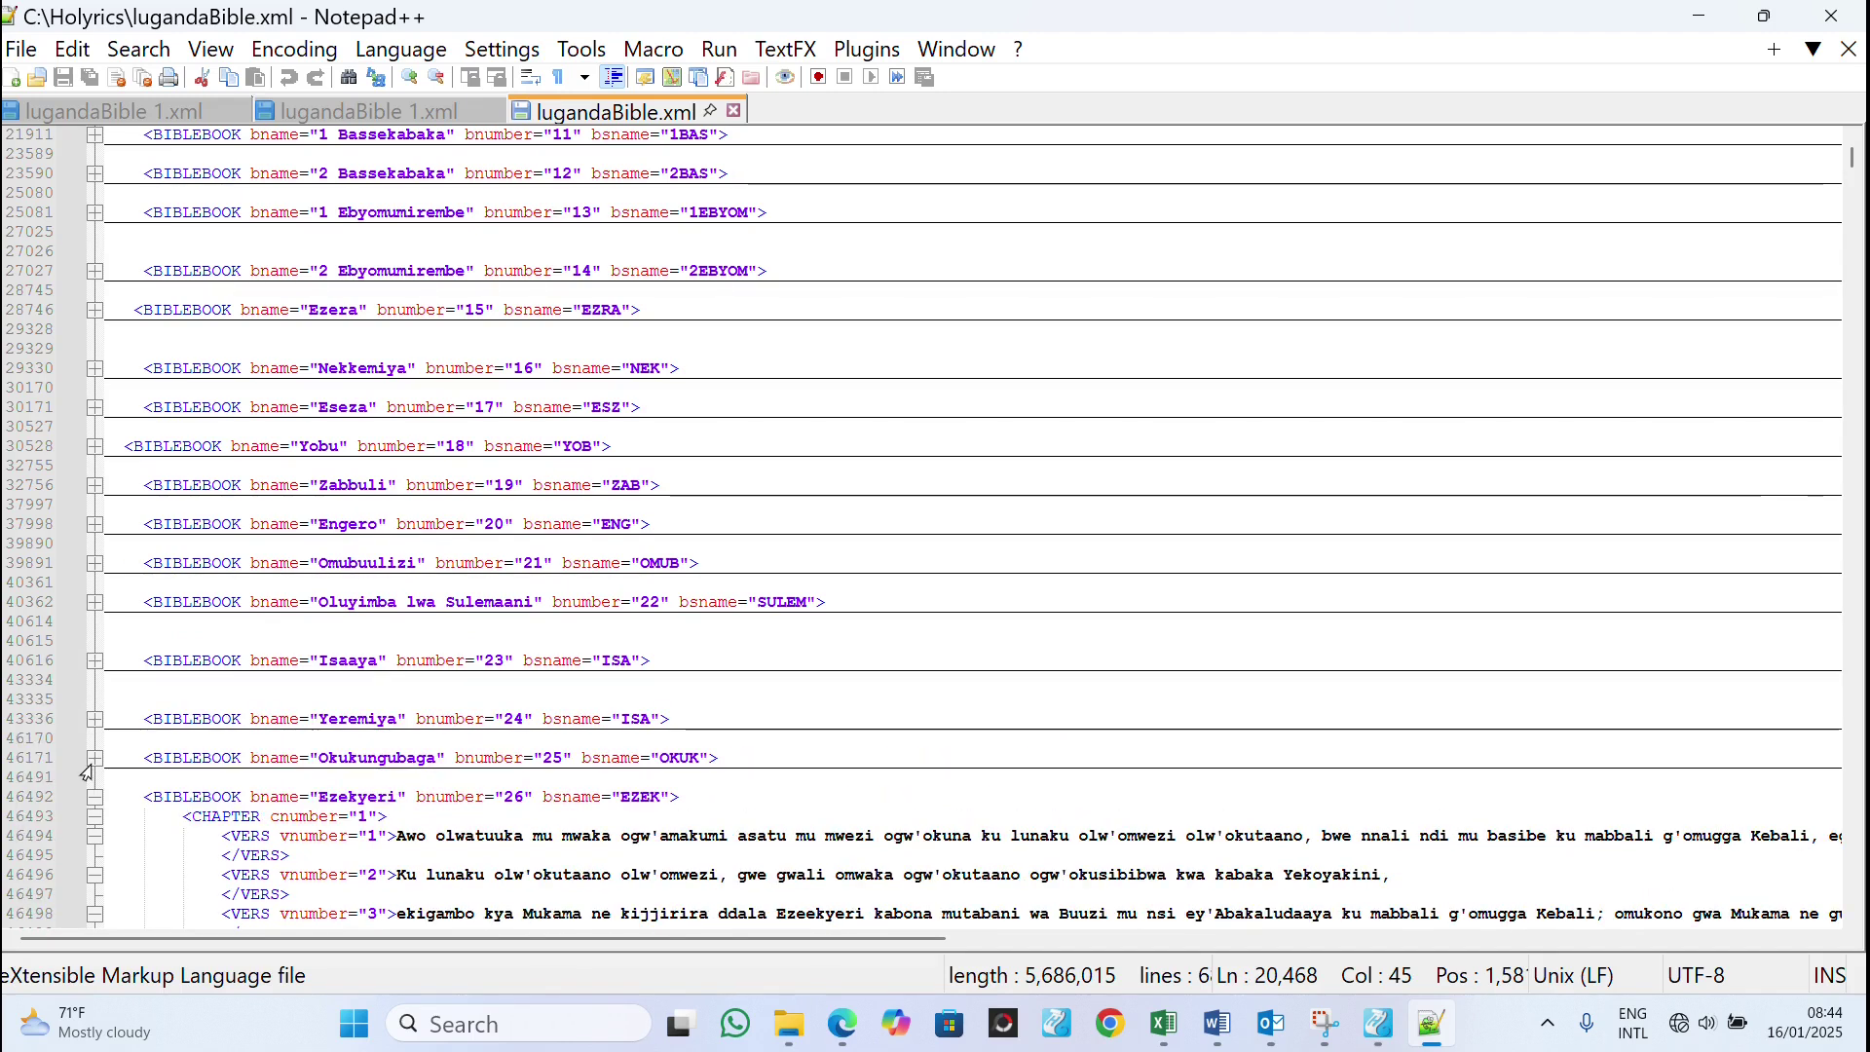
{"action": "left_click", "coordinate": [94, 800]}
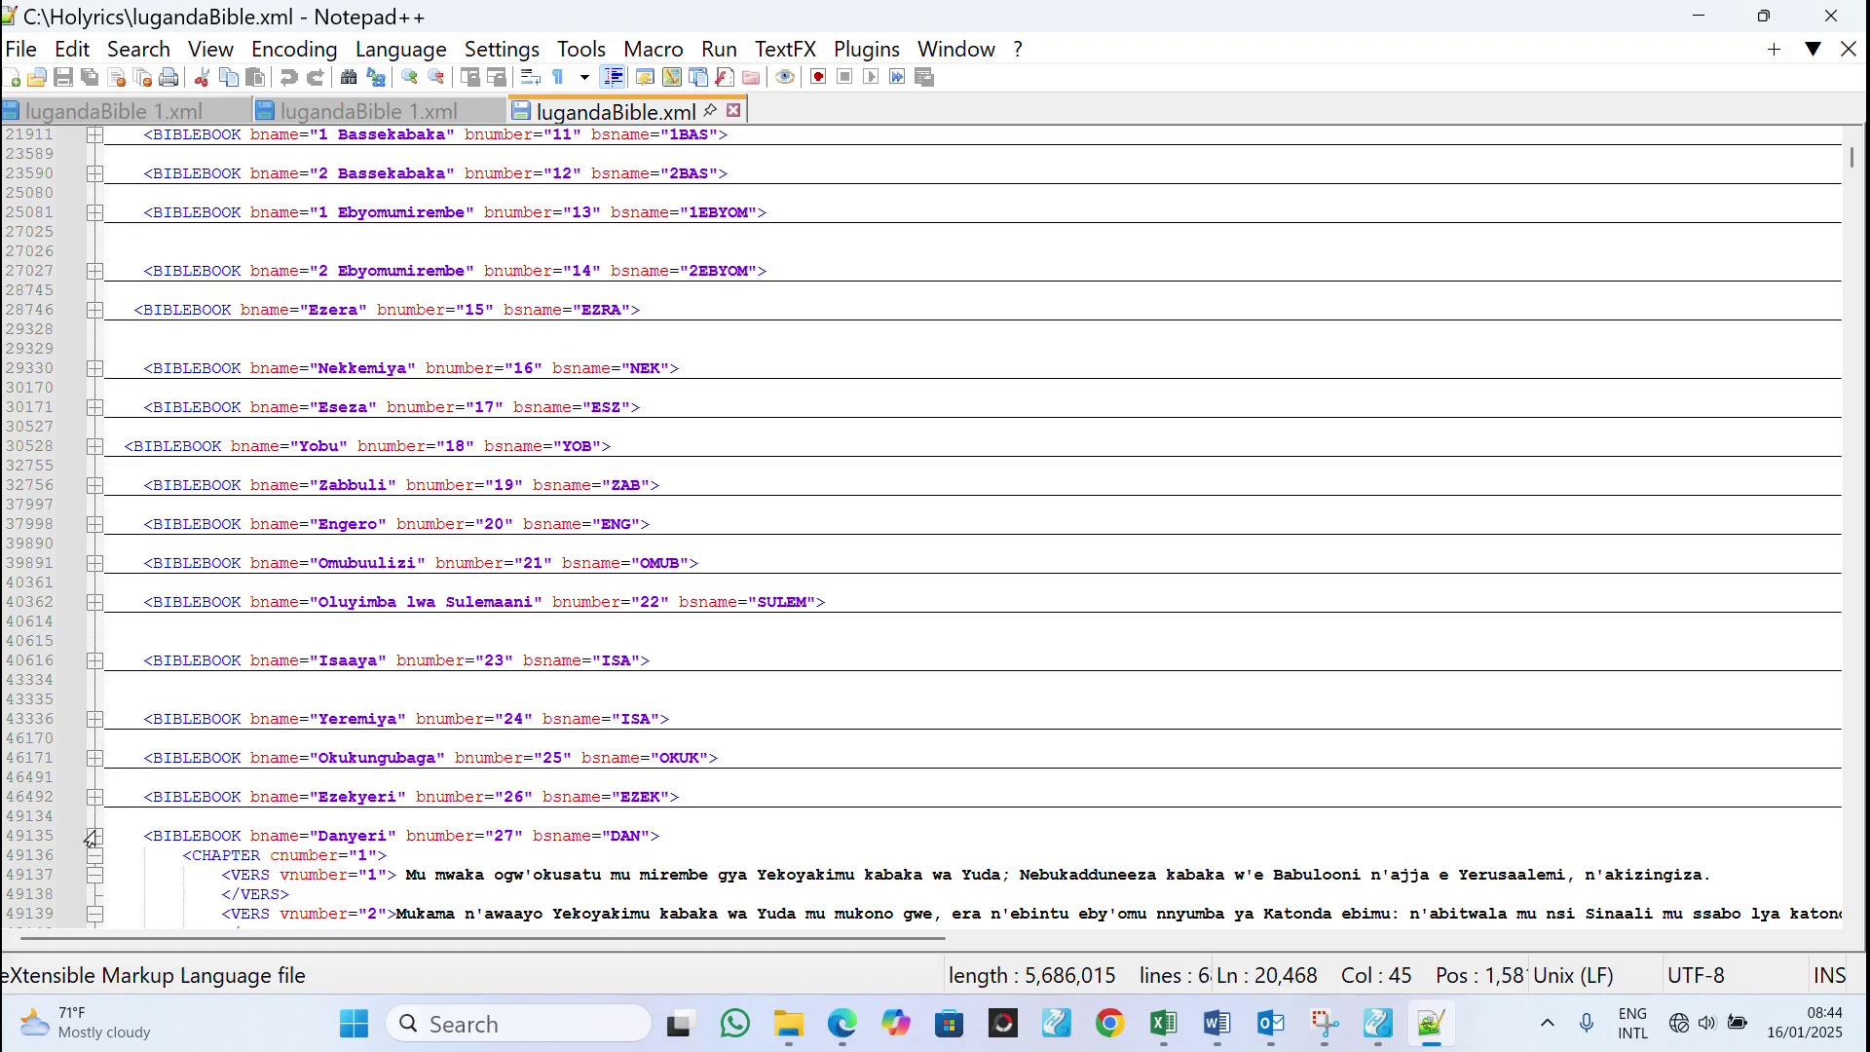
{"action": "left_click", "coordinate": [93, 837]}
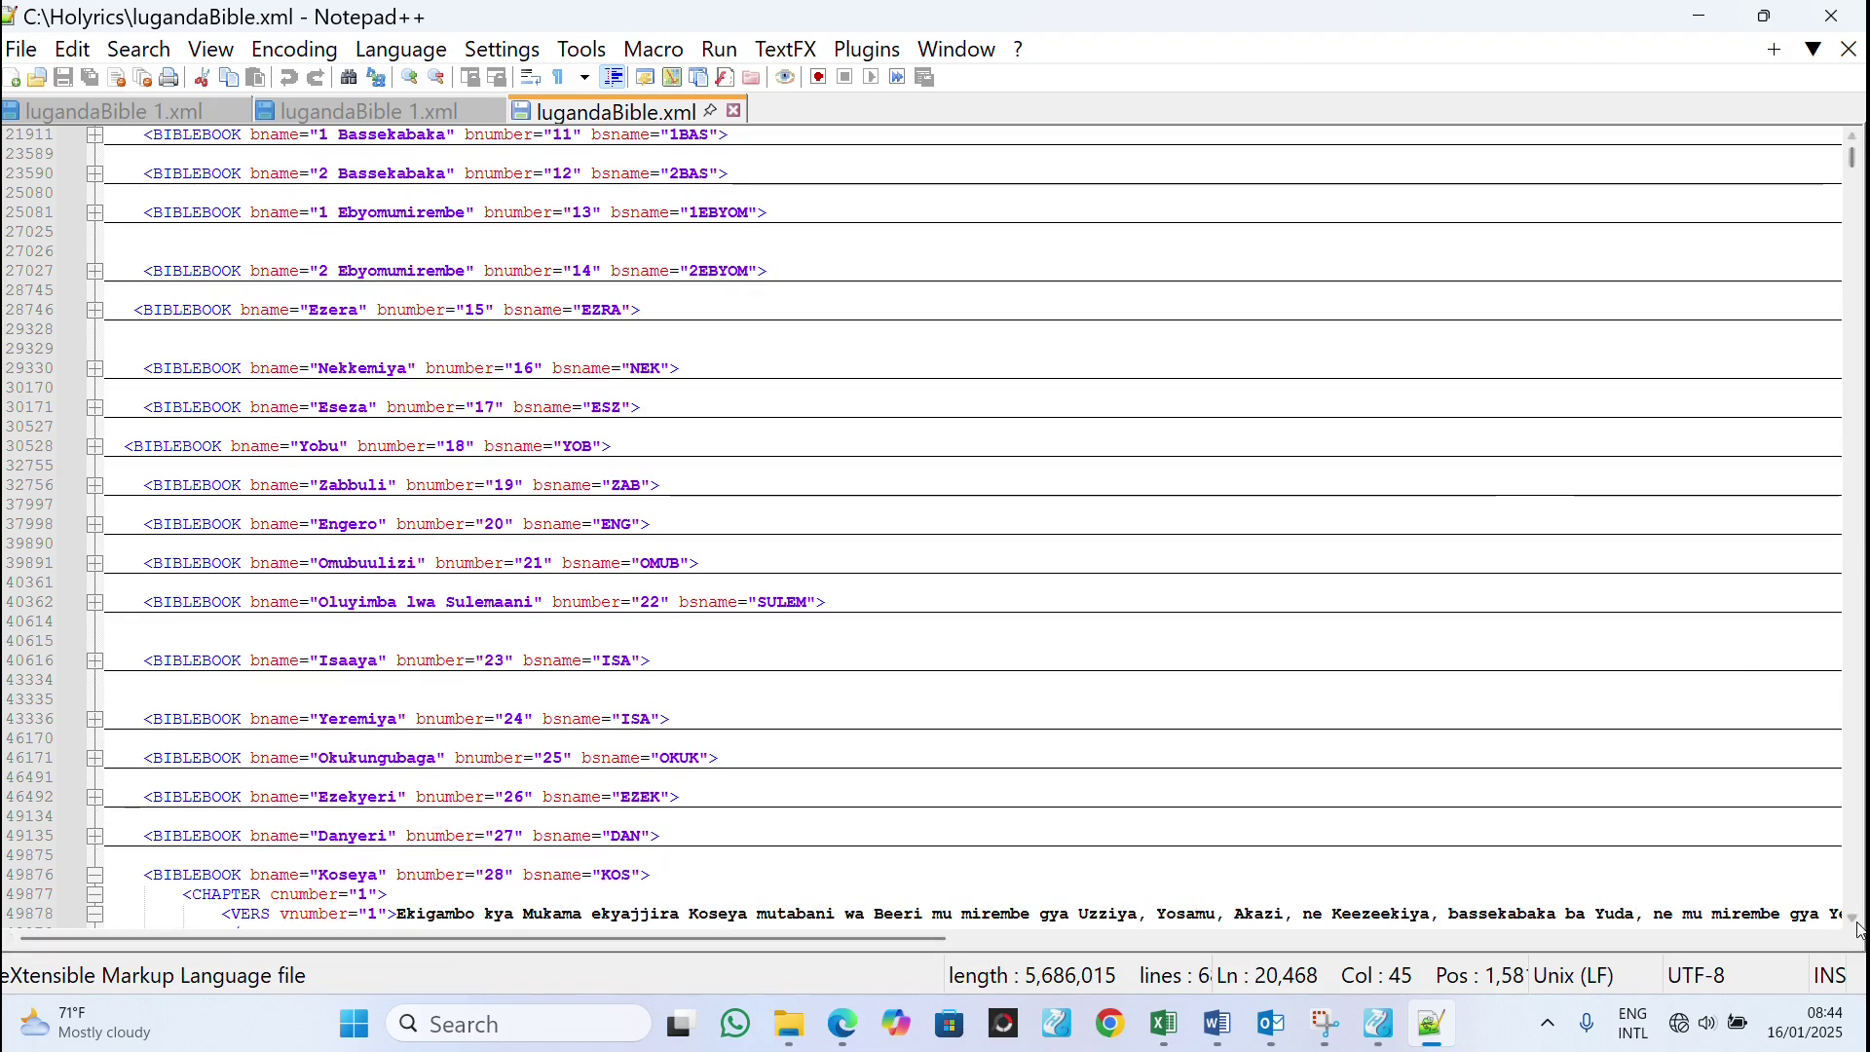
Step: Fold the Koseya, Yoweeri, Amosi, Obadiya, Yona and Mikka books
{"action": "left_click_drag", "start_coordinate": [1856, 920], "coordinate": [1857, 923]}
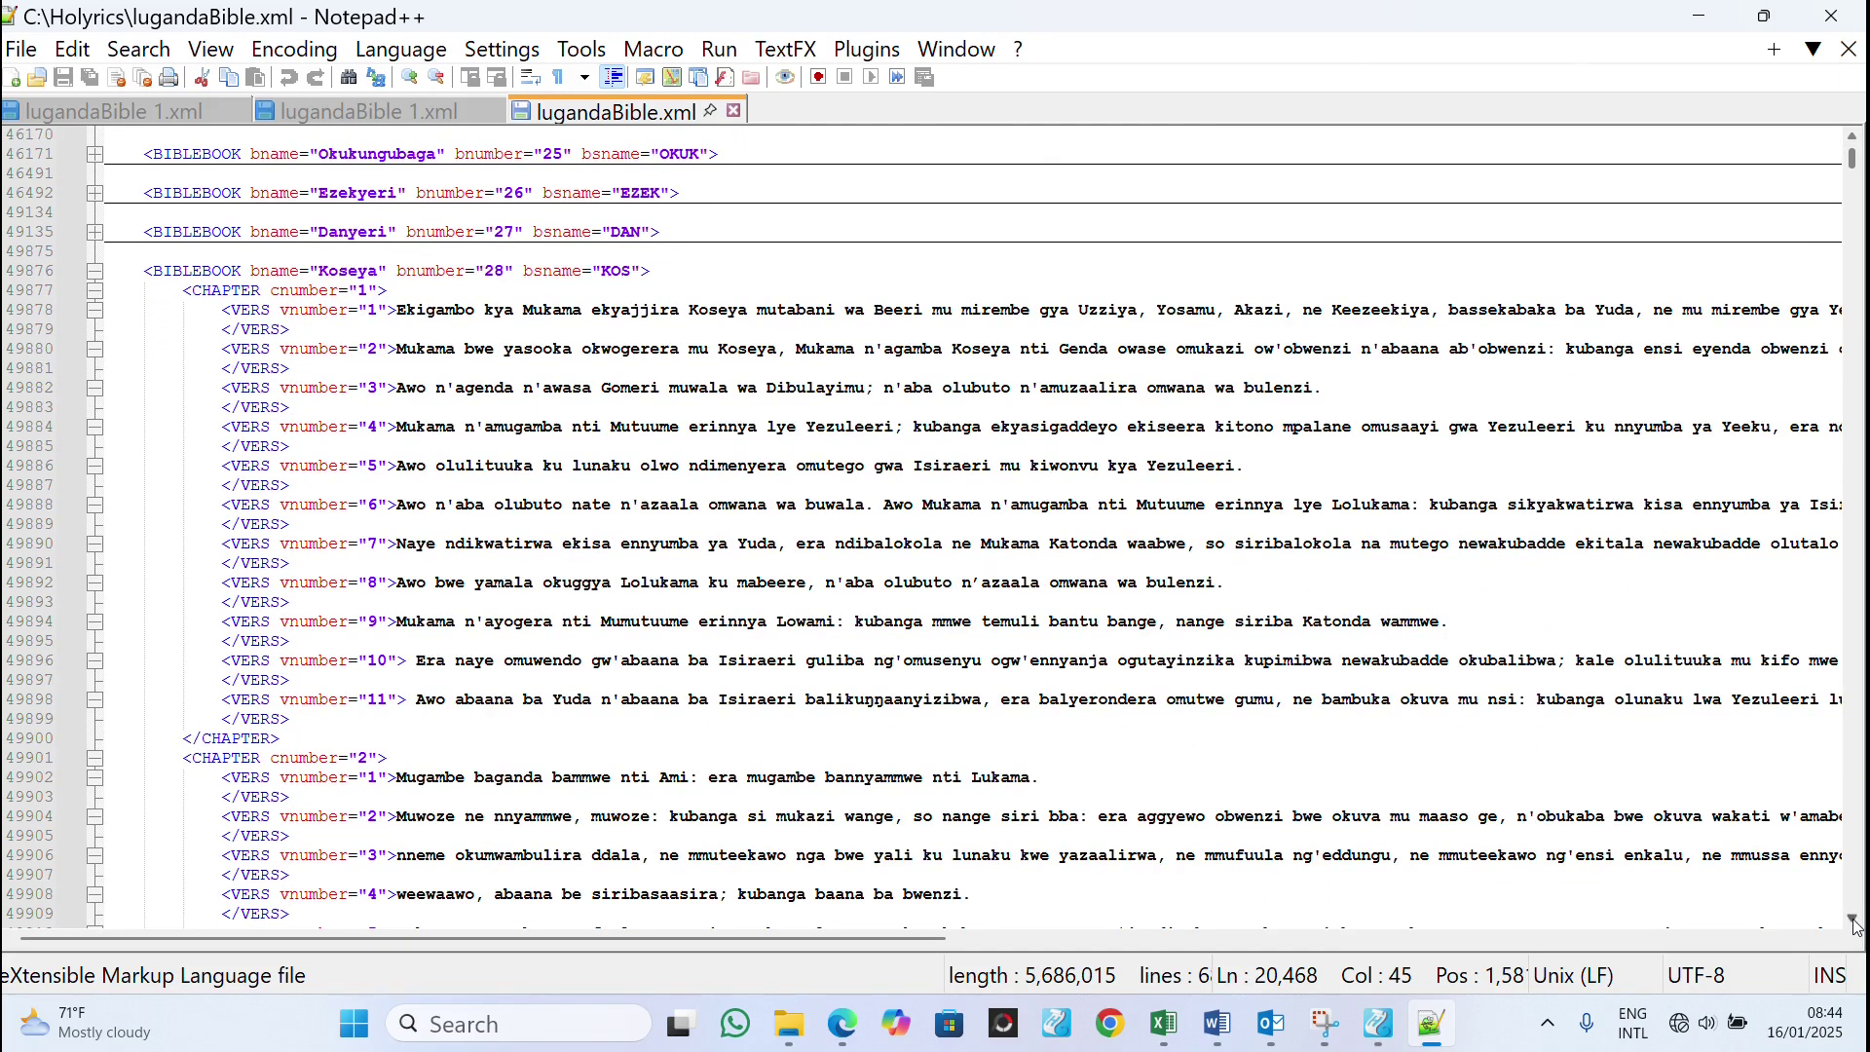
{"action": "left_click", "coordinate": [88, 273]}
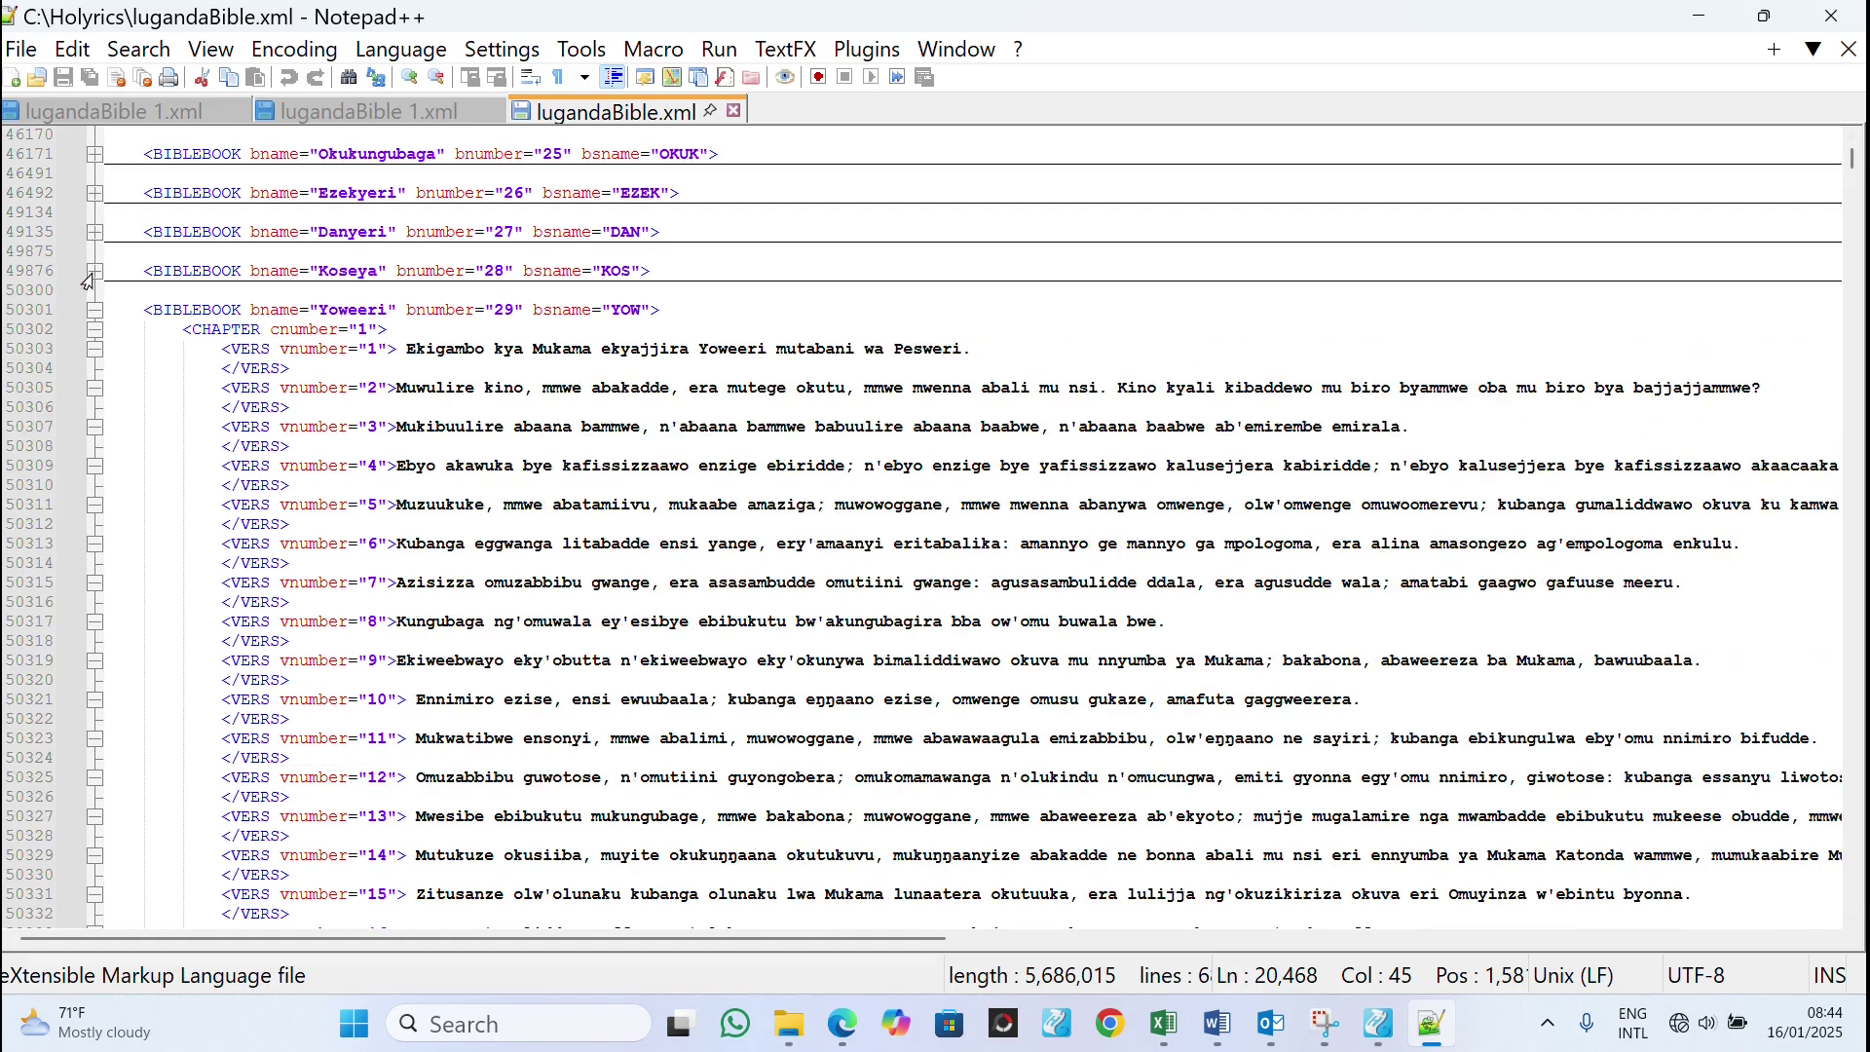
{"action": "left_click", "coordinate": [94, 310]}
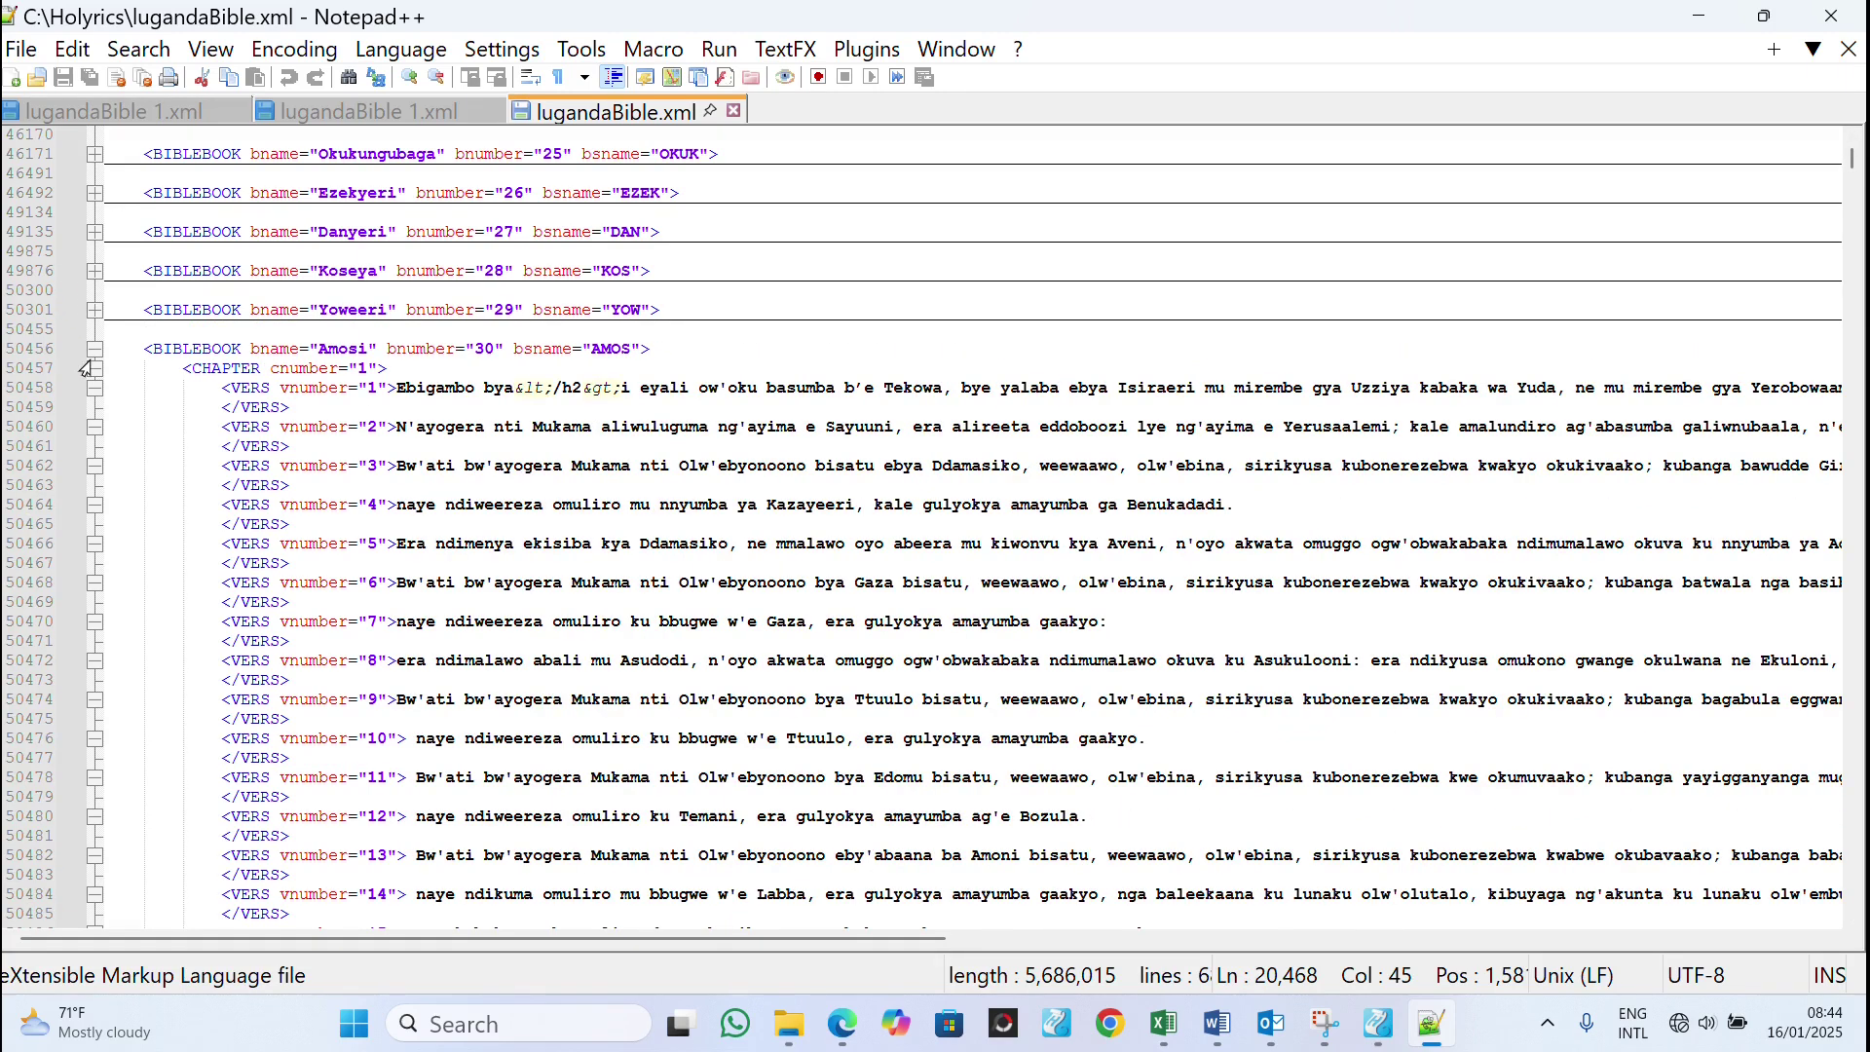
{"action": "left_click", "coordinate": [92, 350]}
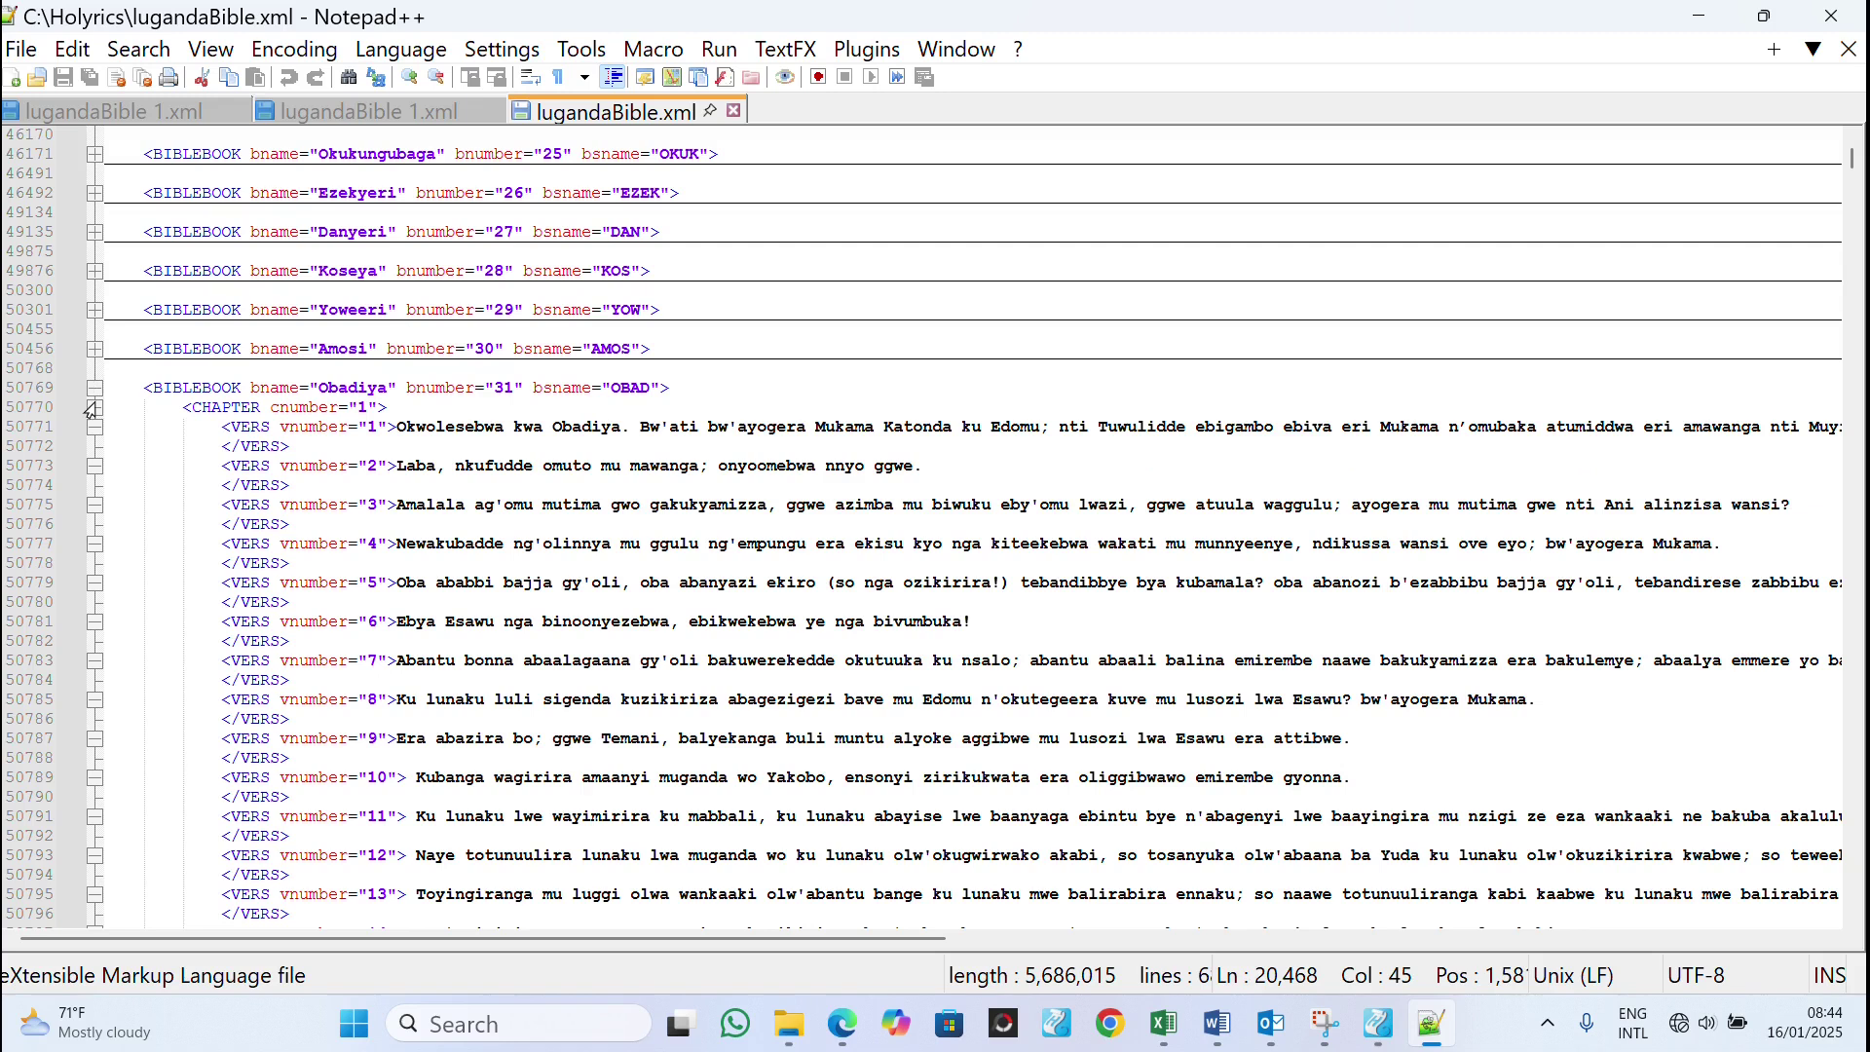
{"action": "left_click", "coordinate": [93, 391]}
{"action": "left_click", "coordinate": [91, 431]}
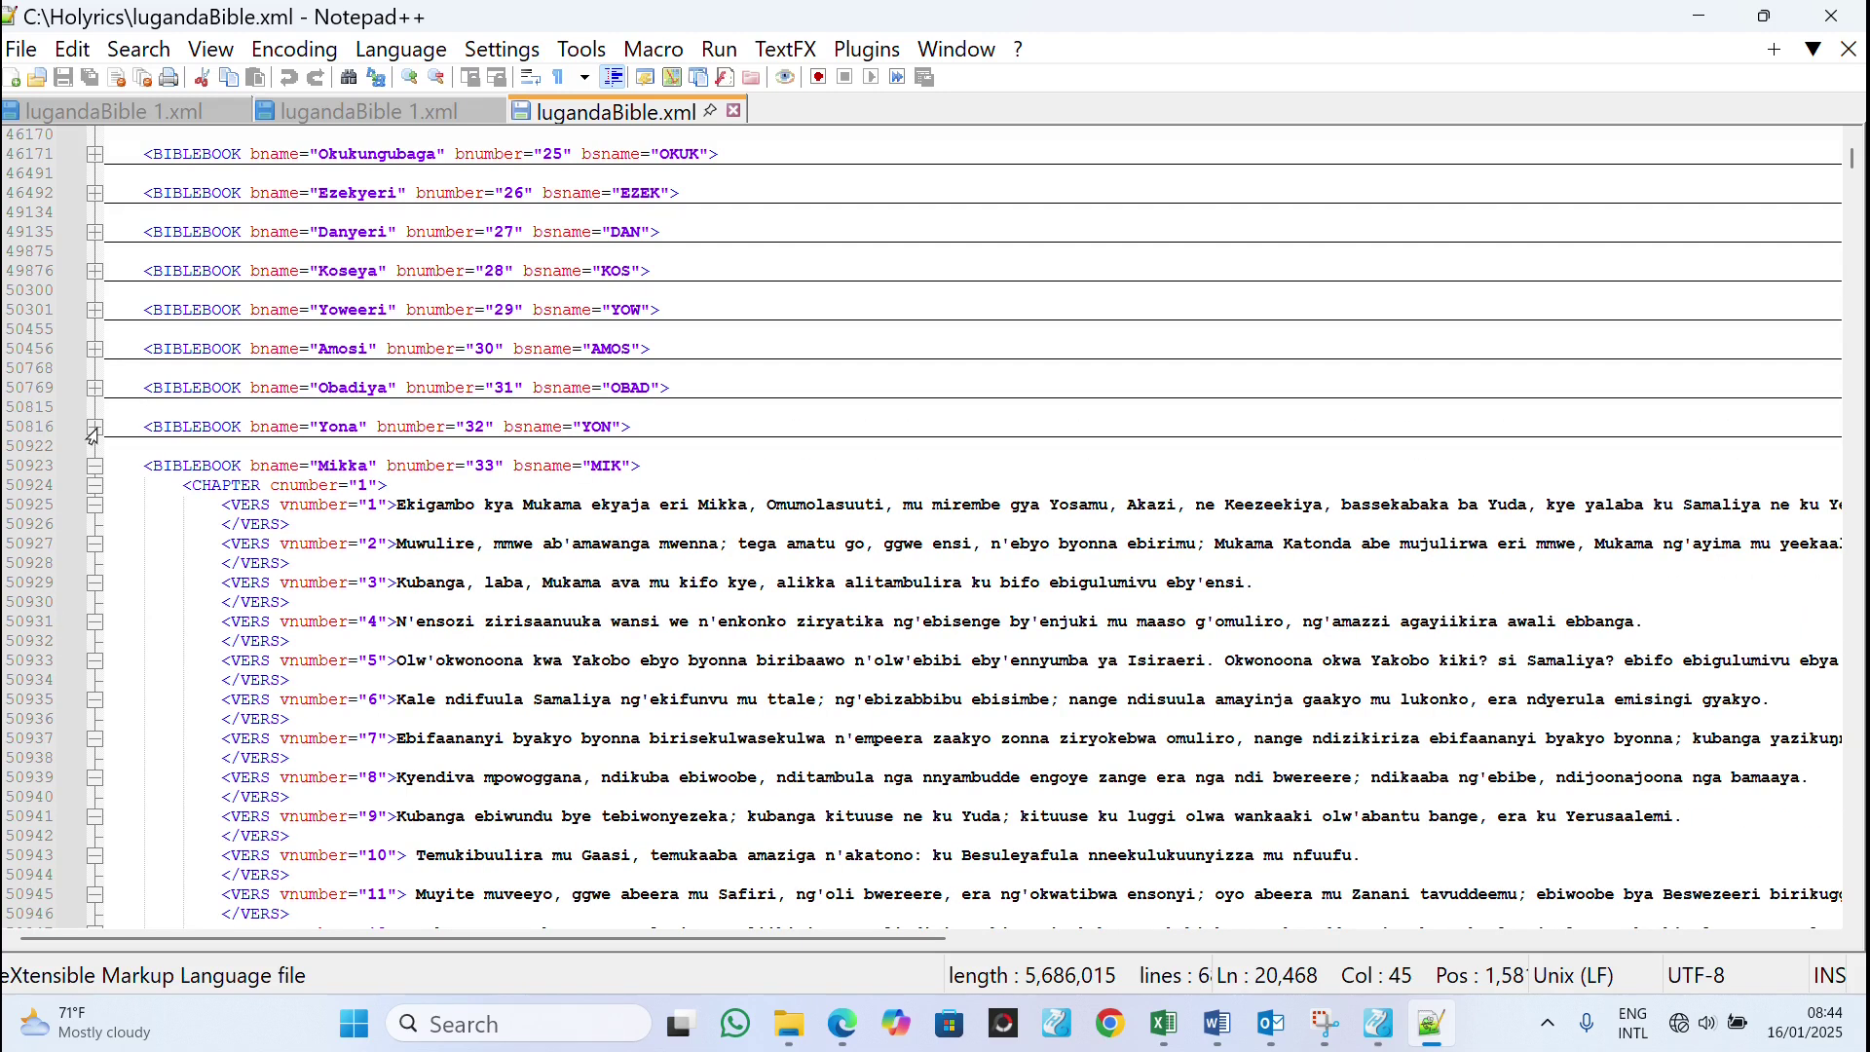
{"action": "left_click", "coordinate": [90, 467]}
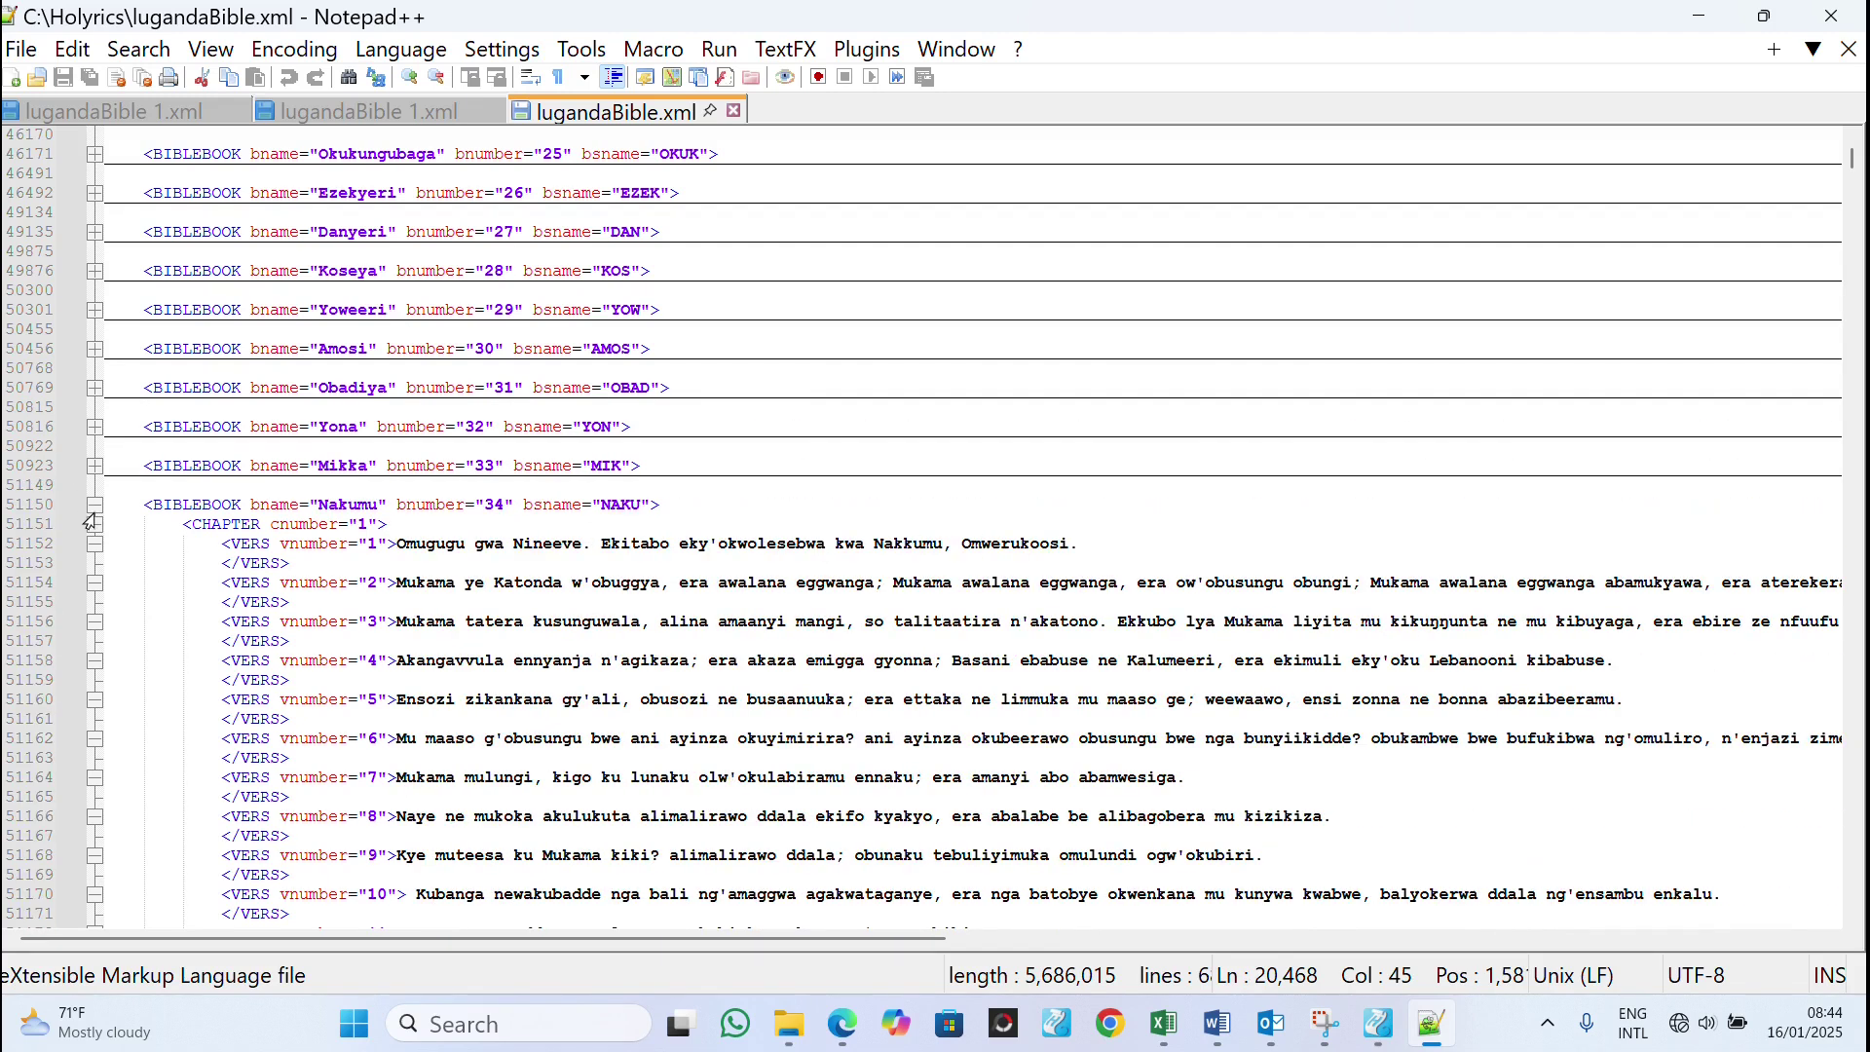
Step: Fold the Nakumu, Kaabakuuku, Zeffaniya, Kaggayi, Zekkaliya and Malaki books
{"action": "left_click", "coordinate": [94, 505]}
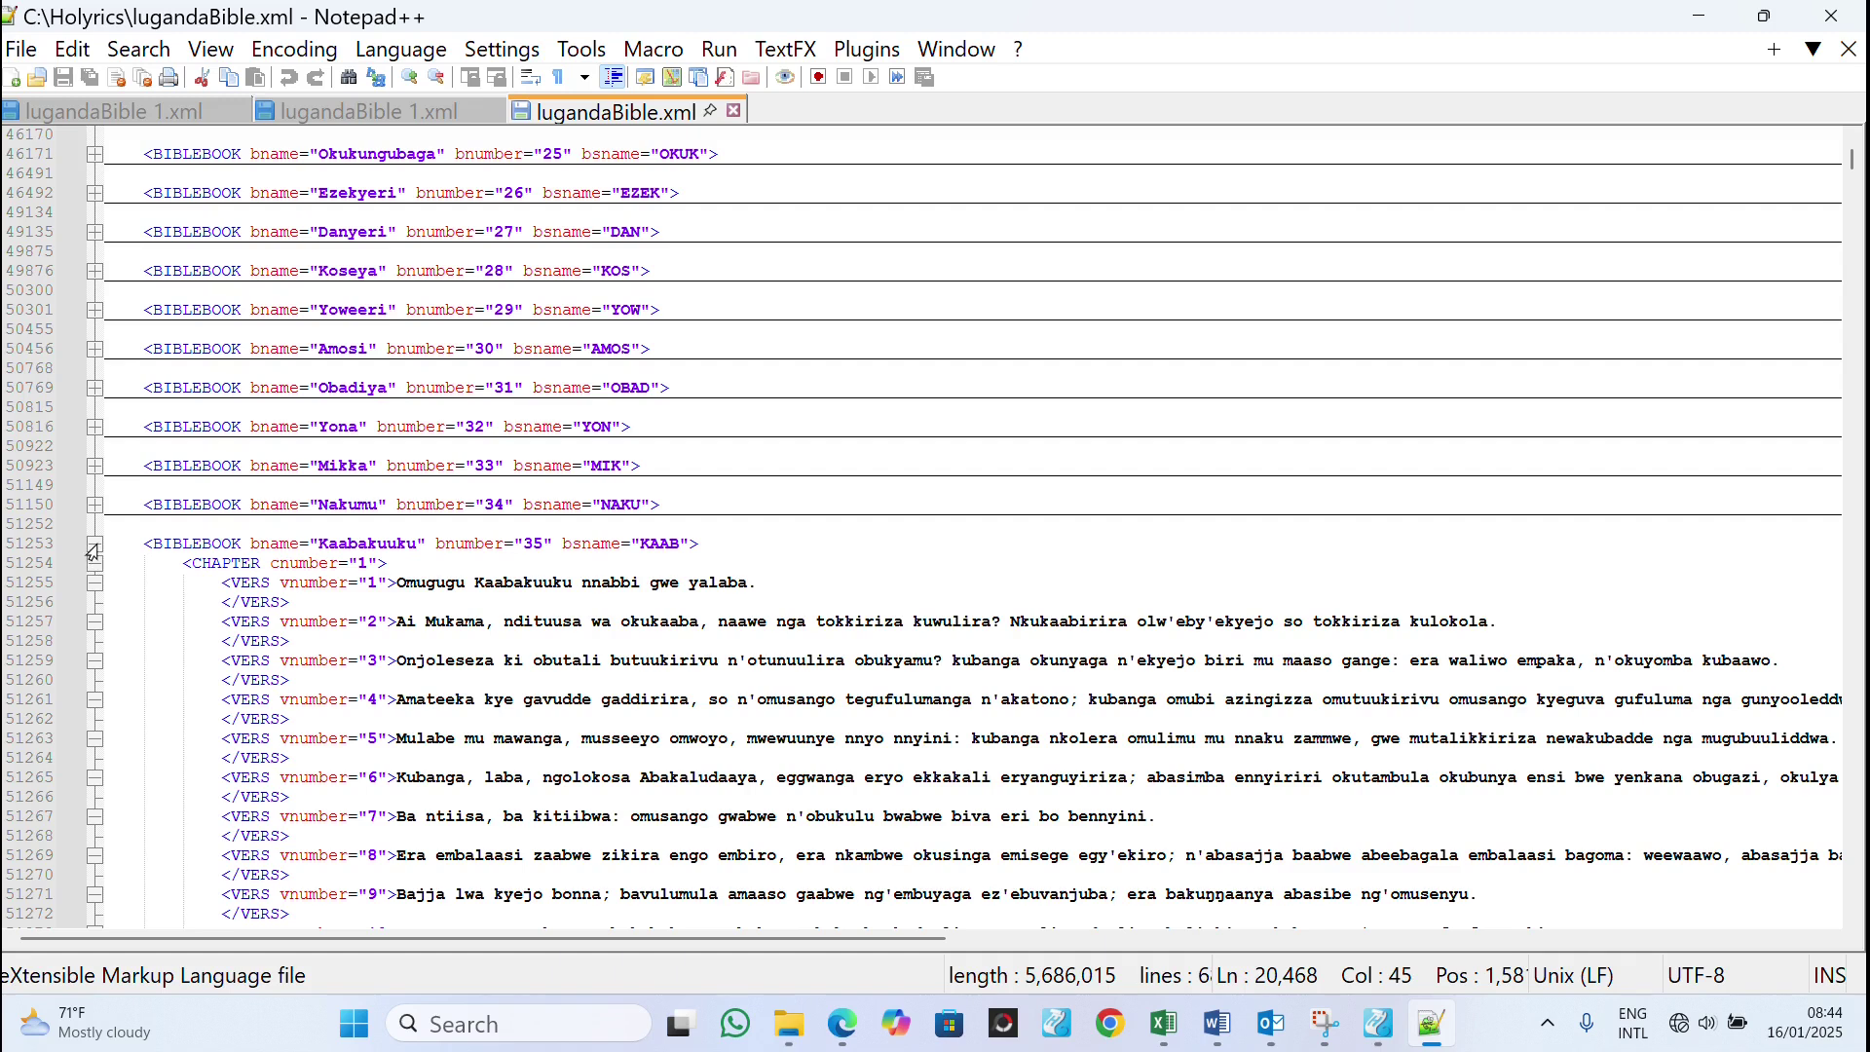
{"action": "left_click", "coordinate": [95, 544]}
{"action": "left_click", "coordinate": [91, 583]}
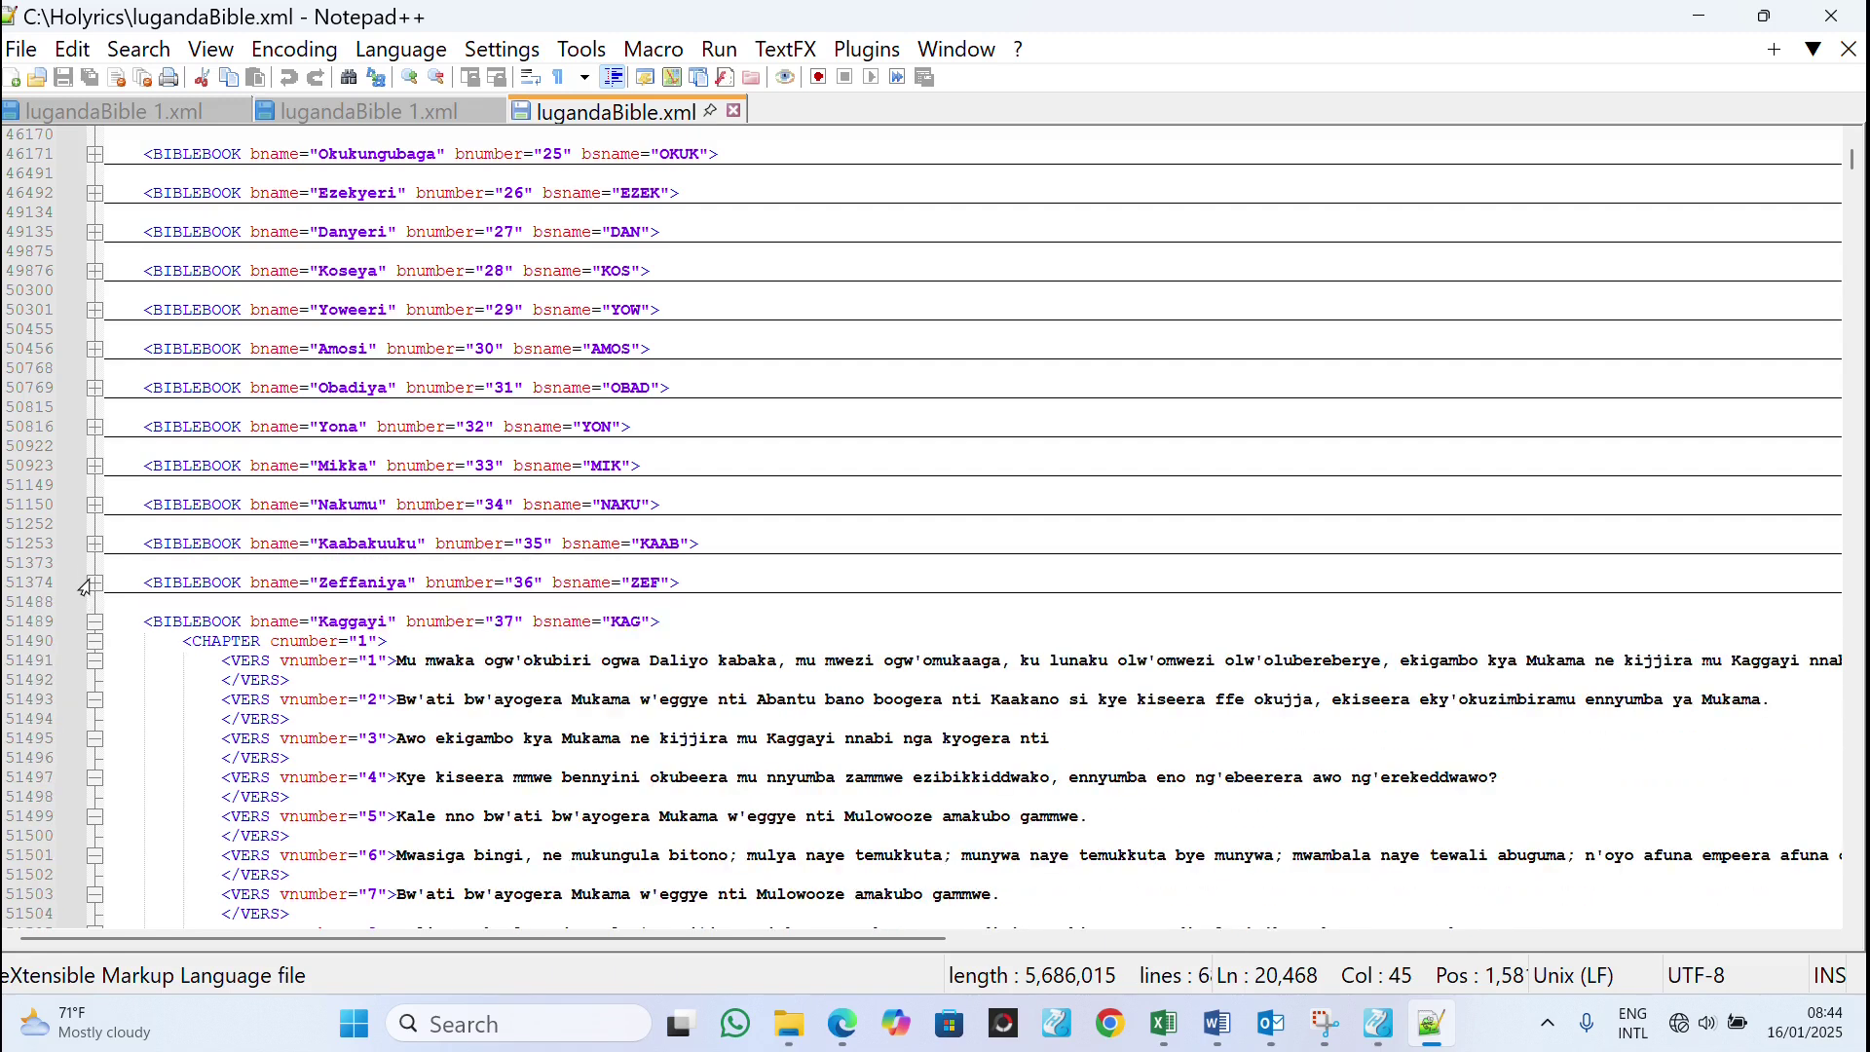
{"action": "left_click", "coordinate": [92, 621]}
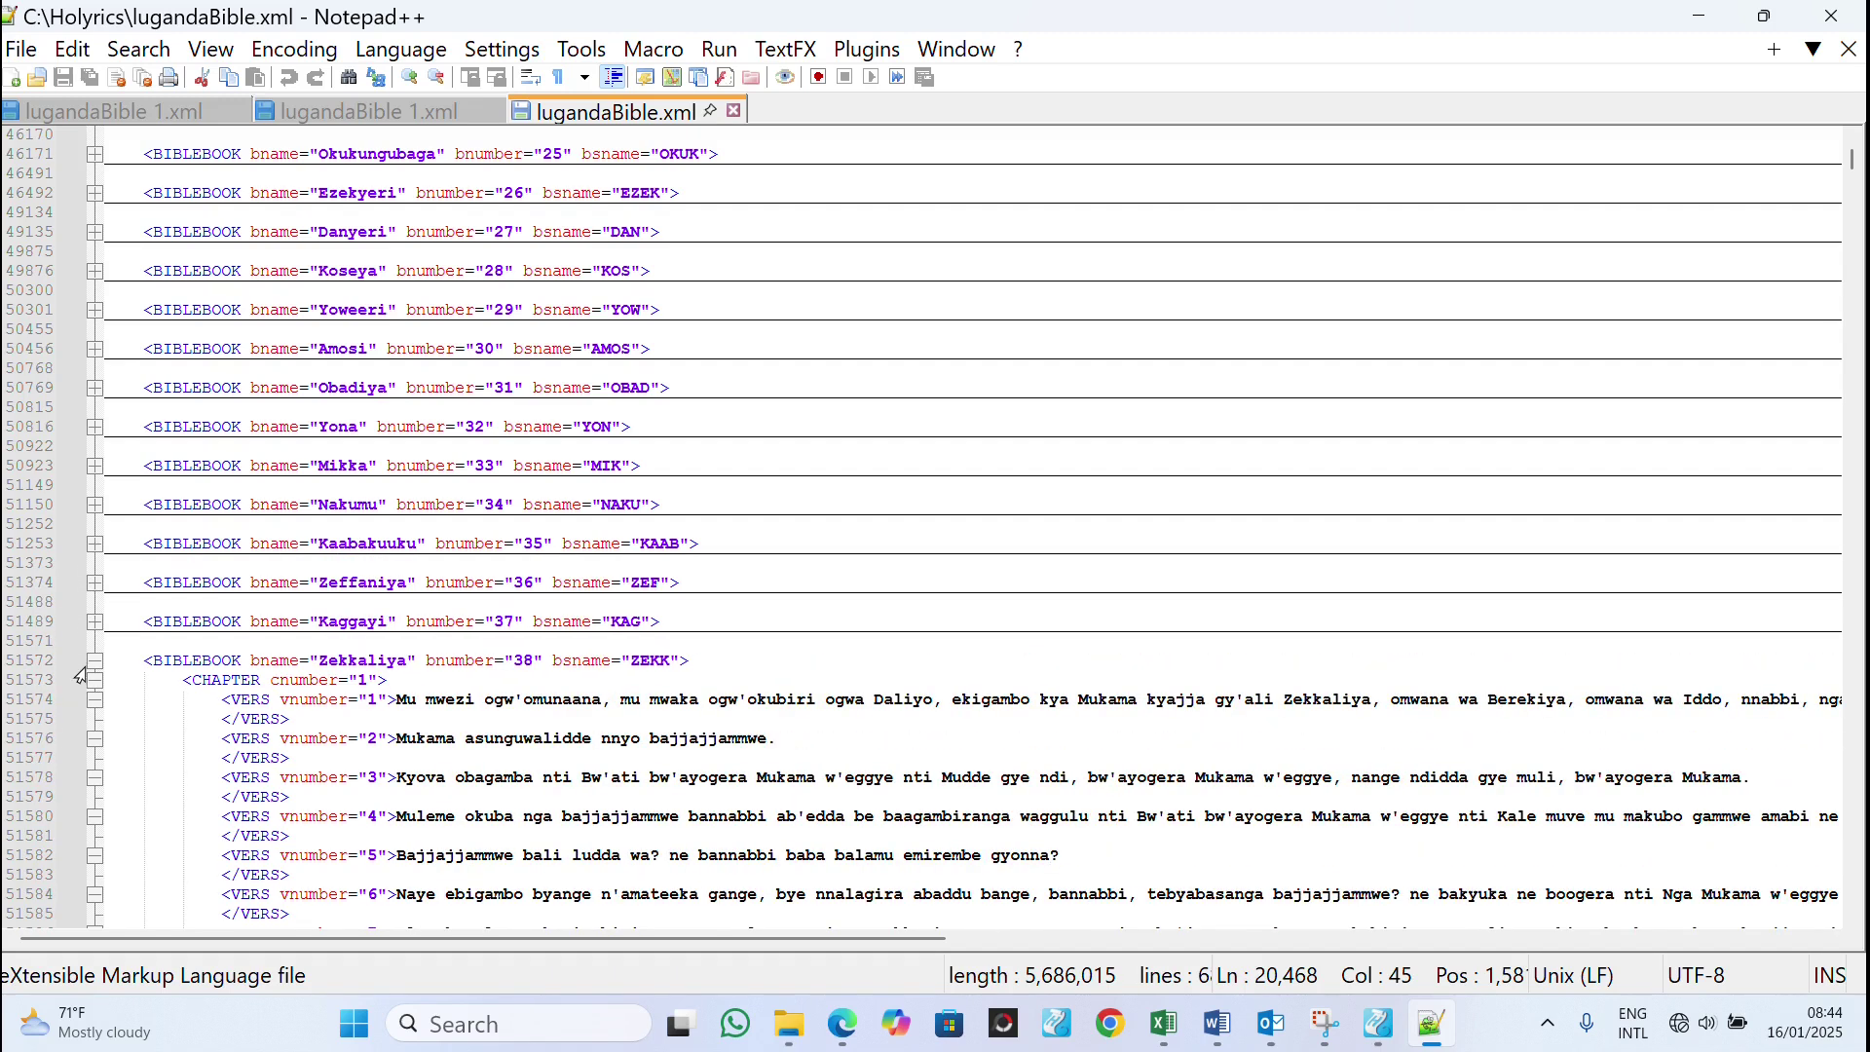
{"action": "left_click", "coordinate": [94, 661]}
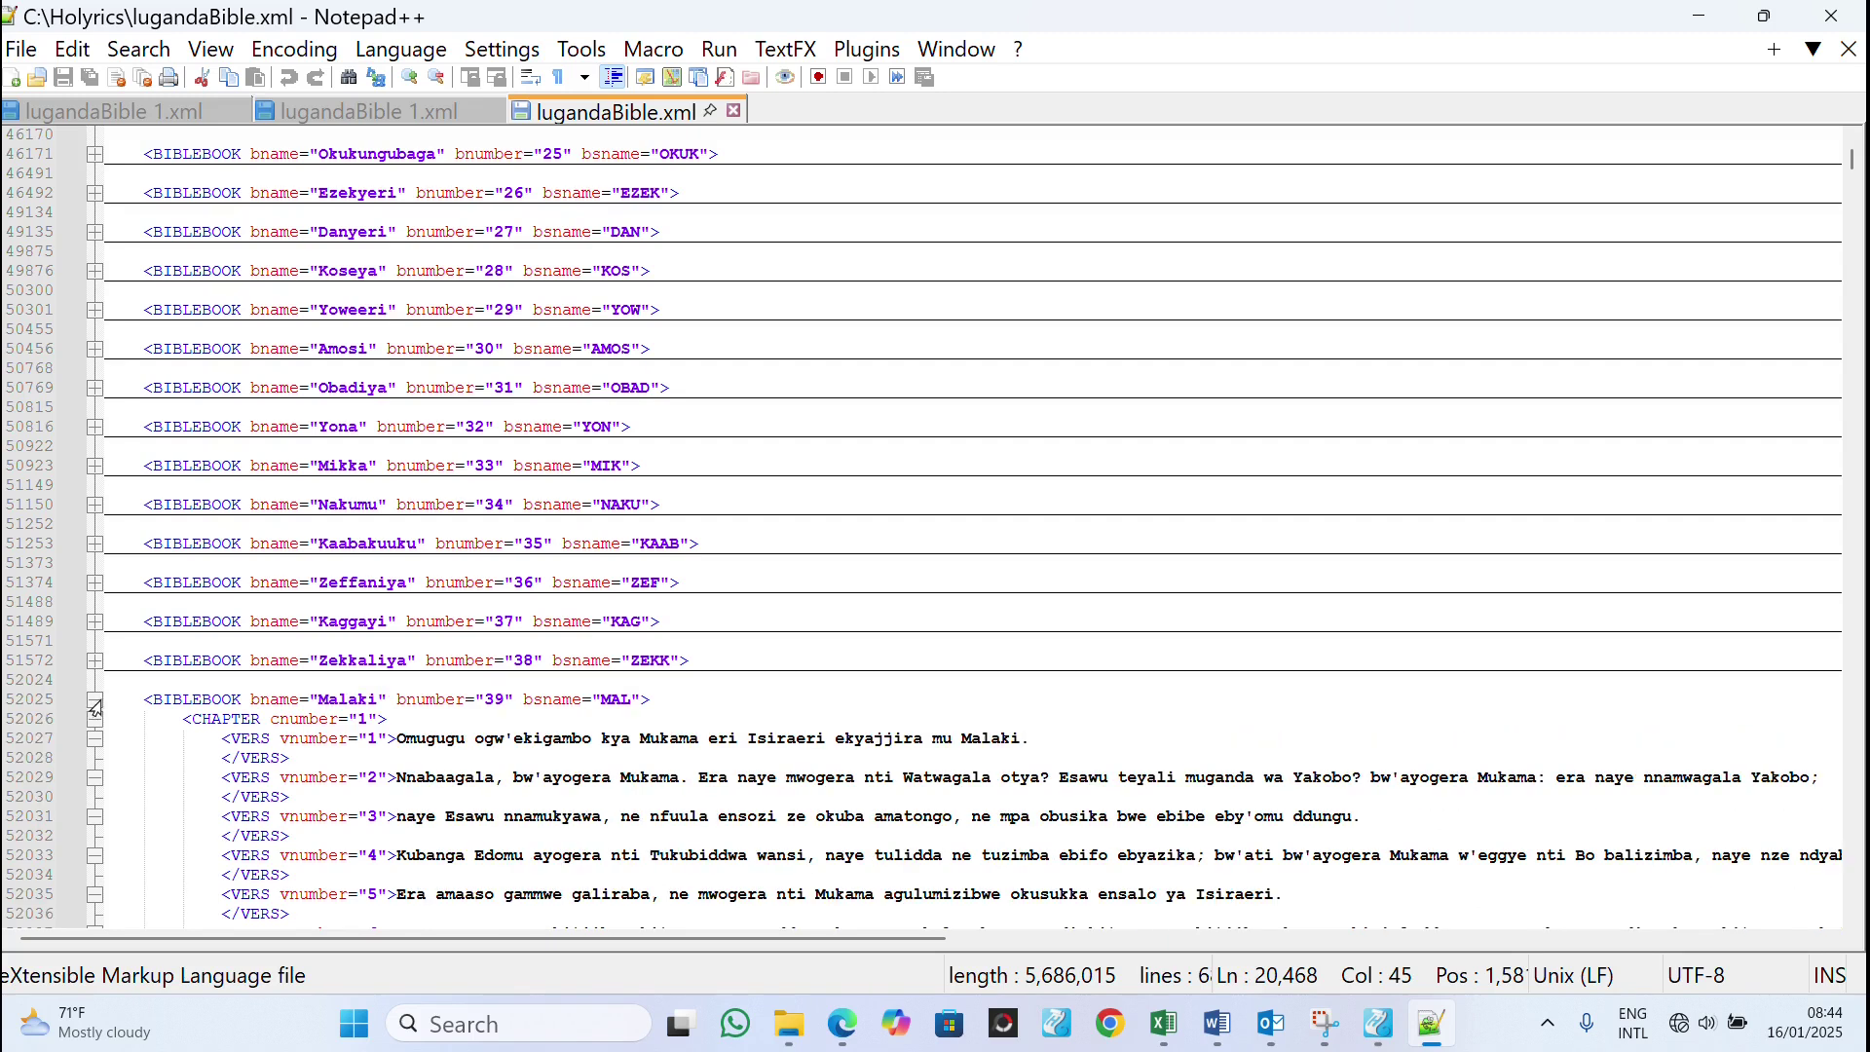
{"action": "left_click", "coordinate": [95, 700]}
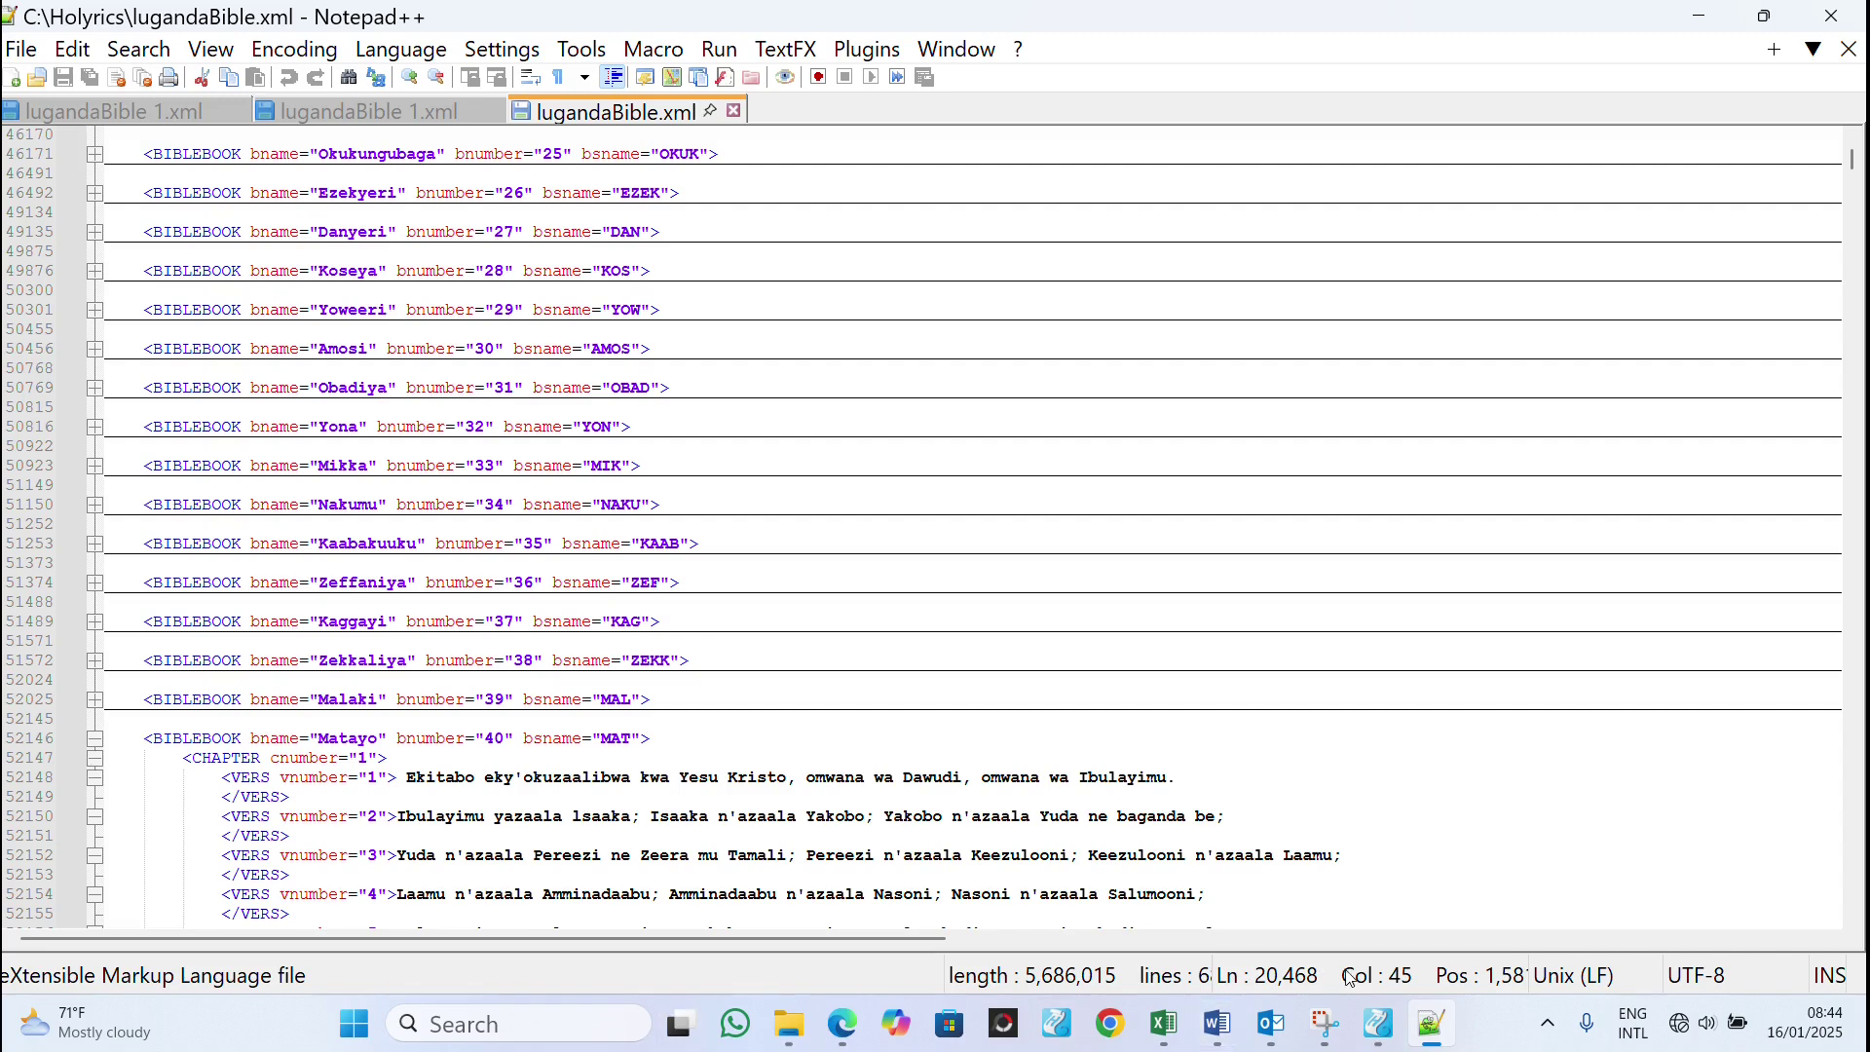
{"action": "mouse_move", "coordinate": [1378, 1022]}
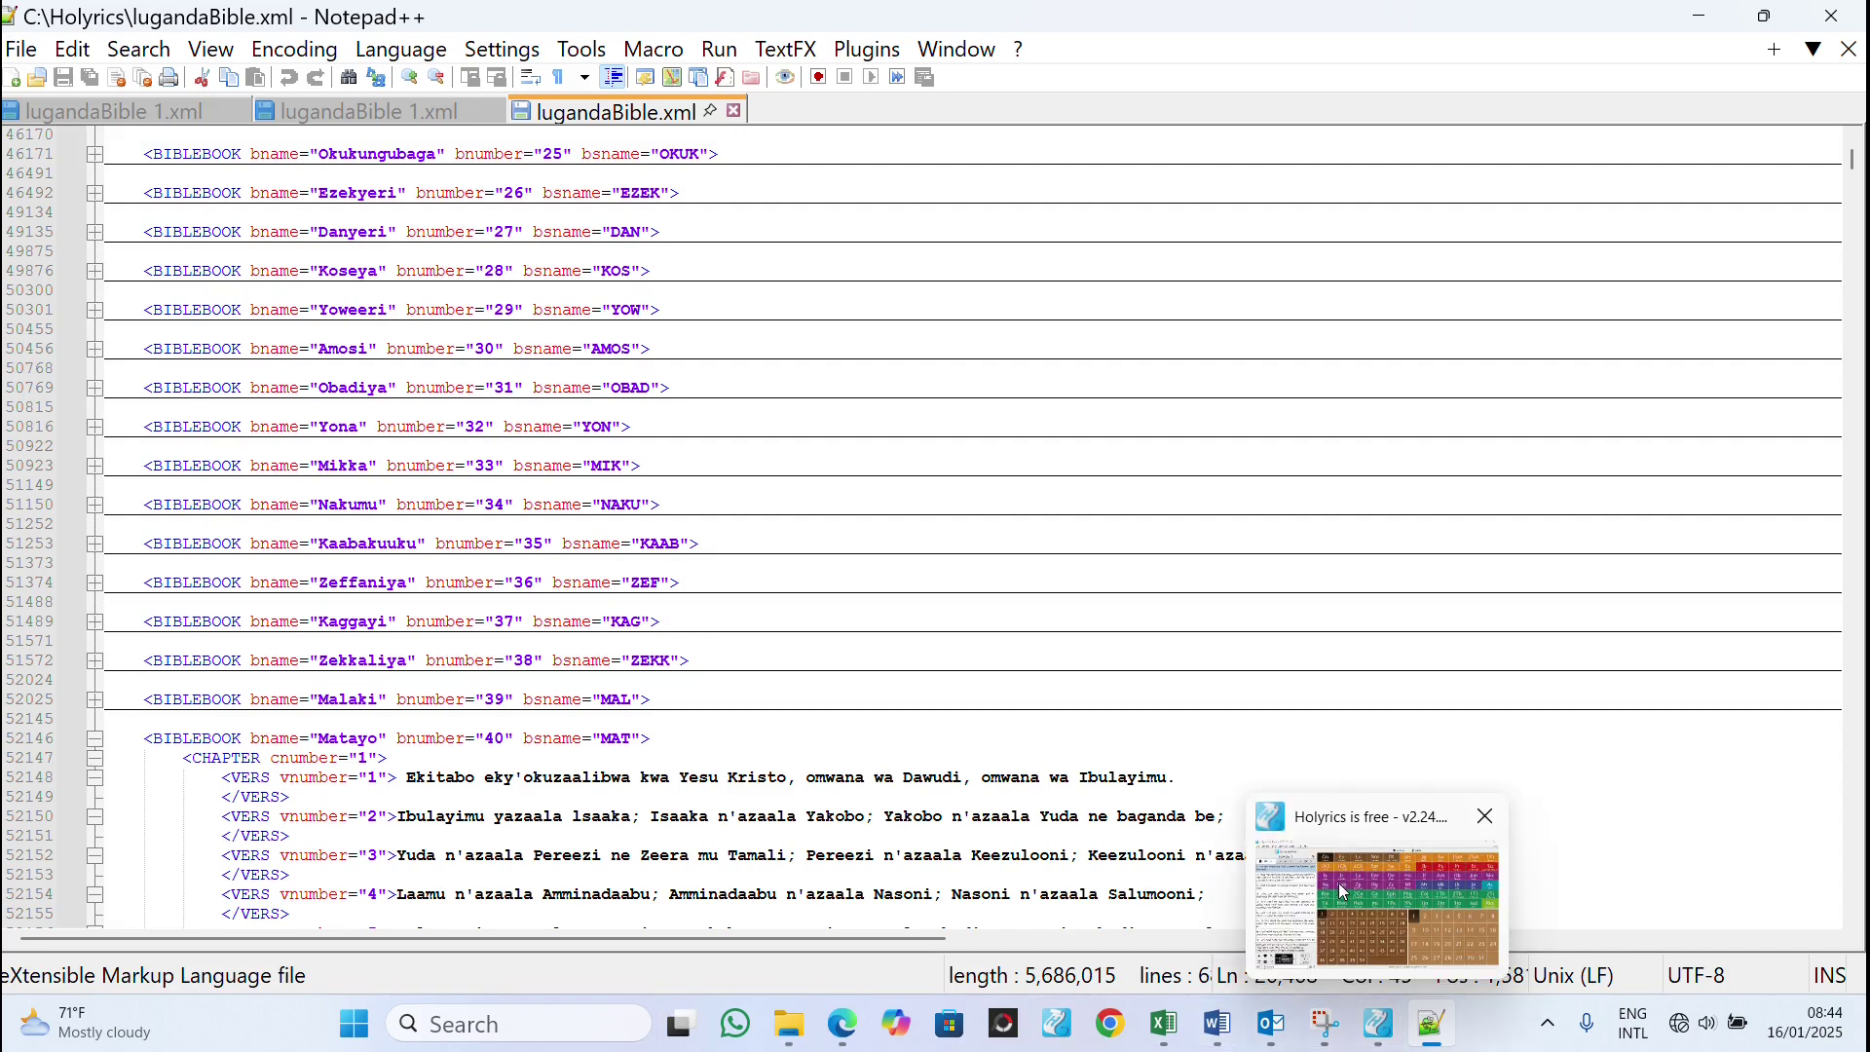